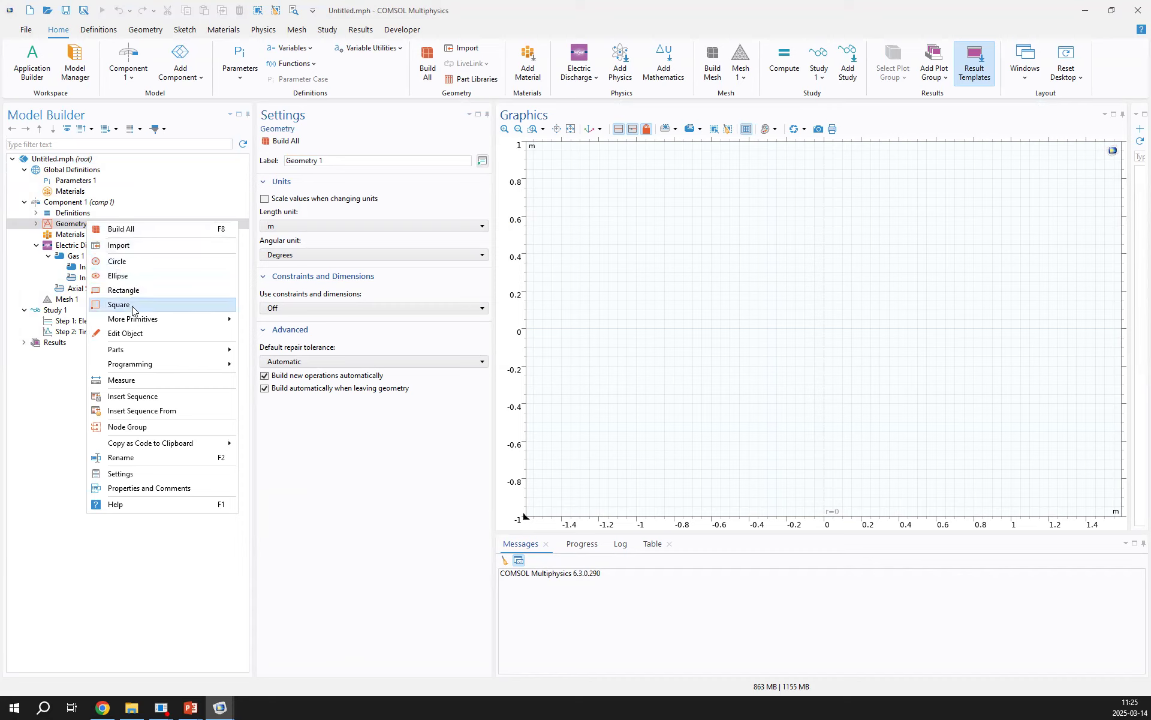
Set the geometry's length unit to cm and build a new rectangle 1 cm wide and 1 cm high with its corner at the origin
{"action": "left_click", "coordinate": [128, 294]}
{"action": "left_click", "coordinate": [91, 223]}
{"action": "left_click", "coordinate": [328, 225]}
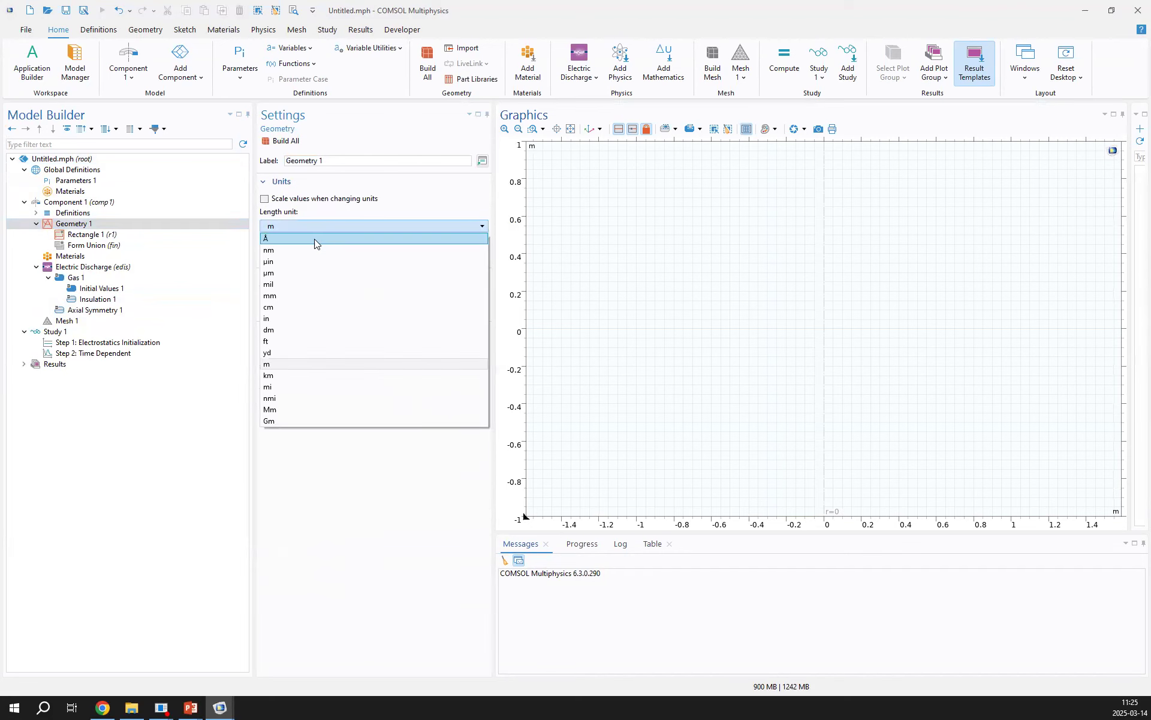
{"action": "left_click", "coordinate": [283, 307]}
{"action": "left_click", "coordinate": [90, 235]}
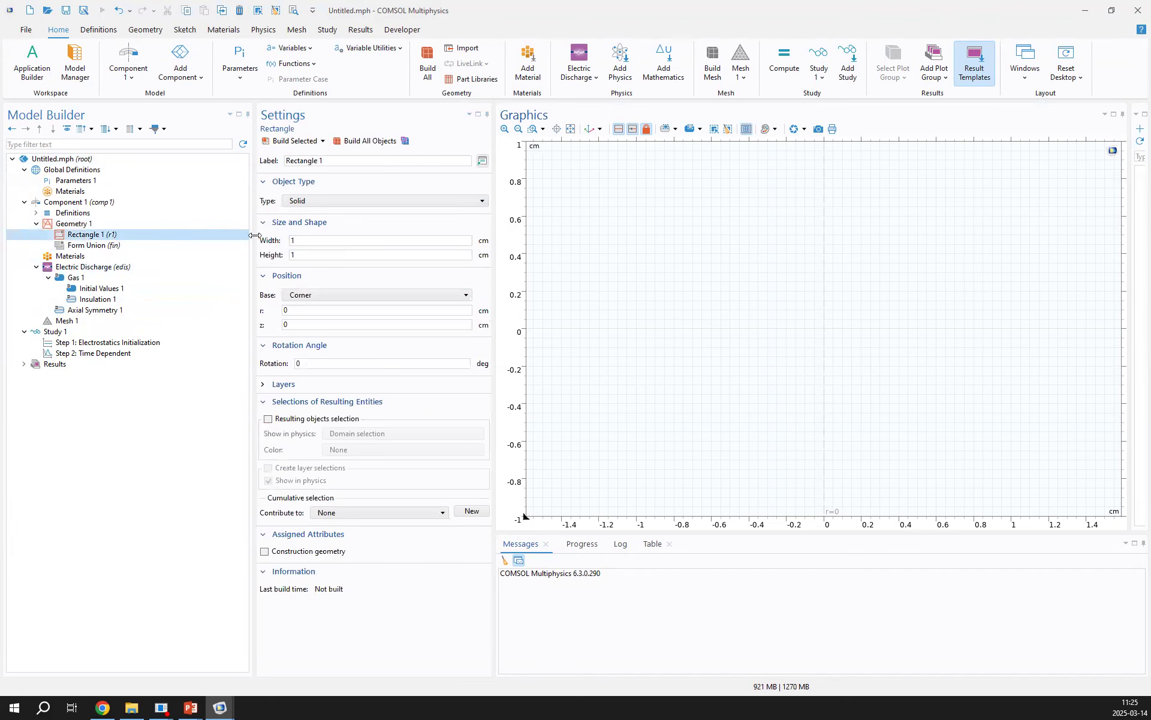
{"action": "left_click", "coordinate": [287, 142]}
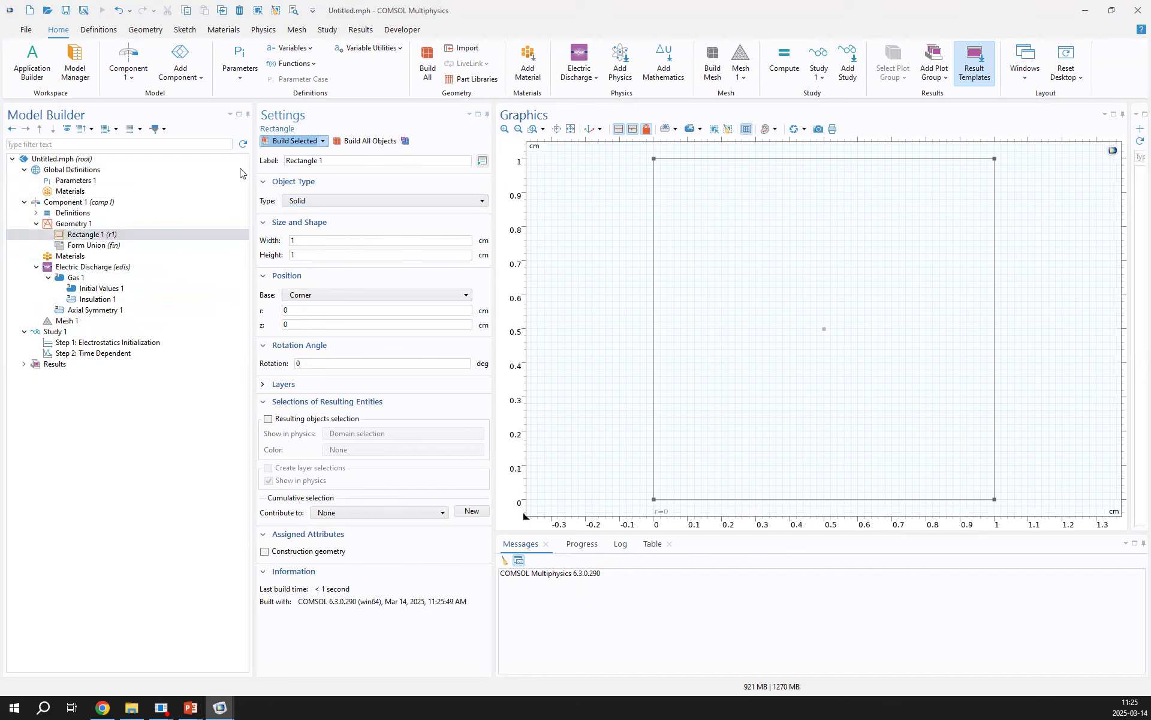
Add a 0.06 cm thick layer along the left side of the rectangle and rebuild it
{"action": "left_click", "coordinate": [284, 384]}
{"action": "left_click", "coordinate": [348, 421]}
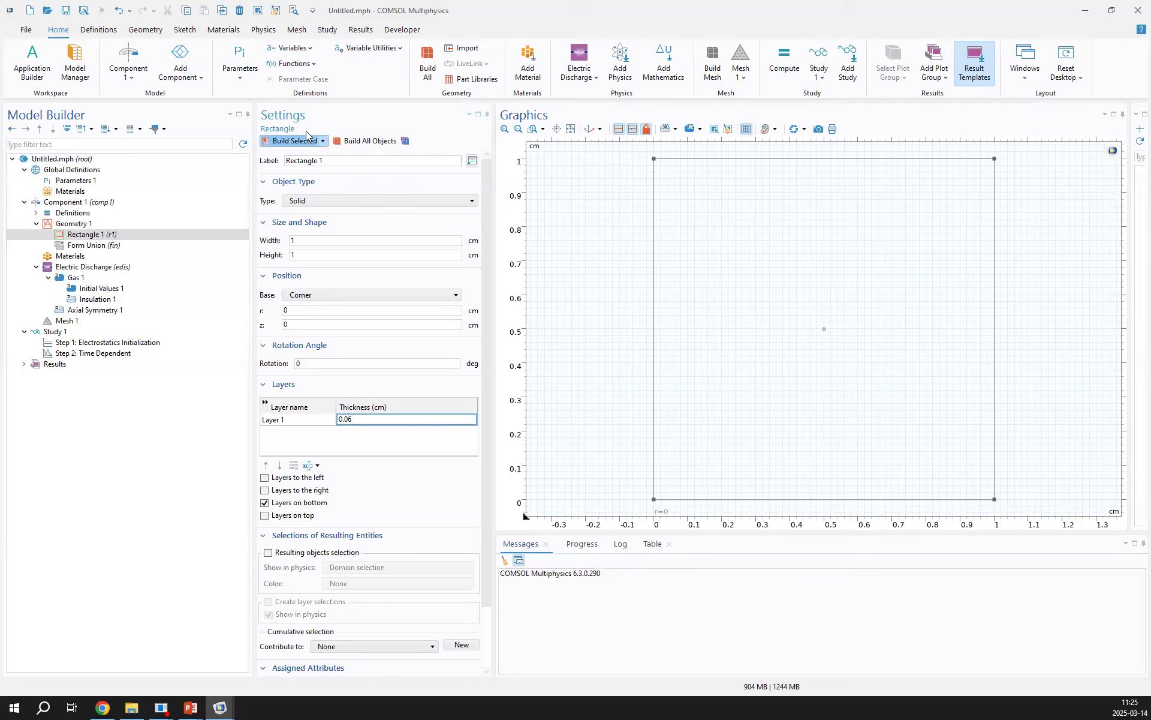
{"action": "left_click", "coordinate": [285, 478]}
{"action": "left_click", "coordinate": [291, 141]}
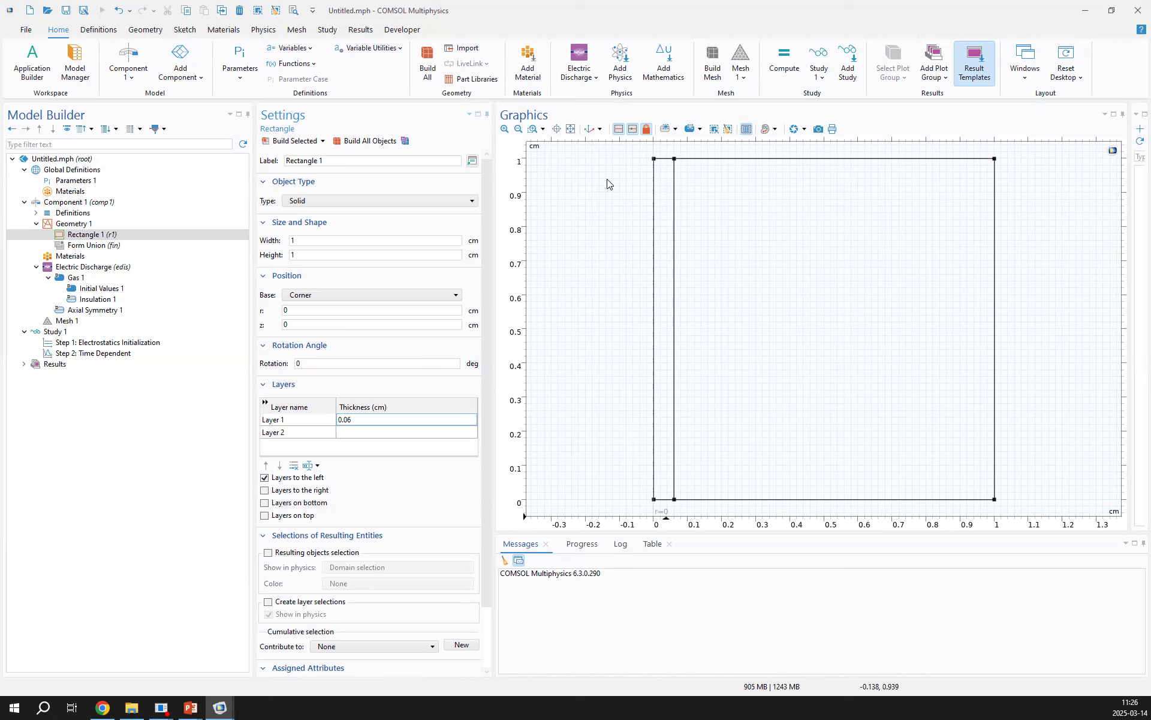
Add N2 - Nitrogen from the Electric Discharge gases library as the material for the component
{"action": "right_click", "coordinate": [113, 255]}
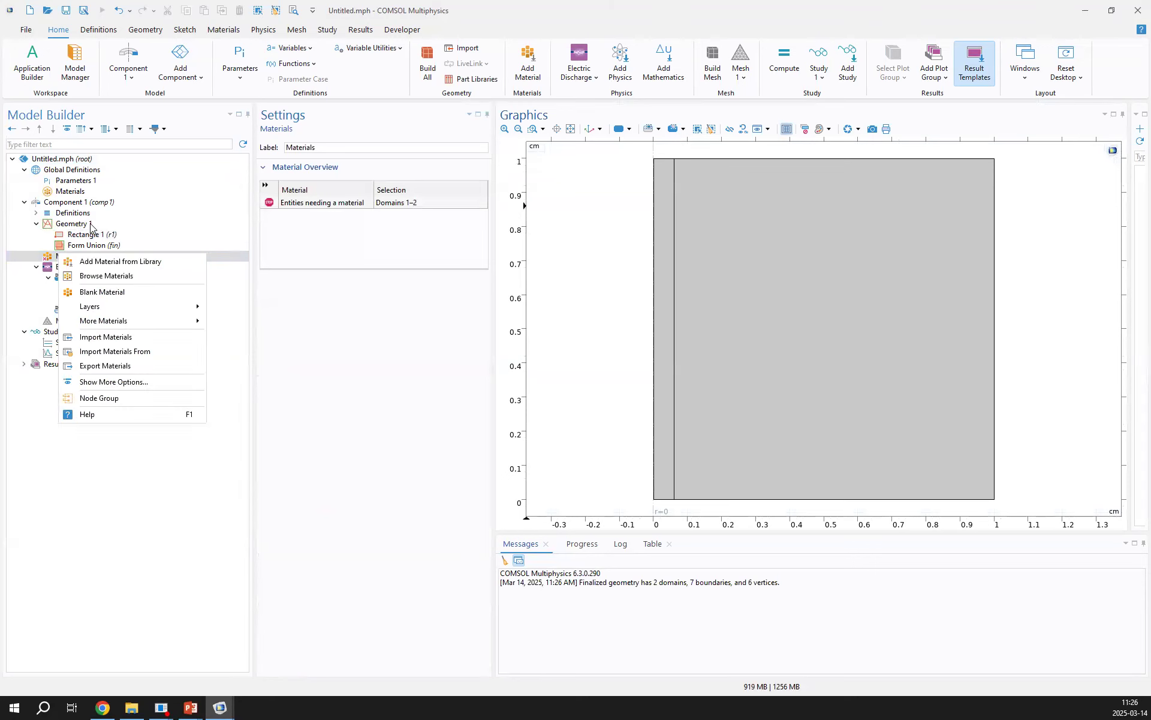
{"action": "left_click", "coordinate": [121, 261]}
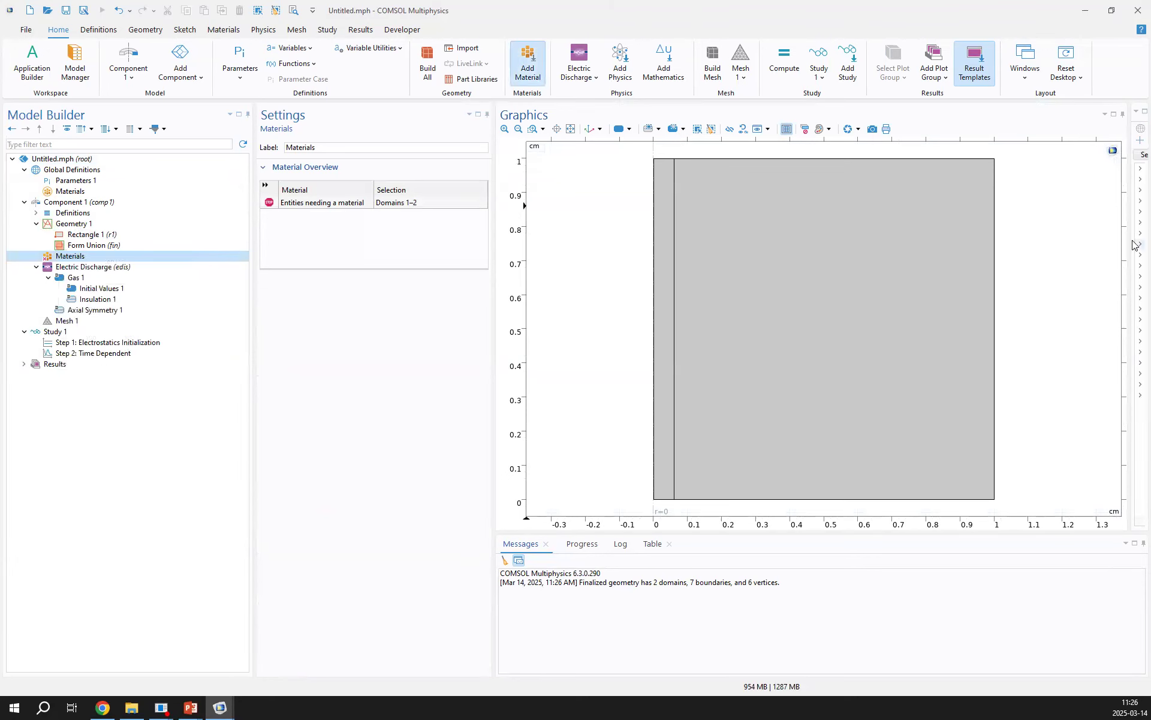
{"action": "left_click_drag", "start_coordinate": [1130, 249], "coordinate": [866, 258]}
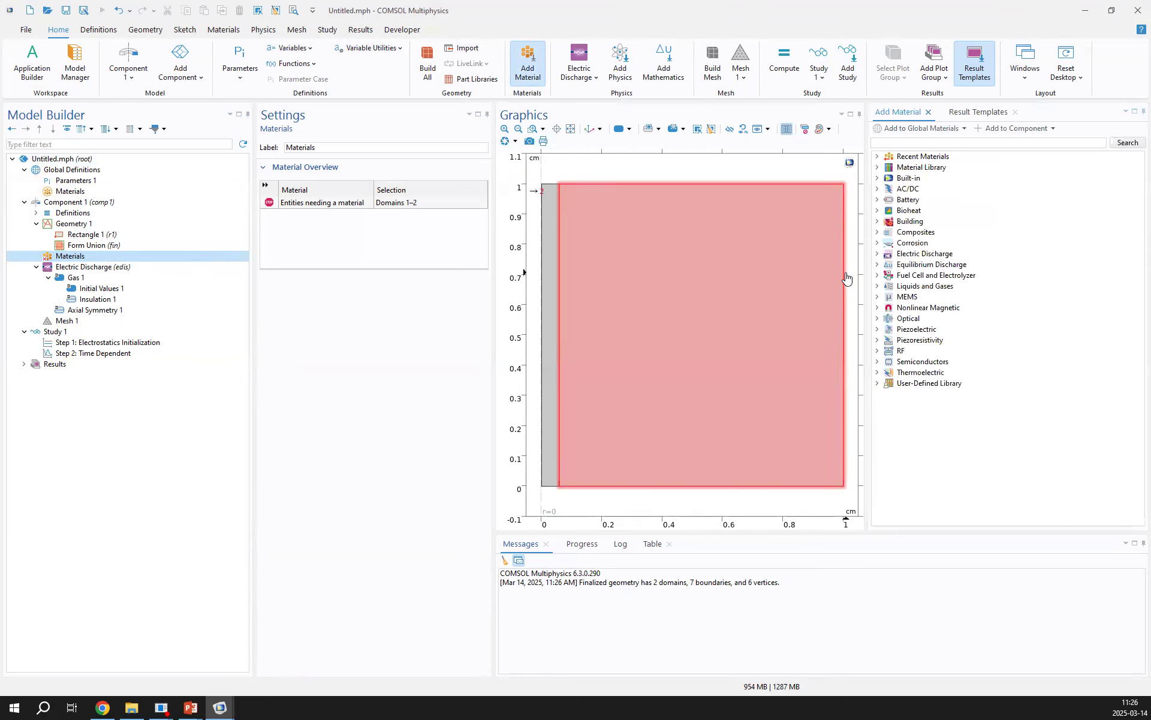
{"action": "left_click", "coordinate": [877, 254]}
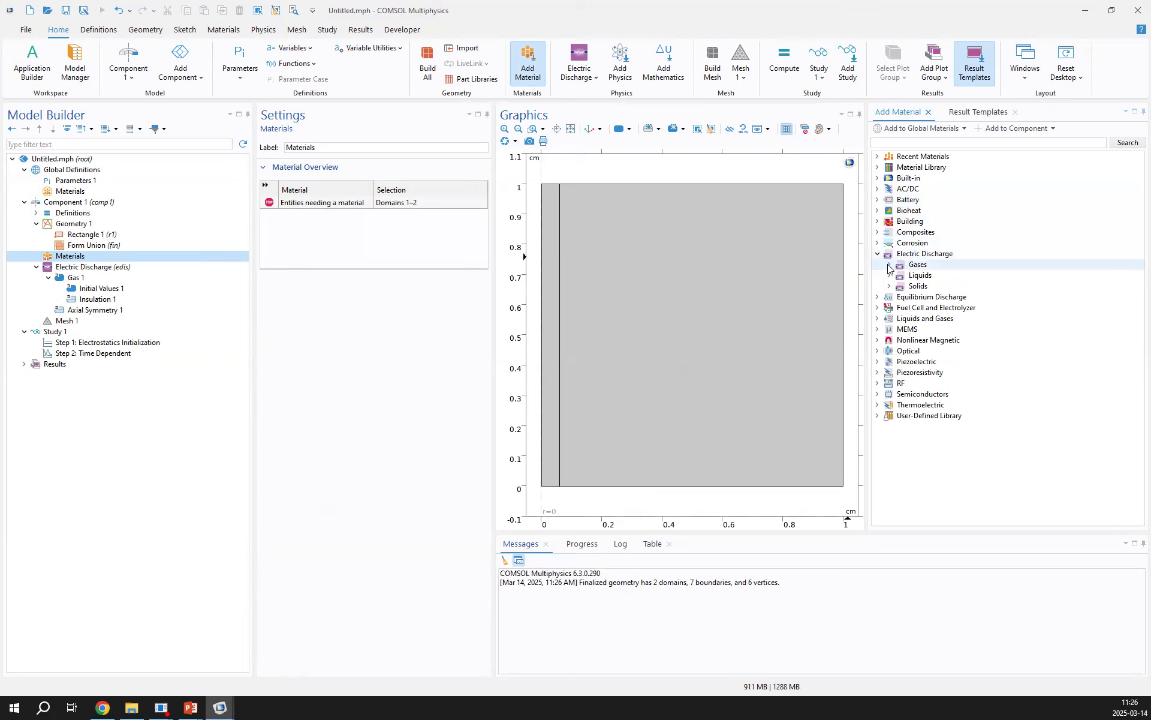
{"action": "left_click", "coordinate": [889, 265]}
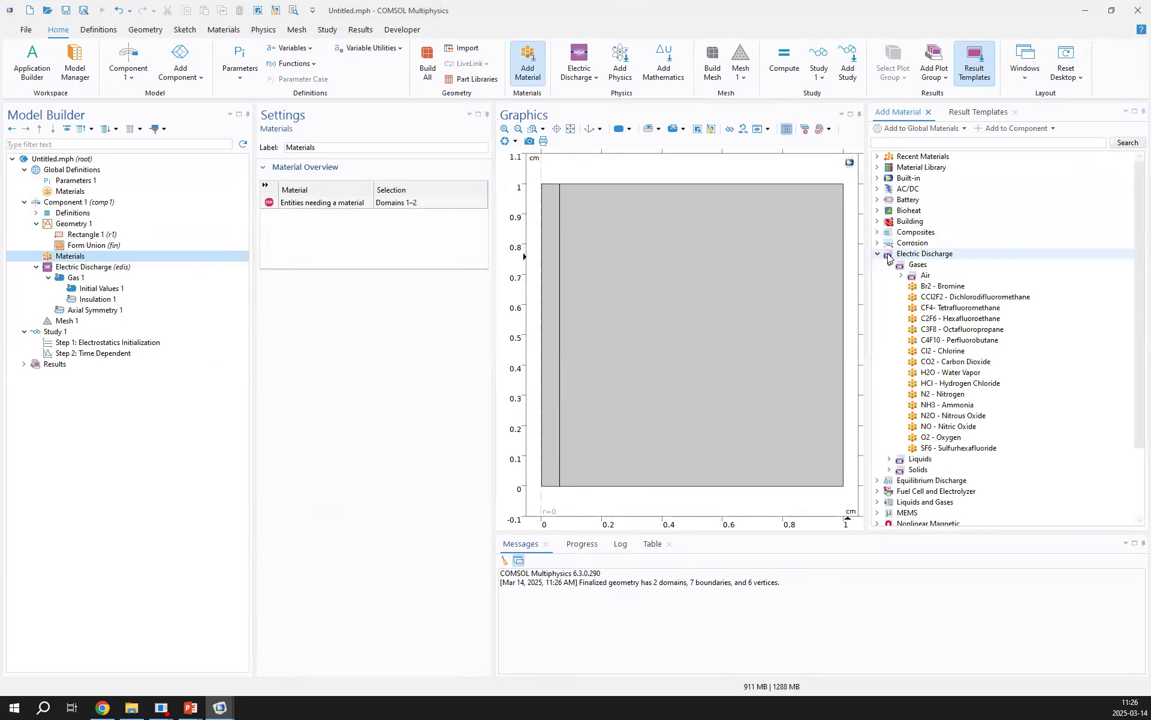
{"action": "left_click", "coordinate": [934, 255]}
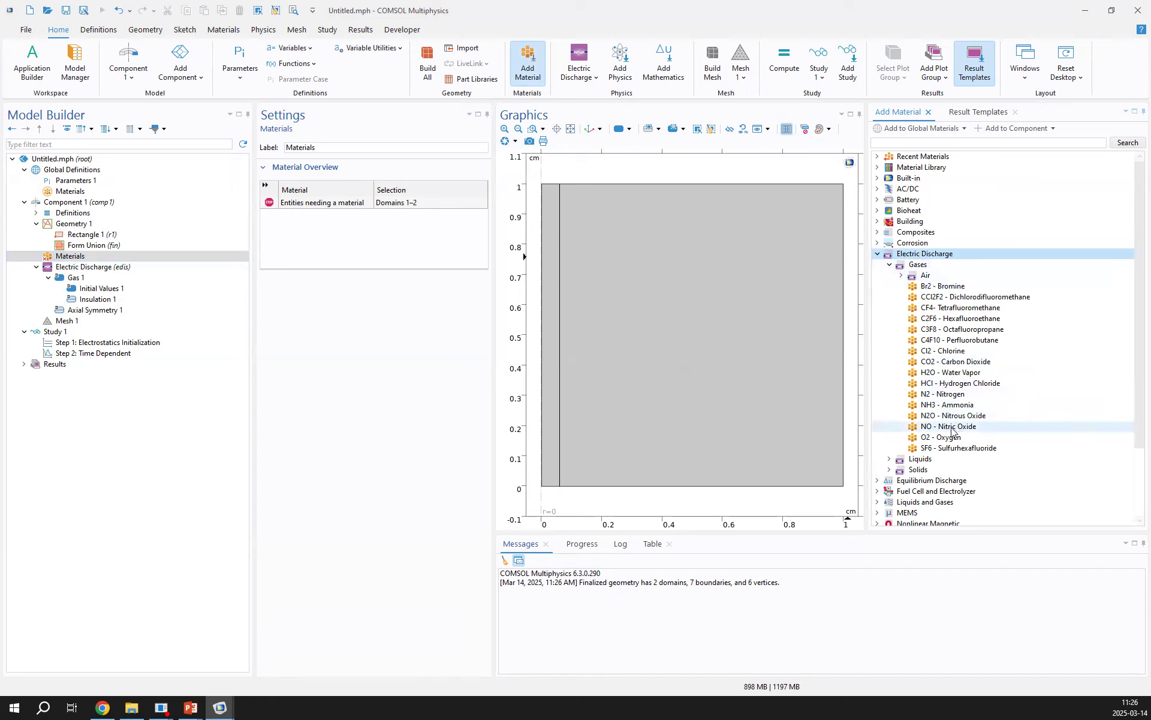
{"action": "left_click", "coordinate": [950, 397]}
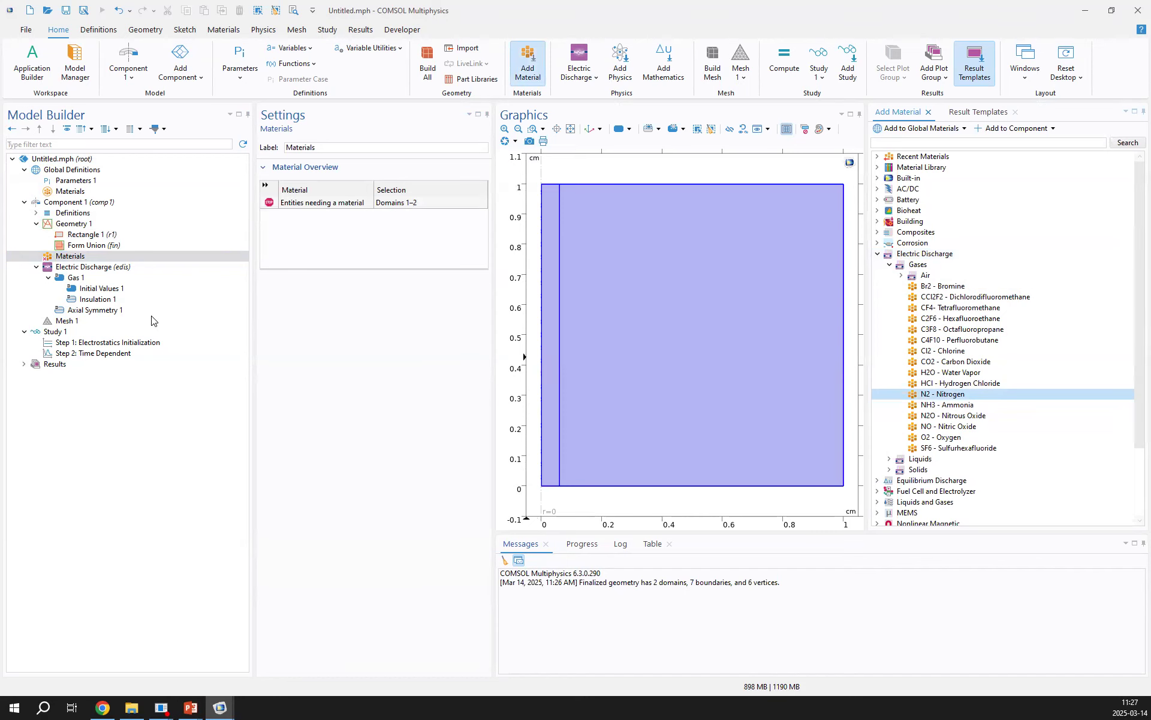
Examine the nitrogen material's transport properties, including the ion mobility, recombination coefficient and relative permittivity expressions
{"action": "left_click_drag", "start_coordinate": [493, 374], "coordinate": [577, 375]}
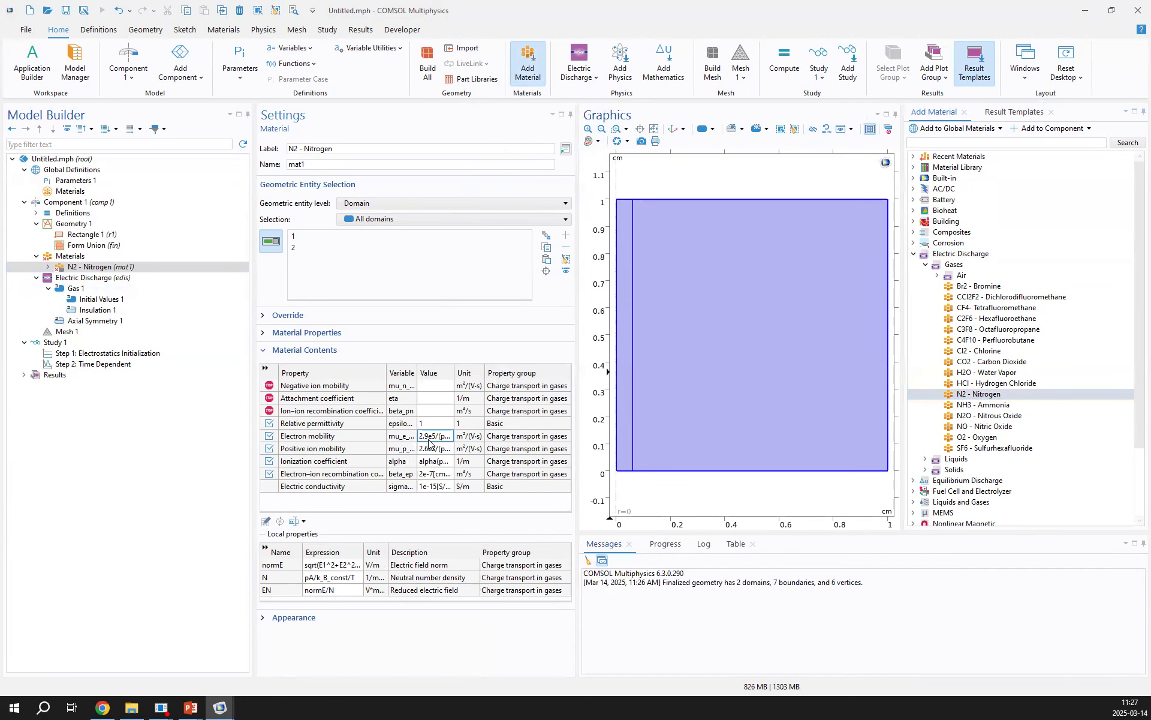
{"action": "left_click", "coordinate": [429, 445]}
{"action": "left_click", "coordinate": [428, 462]}
{"action": "left_click", "coordinate": [423, 445]}
{"action": "left_click", "coordinate": [423, 424]}
{"action": "left_click_drag", "start_coordinate": [454, 373], "coordinate": [485, 372]}
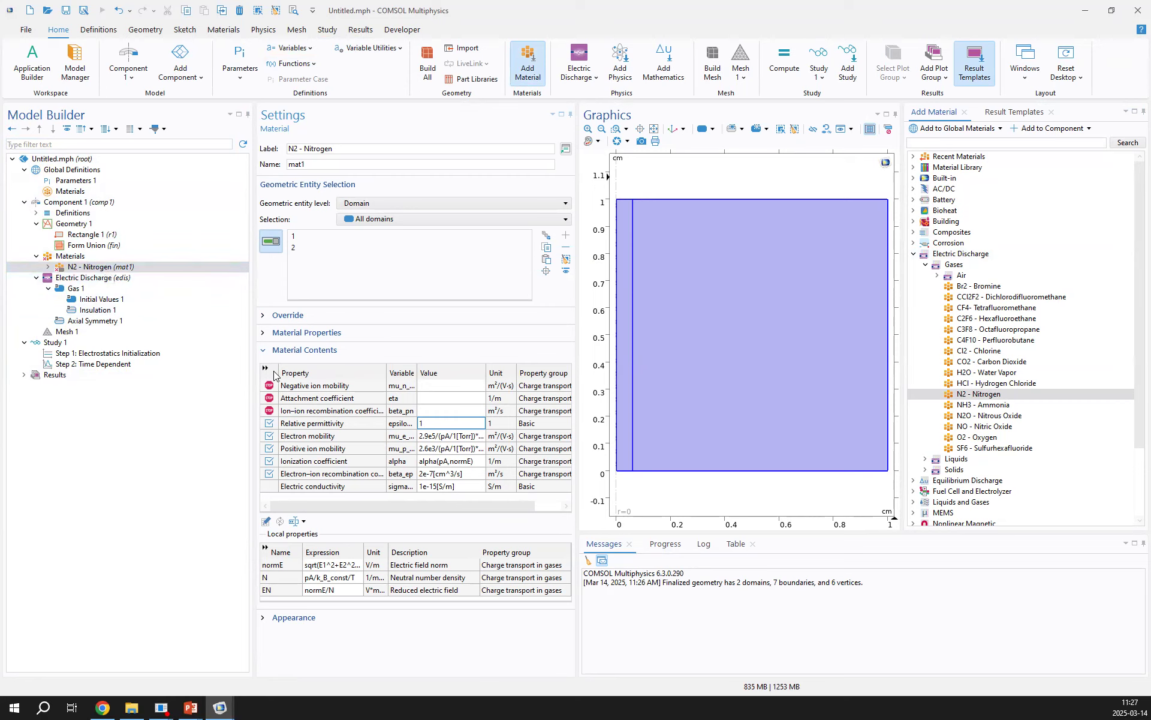
Try enabling the Liquid and Solid dielectric media in the Electric Discharge interface and inspect the gas and liquid nodes
{"action": "left_click", "coordinate": [106, 282]}
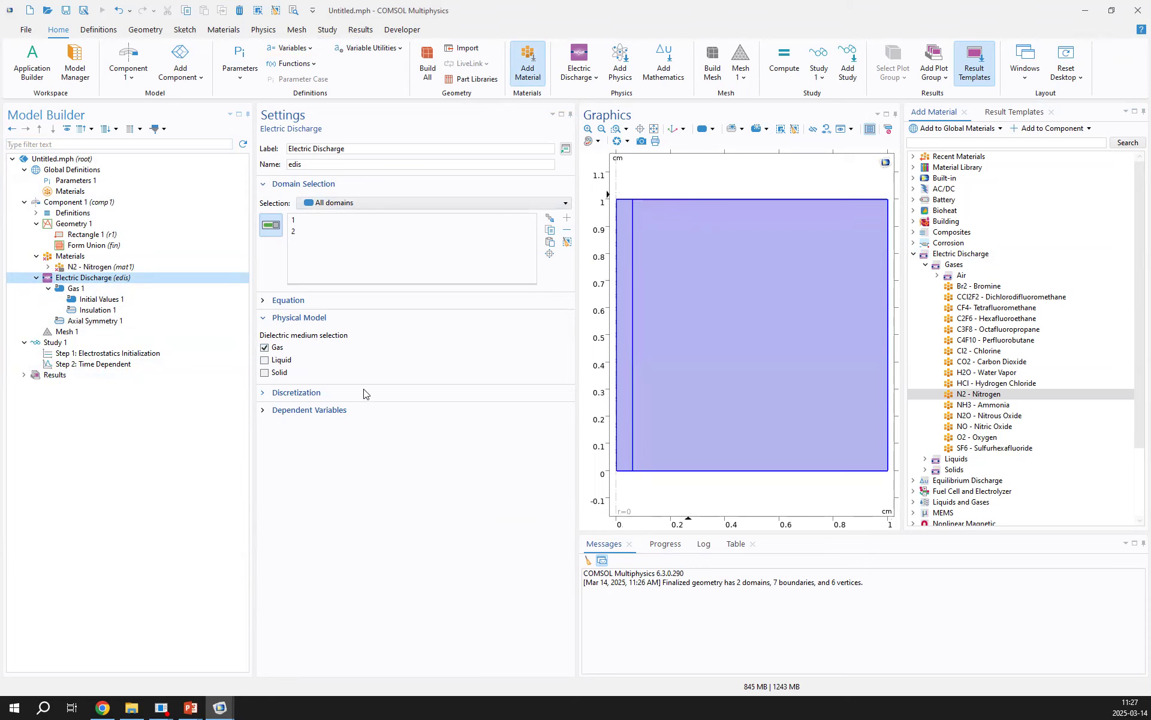
{"action": "left_click", "coordinate": [265, 360]}
{"action": "left_click", "coordinate": [265, 372]}
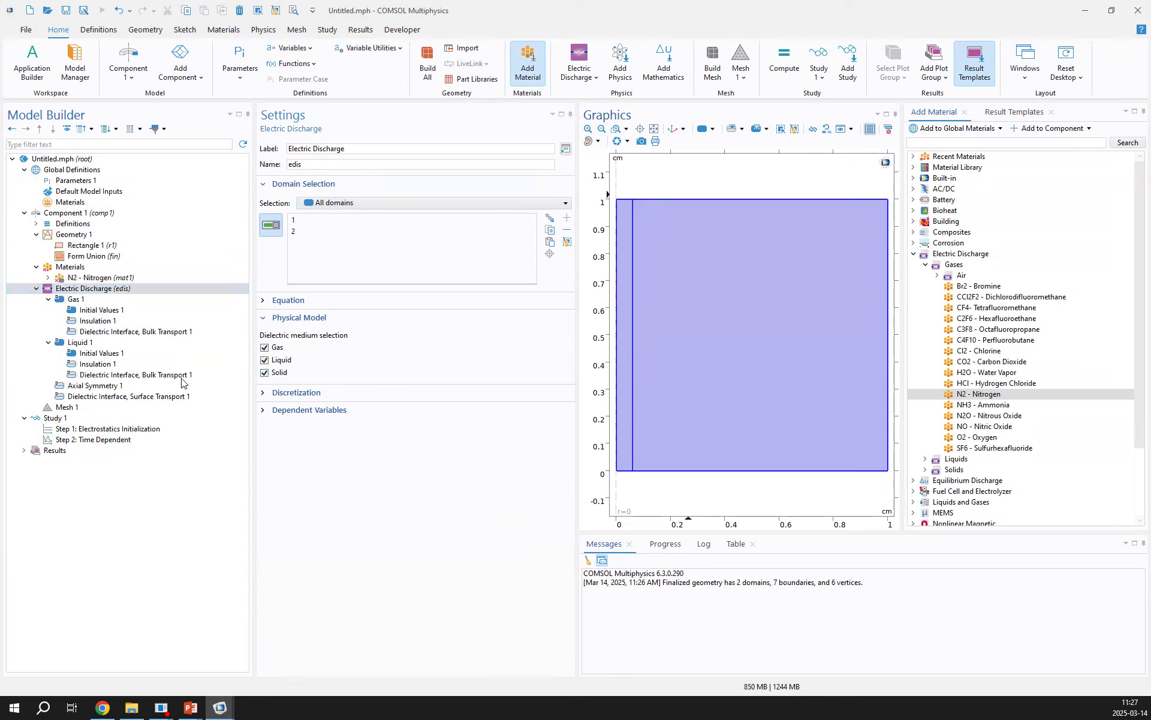
{"action": "left_click", "coordinate": [76, 299]}
{"action": "left_click", "coordinate": [84, 344]}
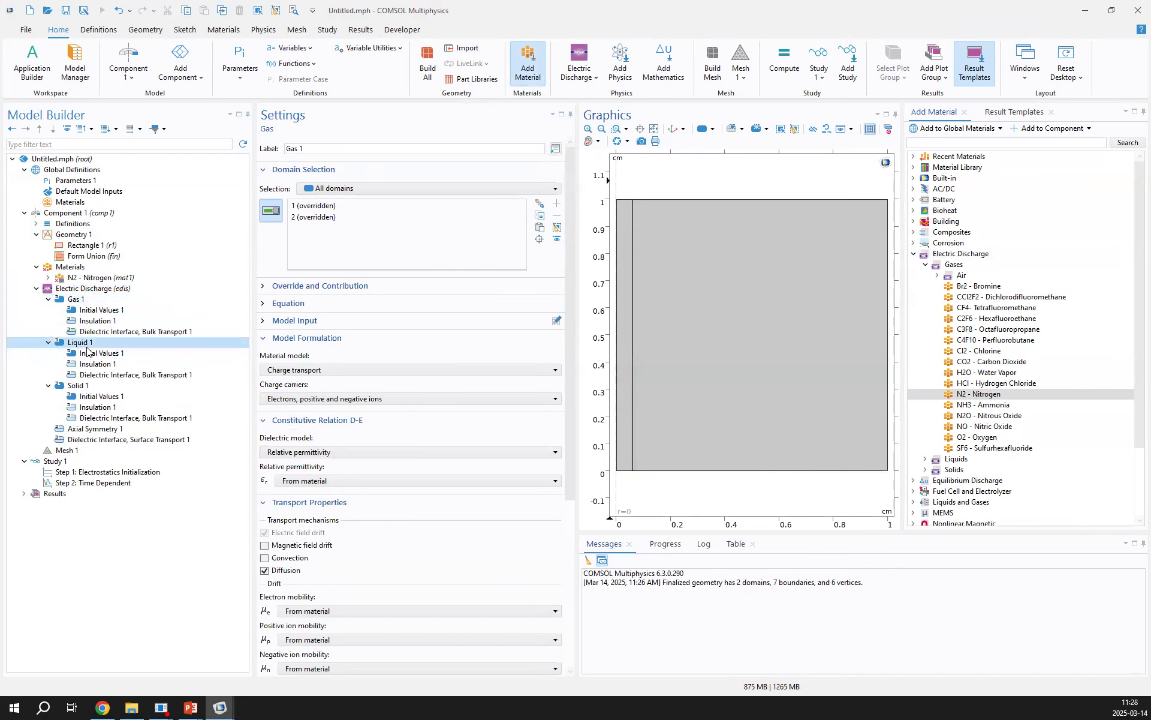
{"action": "right_click", "coordinate": [87, 343]}
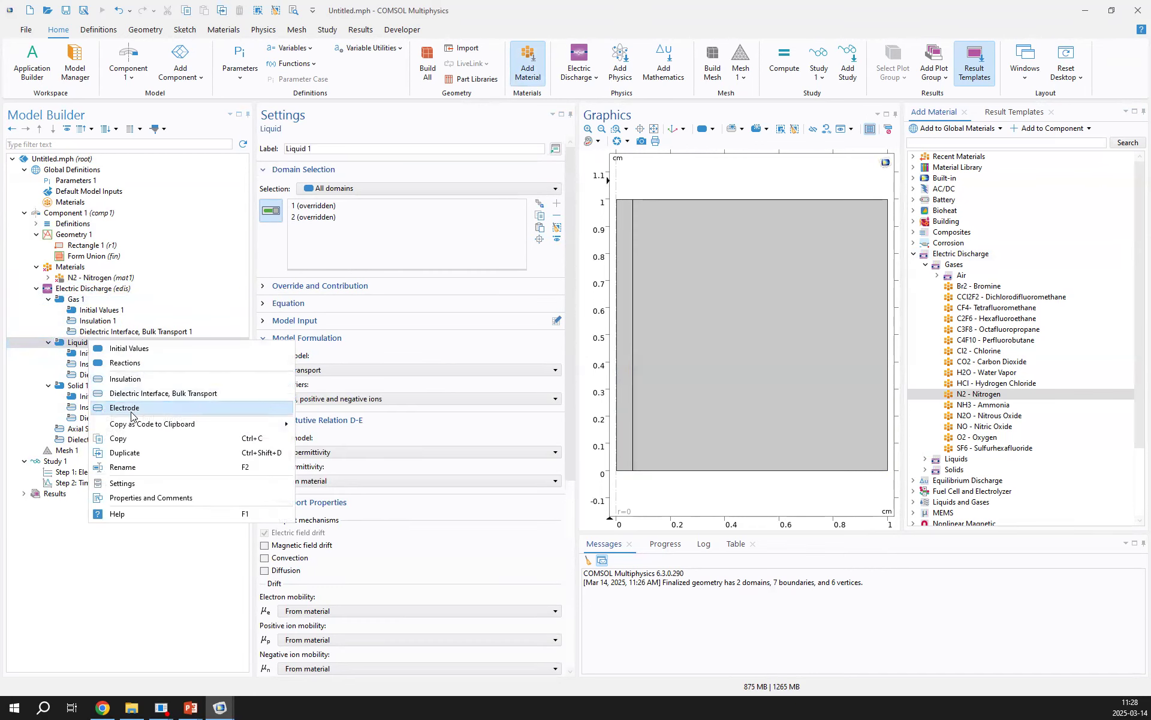
{"action": "left_click", "coordinate": [122, 466]}
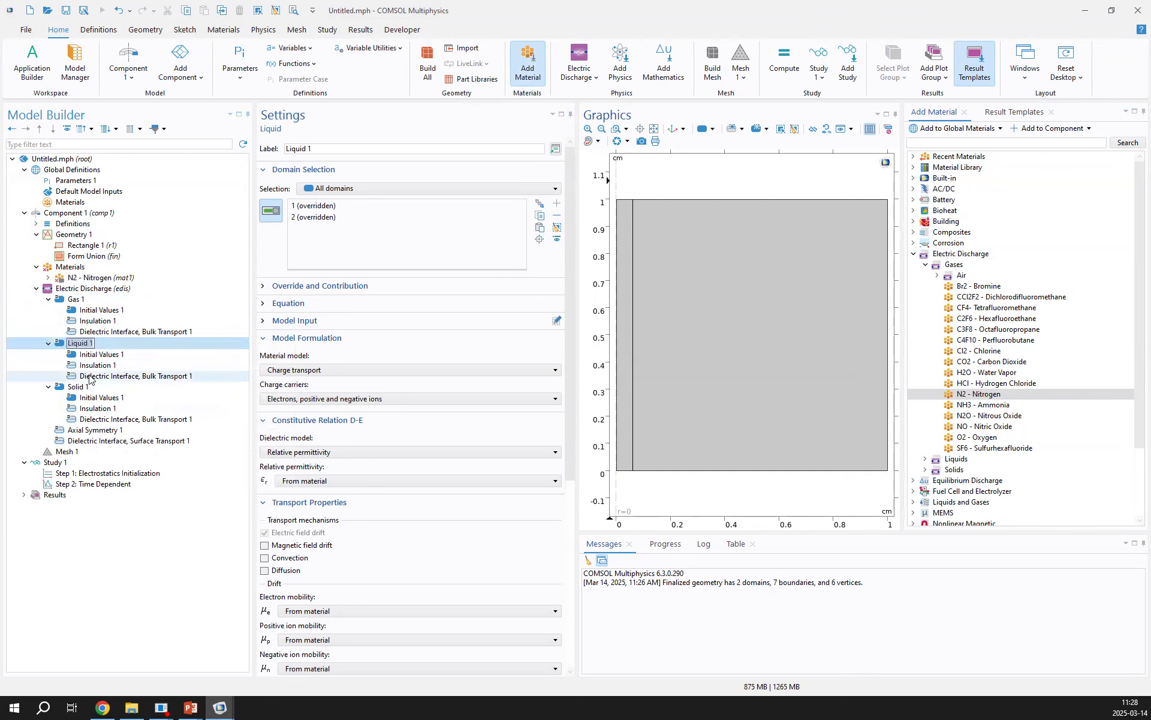
{"action": "left_click", "coordinate": [48, 343]}
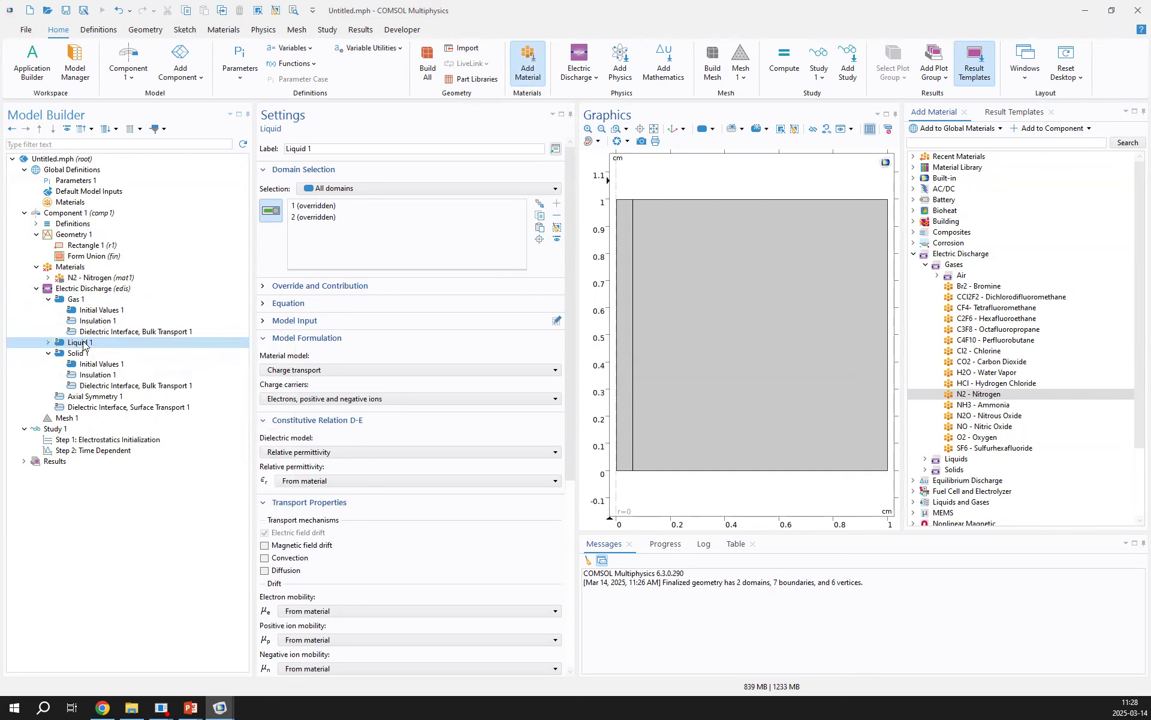
{"action": "left_click", "coordinate": [48, 342]}
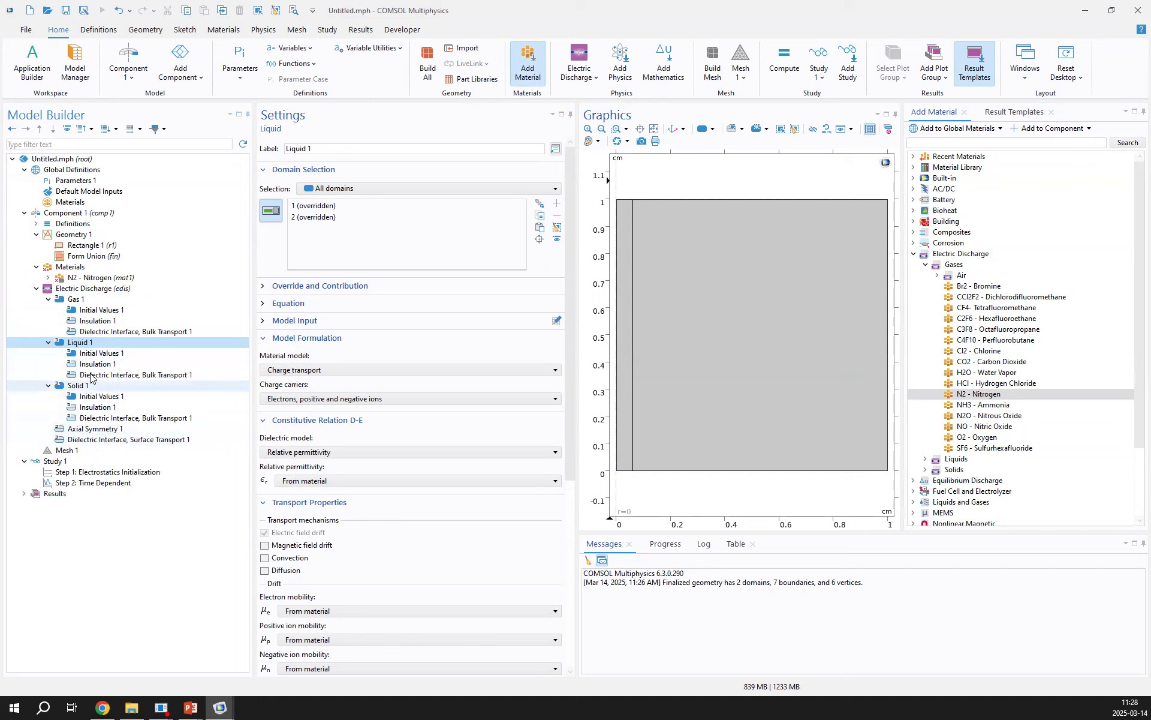
Disable the Liquid and Solid media in the Electric Discharge interface, keeping only Gas
{"action": "left_click", "coordinate": [90, 289]}
{"action": "left_click", "coordinate": [265, 360]}
{"action": "left_click", "coordinate": [264, 373]}
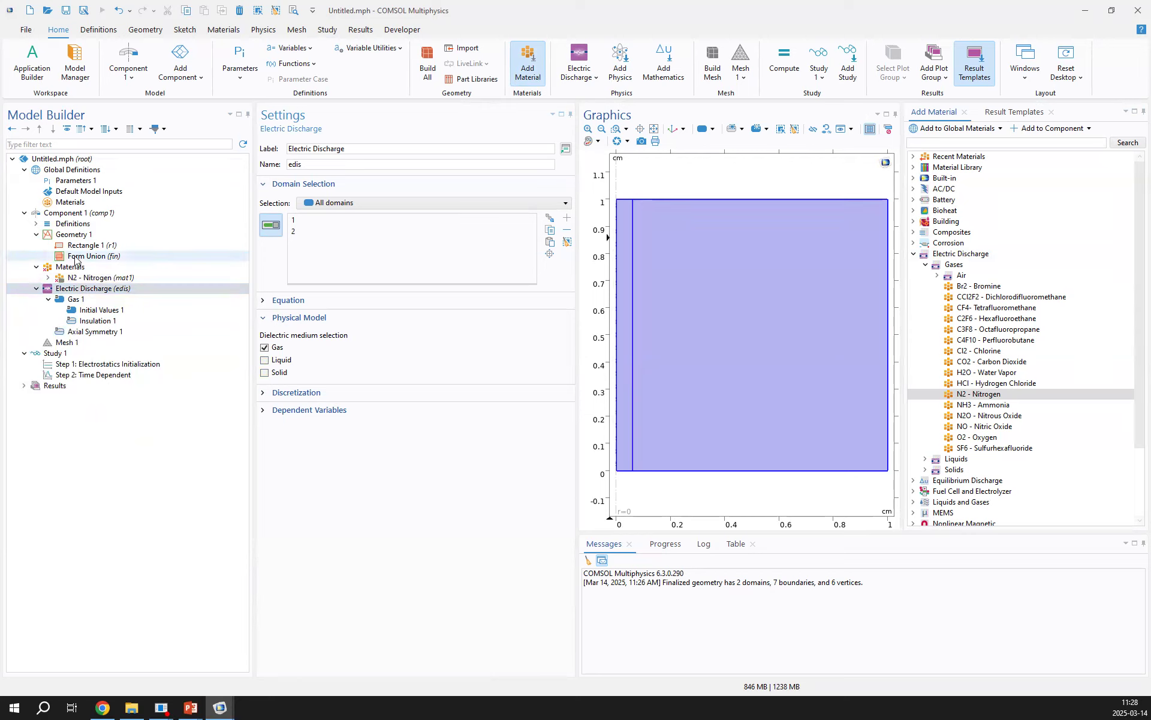
Set the charge carriers of the Gas 1 node to Electrons and positive ions
{"action": "left_click", "coordinate": [84, 303]}
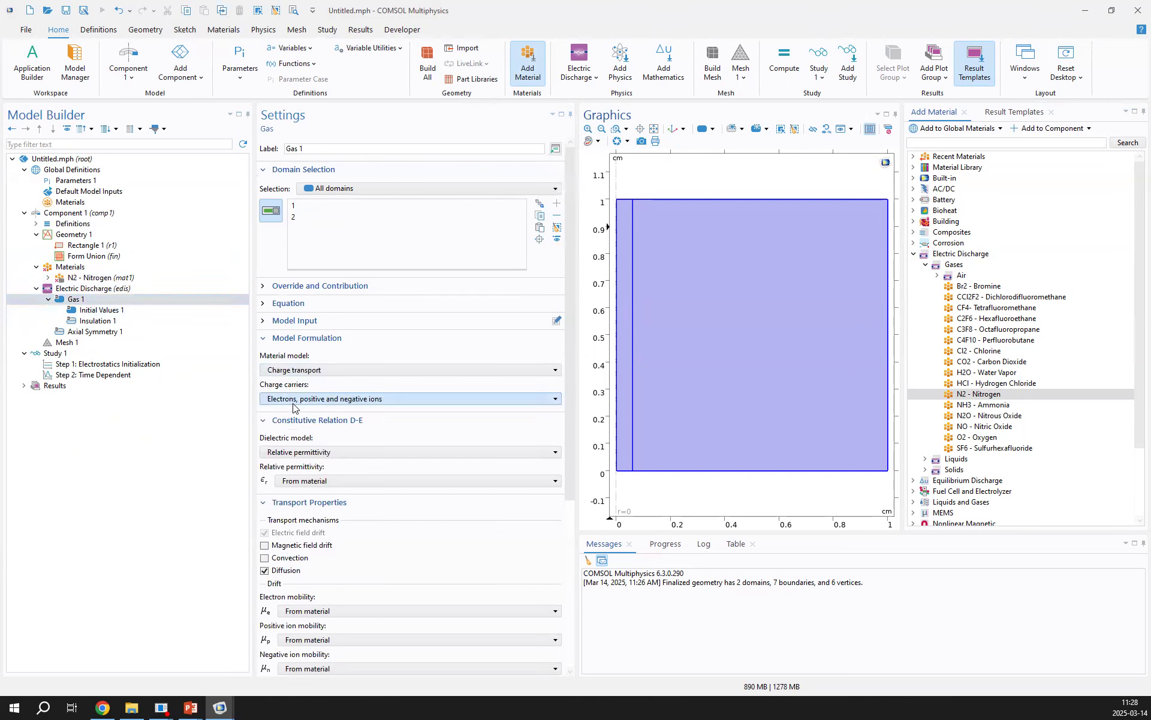
{"action": "left_click", "coordinate": [300, 400]}
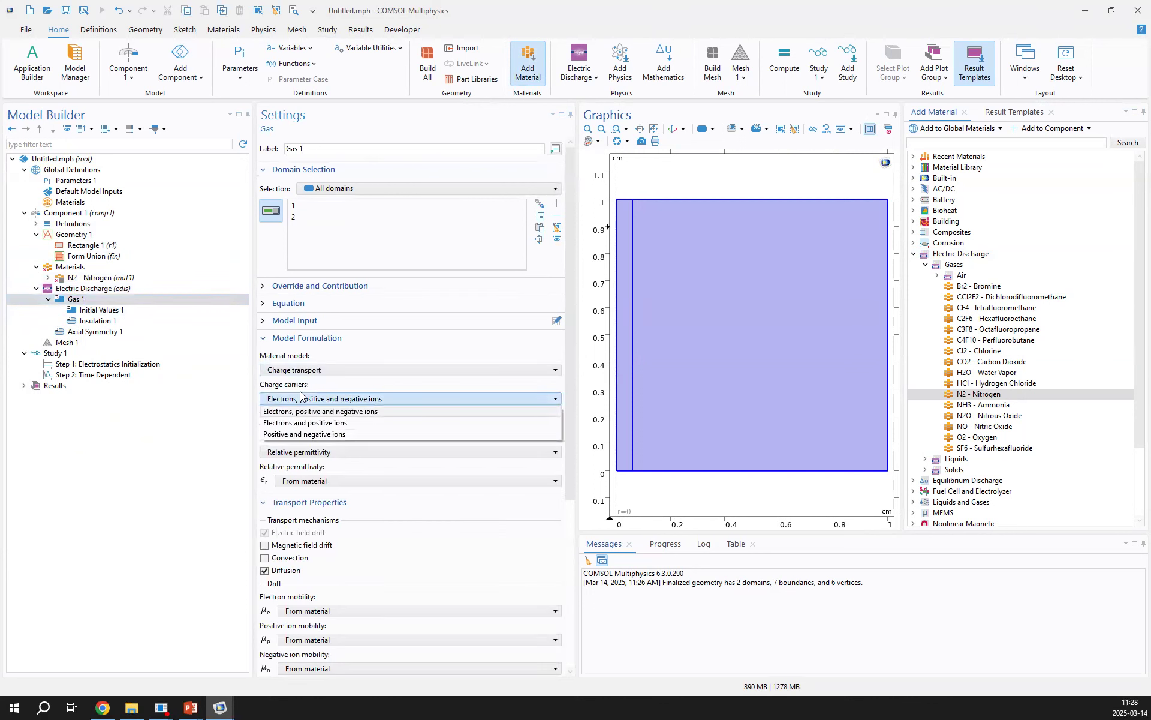
{"action": "left_click", "coordinate": [311, 424]}
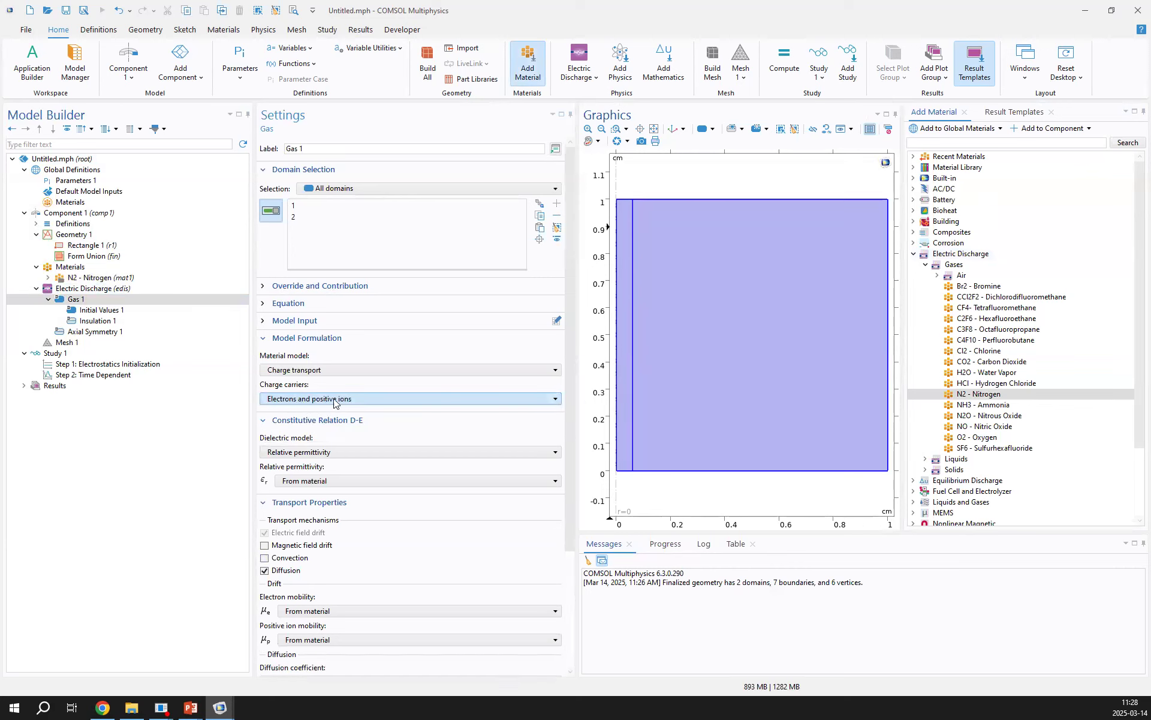
Review the nitrogen material's required properties and the material model options available for Gas 1
{"action": "left_click", "coordinate": [110, 278]}
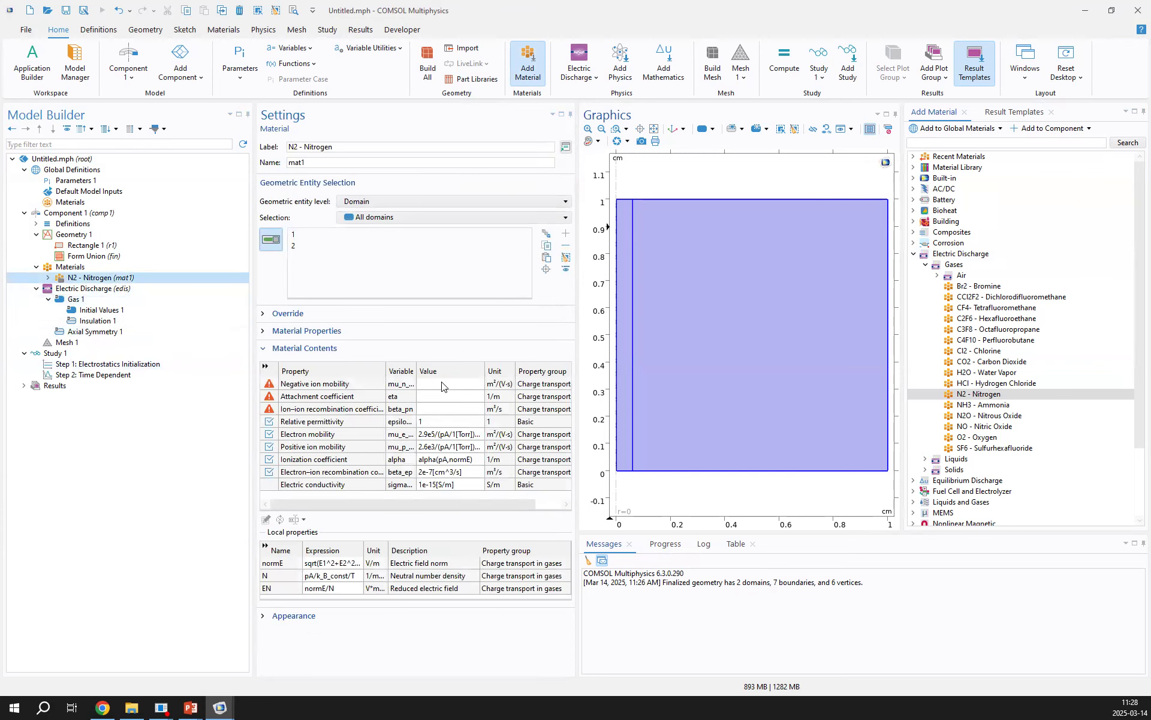
{"action": "left_click", "coordinate": [108, 301]}
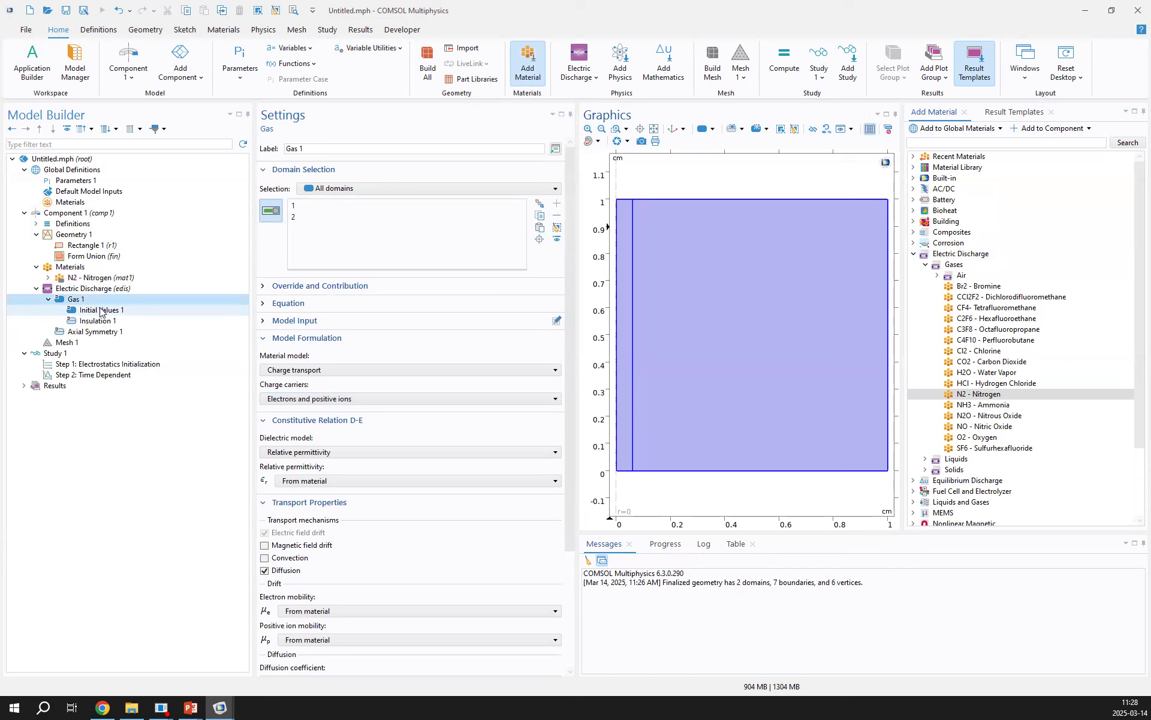
{"action": "left_click", "coordinate": [306, 371]}
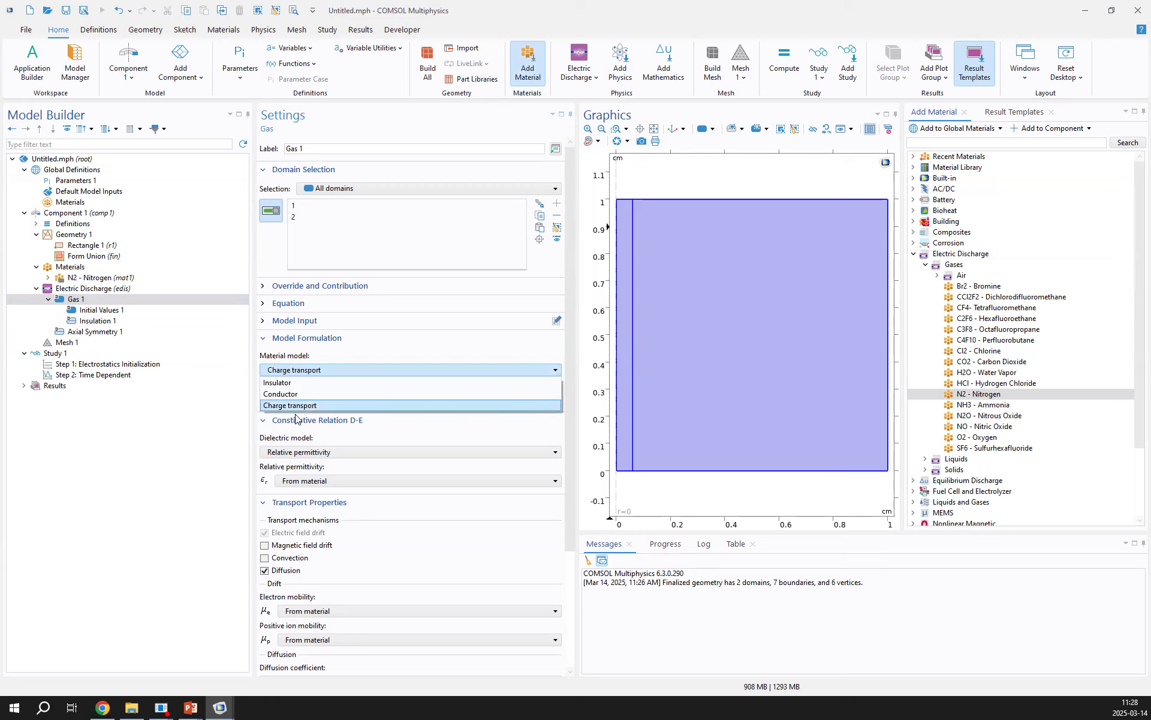
{"action": "left_click", "coordinate": [93, 298]}
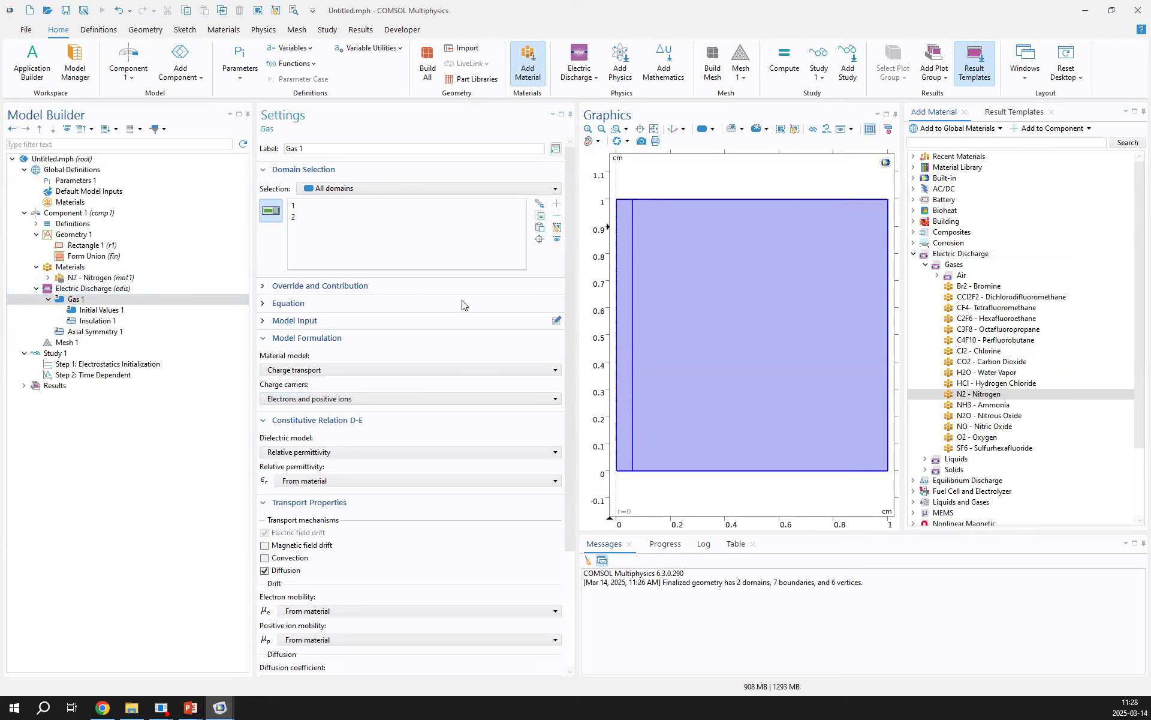
Set Gas 1's diffusion coefficient to User defined and make the electron diffusion coefficient a Diagonal tensor
{"action": "left_click_drag", "start_coordinate": [576, 197], "coordinate": [486, 234]}
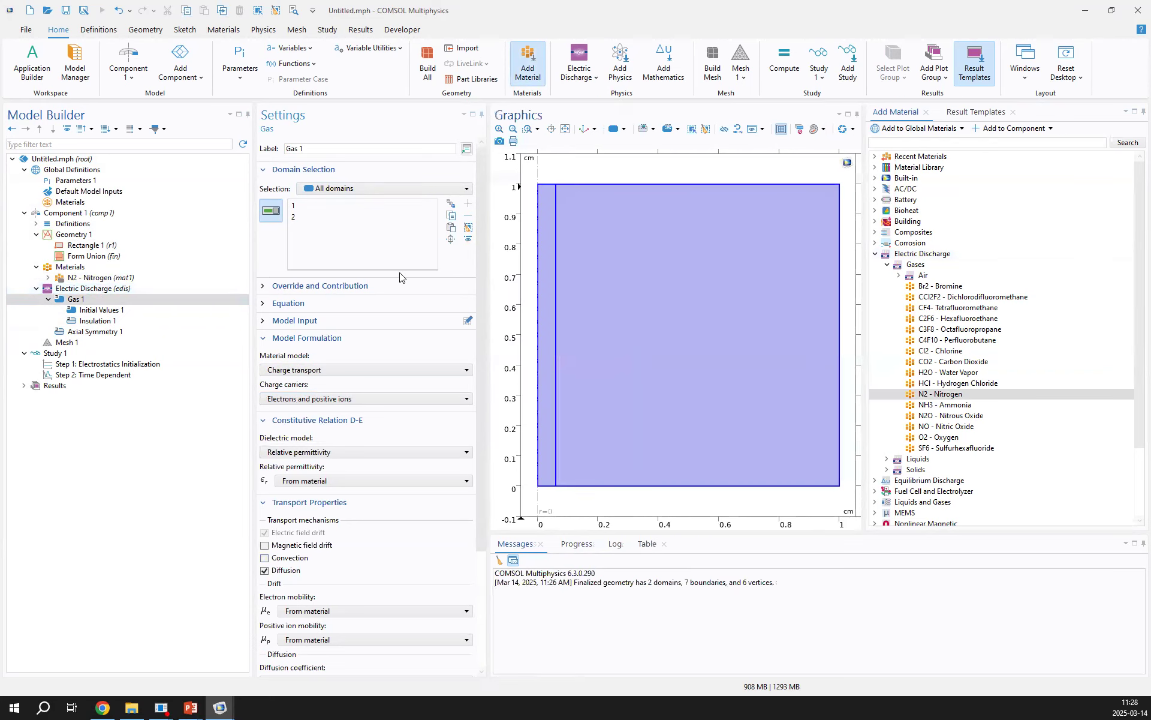
{"action": "scroll", "coordinate": [336, 359], "scroll_direction": "down", "scroll_amount": 3}
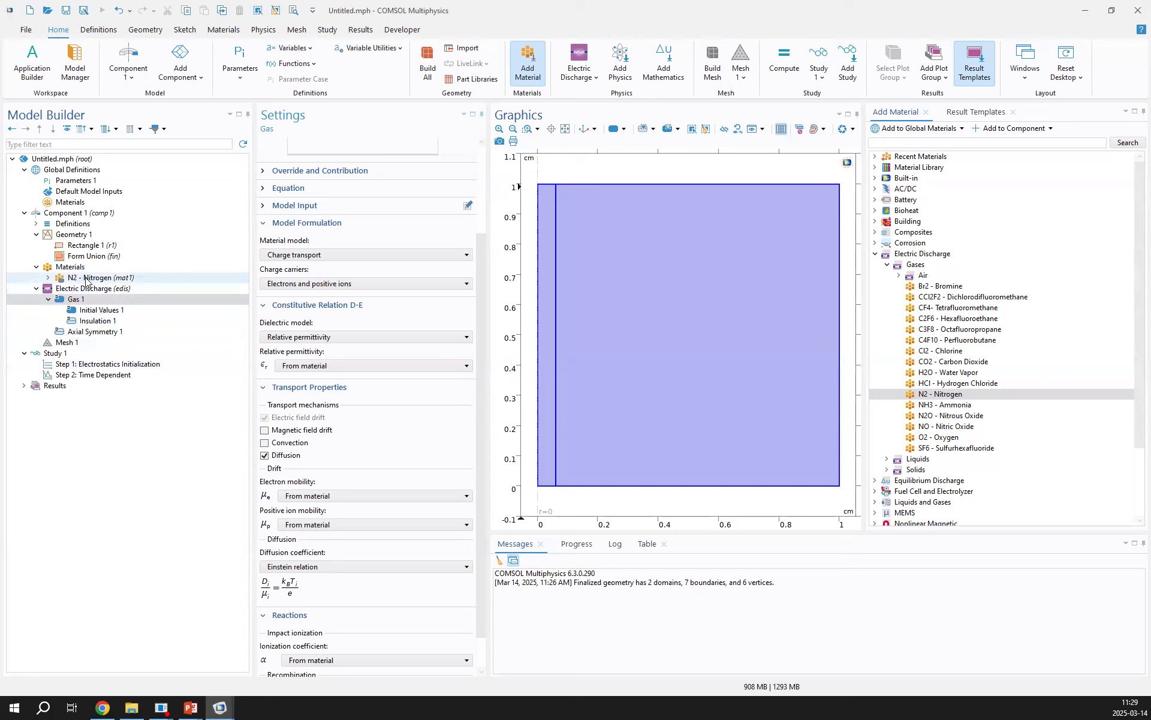
{"action": "left_click", "coordinate": [290, 568]}
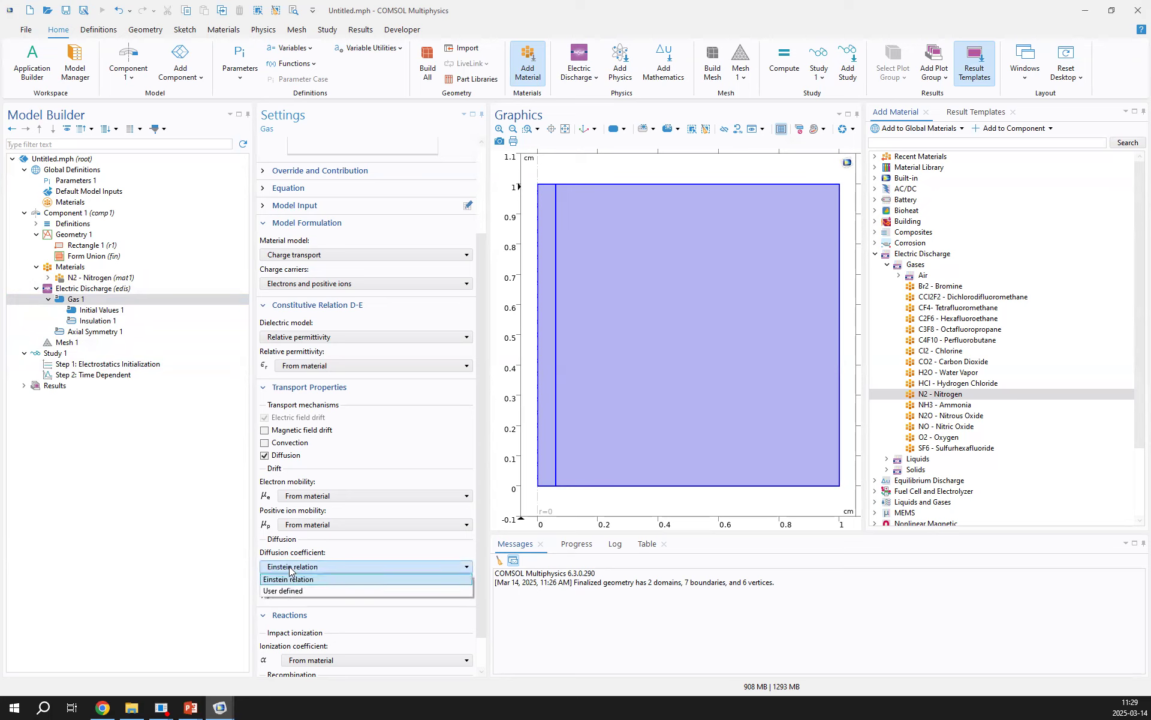
{"action": "left_click", "coordinate": [289, 591]}
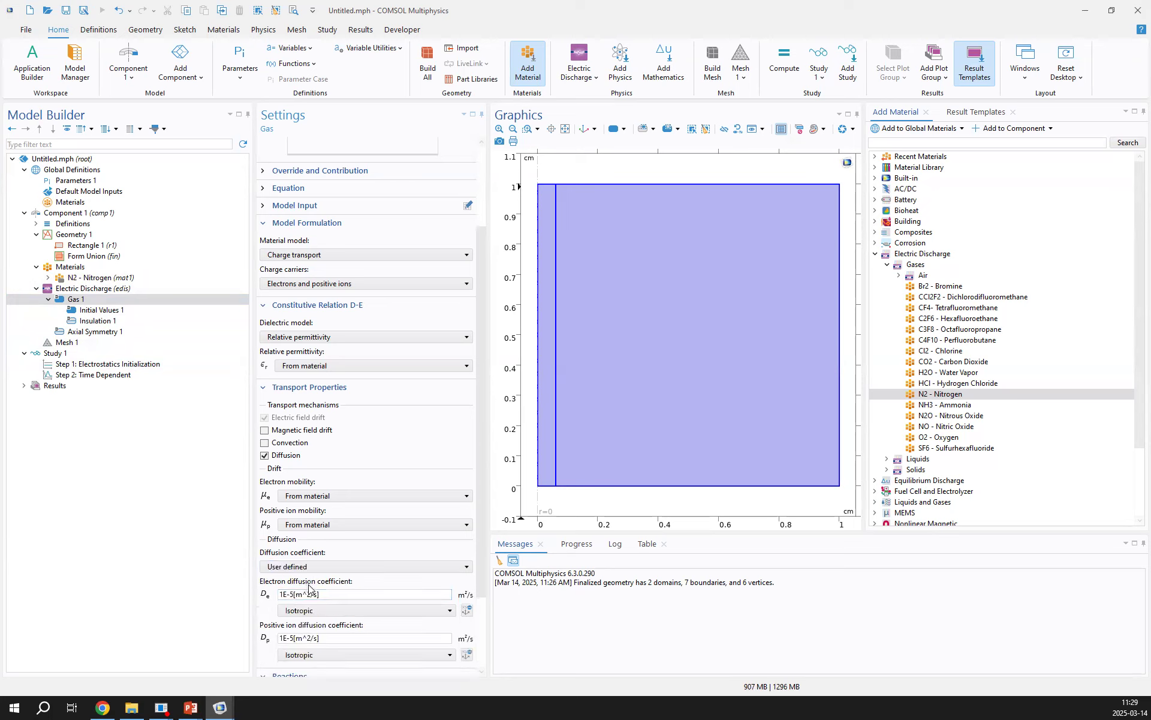
{"action": "left_click", "coordinate": [308, 611]}
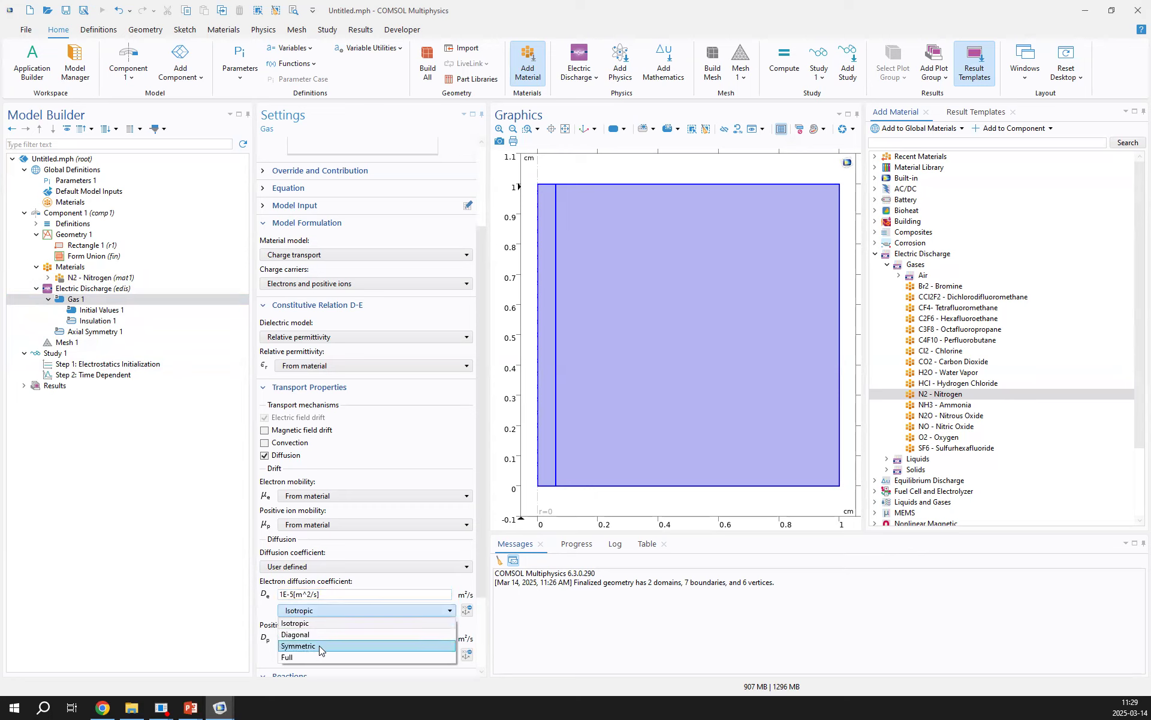
{"action": "left_click", "coordinate": [310, 637]}
{"action": "left_click", "coordinate": [361, 608]}
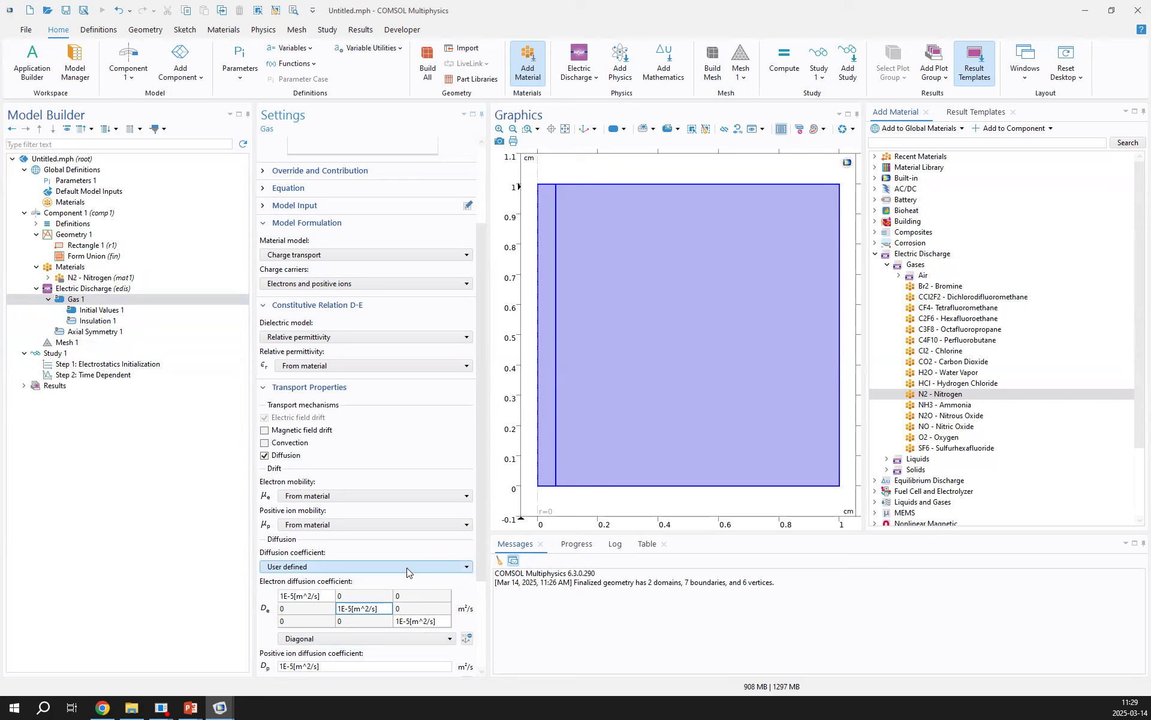
Set Gas 1's diffusion coefficient to Einstein relation
{"action": "left_click", "coordinate": [336, 565]}
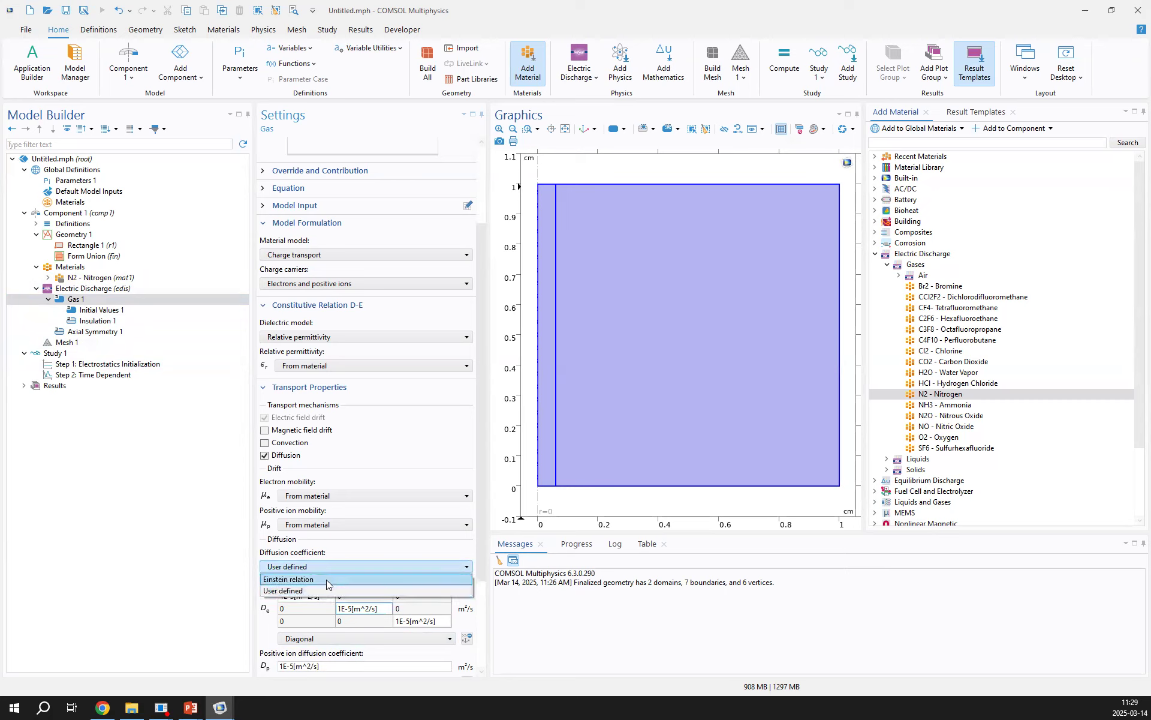
{"action": "left_click", "coordinate": [326, 580]}
{"action": "left_click_drag", "start_coordinate": [481, 525], "coordinate": [479, 594]}
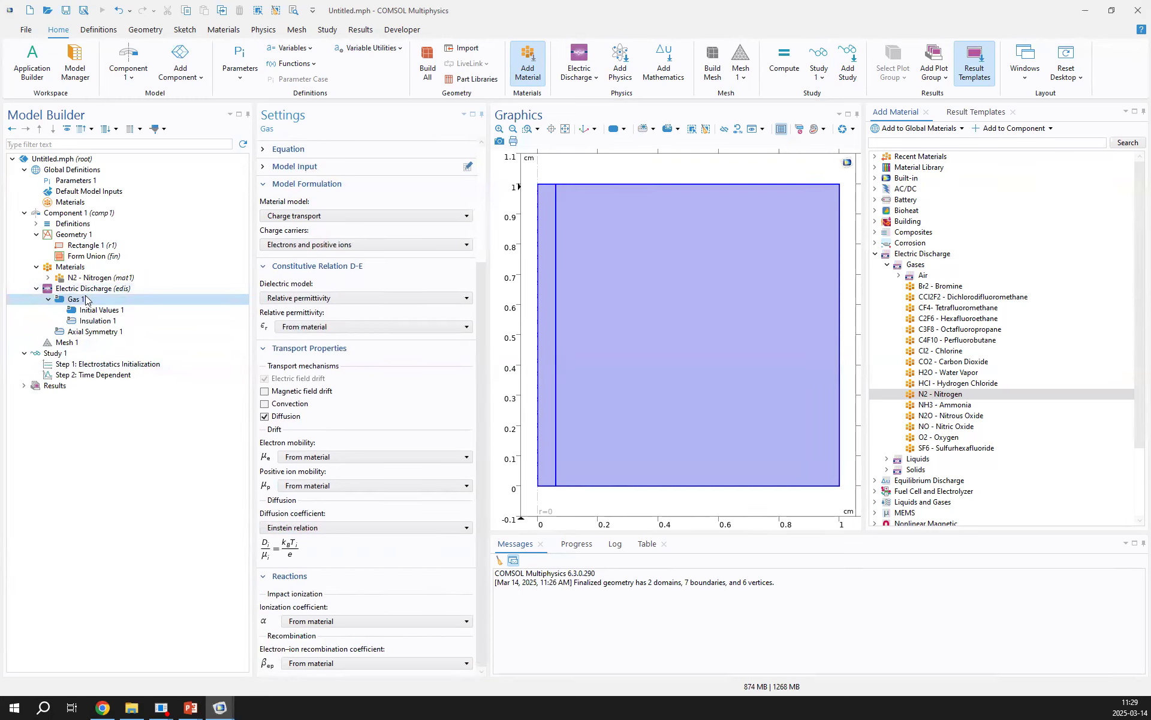
Add an Electrode under Gas 1 on the lower boundaries of the geometry (2 and 5)
{"action": "right_click", "coordinate": [79, 301]}
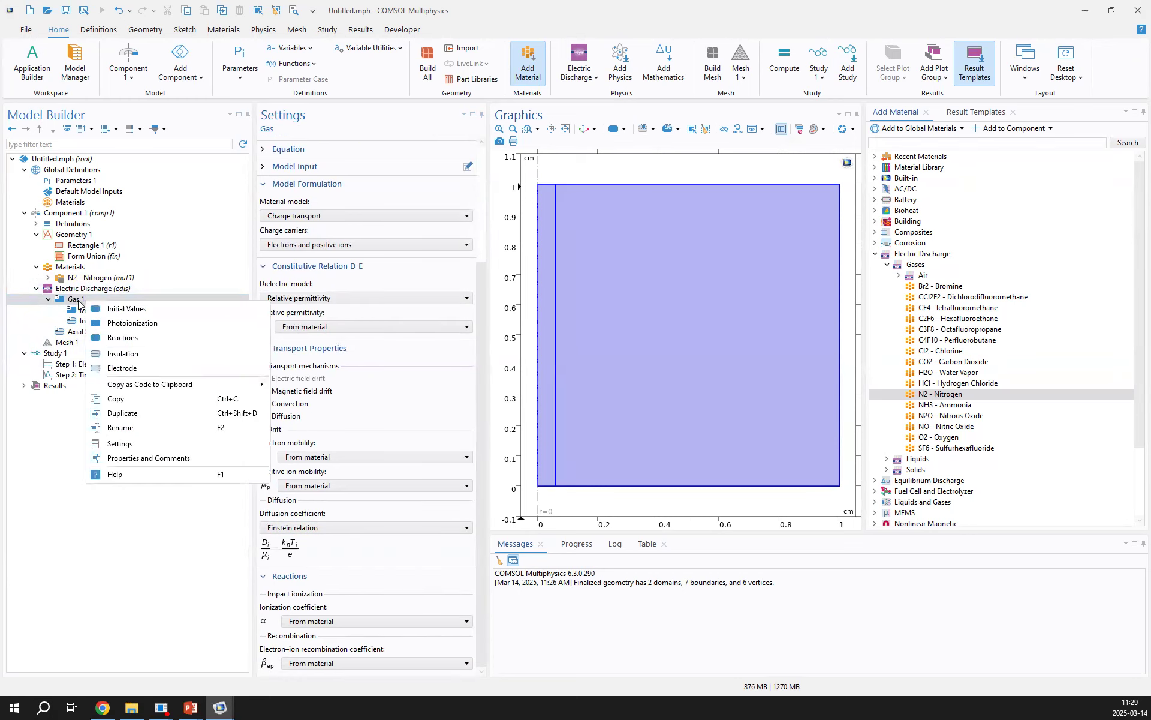
{"action": "key", "text": "Escape"}
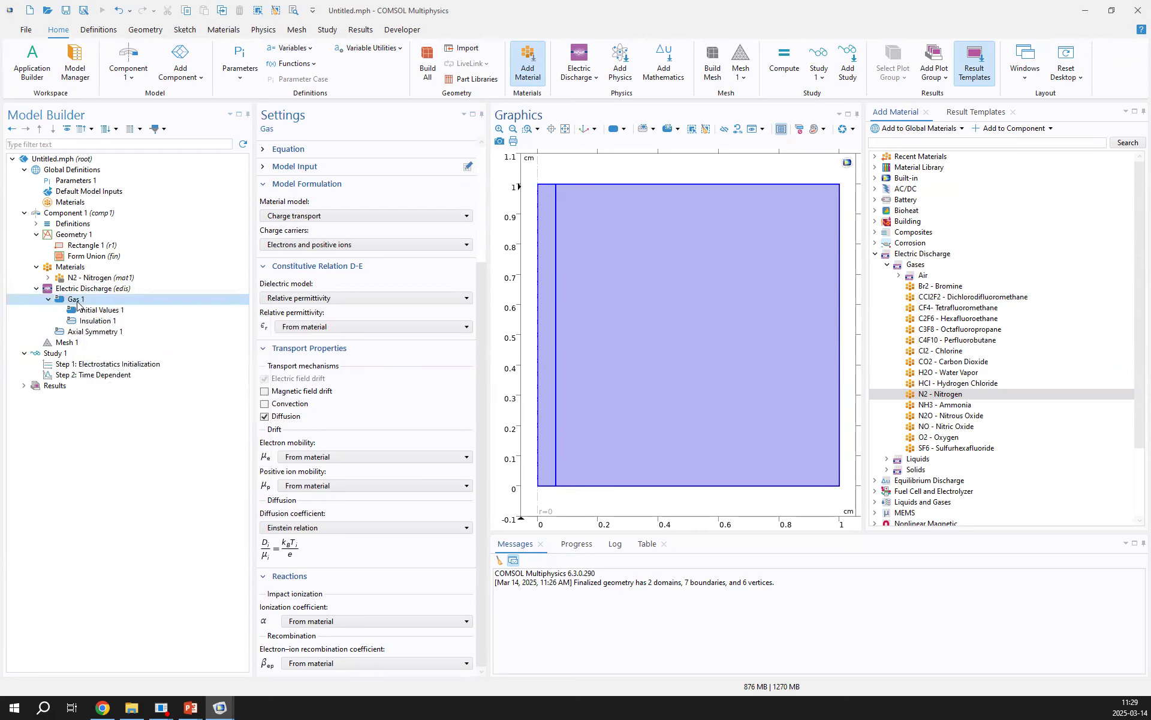
{"action": "right_click", "coordinate": [84, 301]}
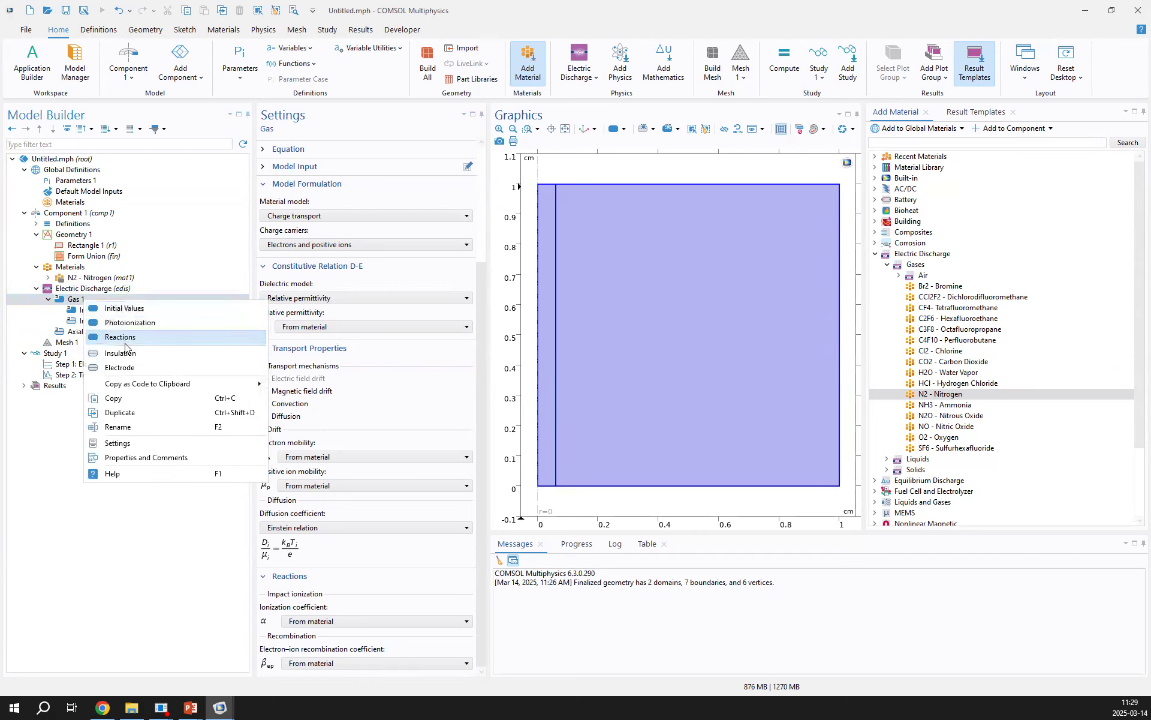
{"action": "left_click", "coordinate": [120, 368]}
{"action": "left_click", "coordinate": [591, 485]}
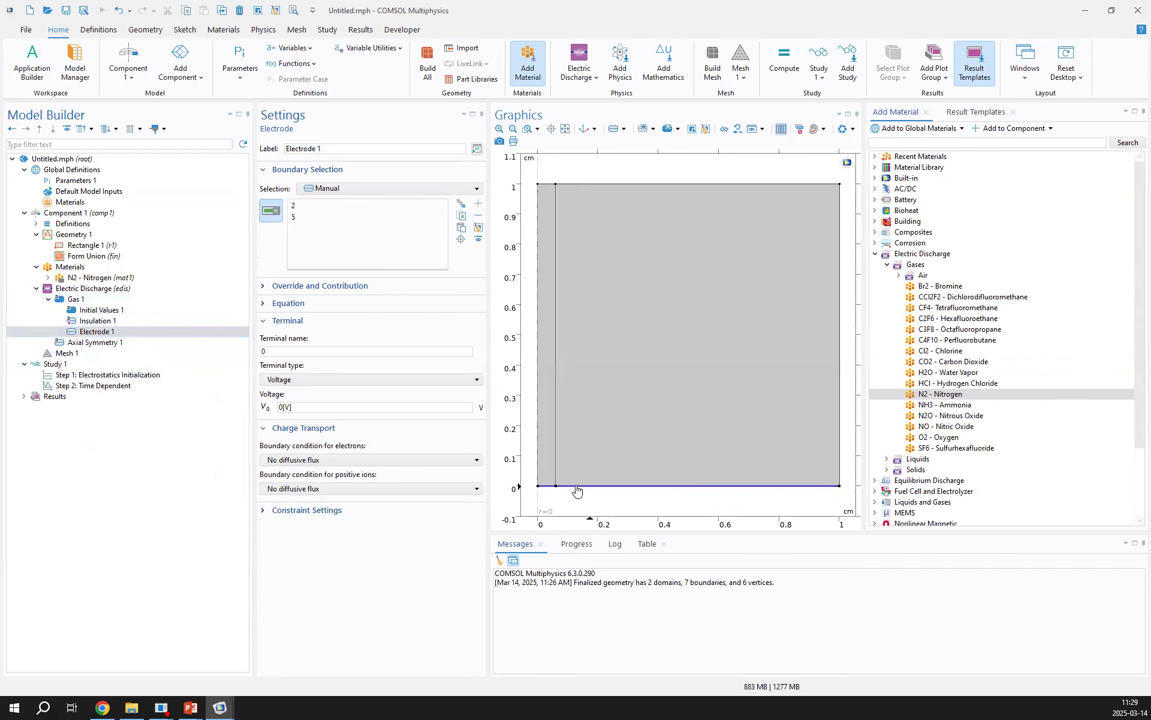
Add a second Electrode under Gas 1 on the upper boundaries of the geometry (3 and 6)
{"action": "right_click", "coordinate": [84, 300]}
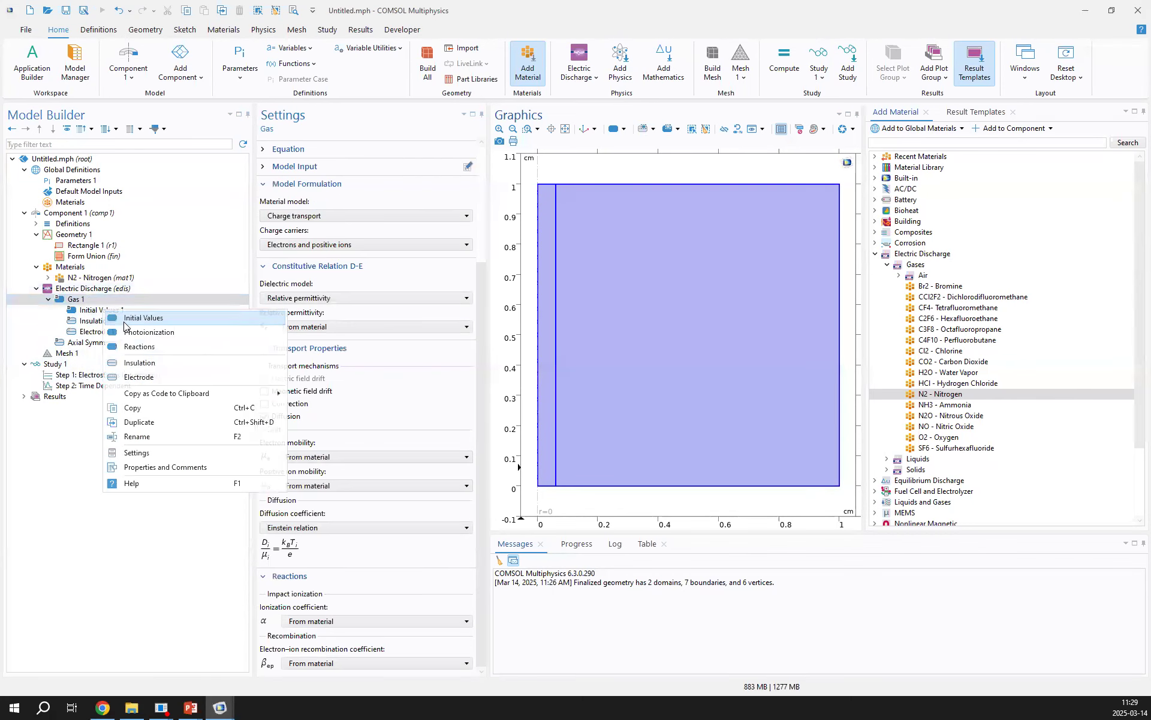
{"action": "left_click", "coordinate": [168, 376]}
{"action": "left_click", "coordinate": [586, 186]}
{"action": "left_click", "coordinate": [585, 186]}
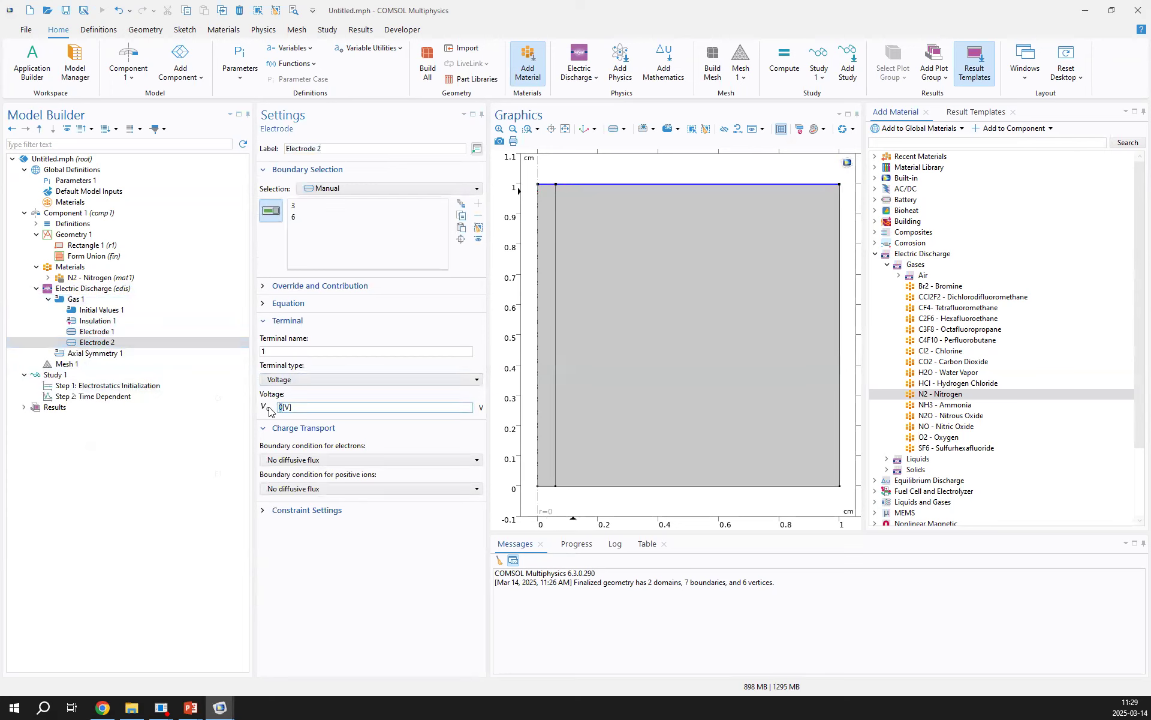
Set Electrode 2's voltage to 52[kV] and turn that value into a parameter named V0
{"action": "type", "text": "52["}
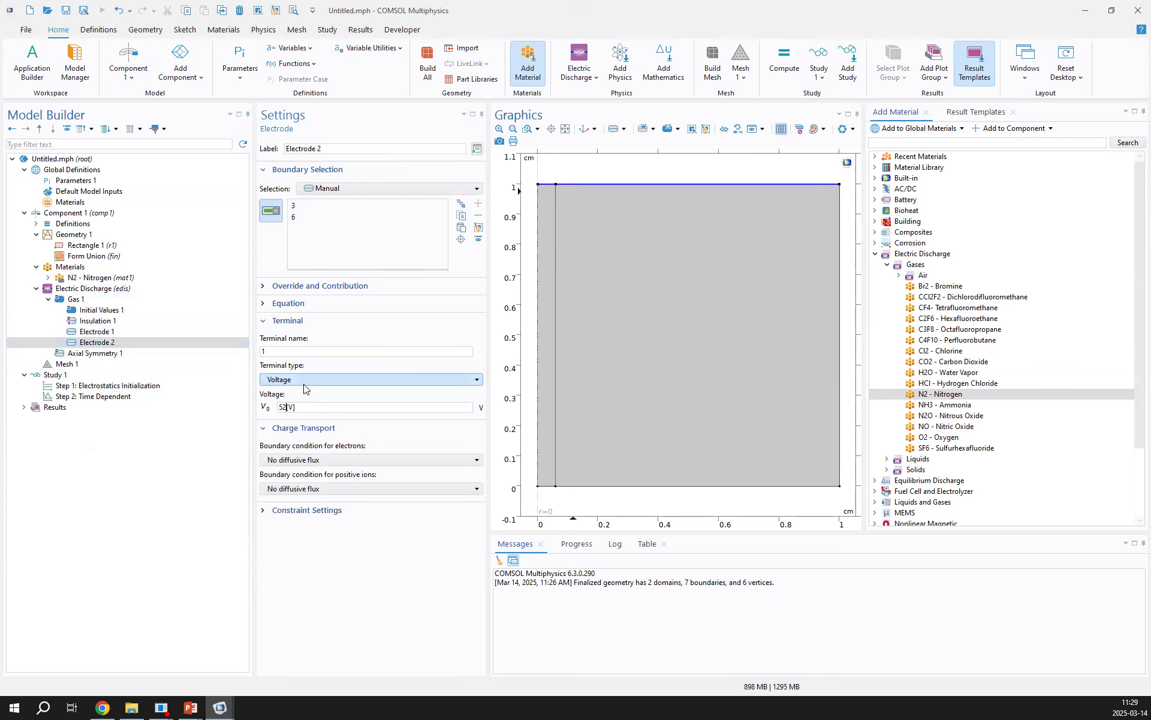
{"action": "type", "text": "k"}
{"action": "left_click_drag", "start_coordinate": [304, 408], "coordinate": [270, 411]}
{"action": "right_click", "coordinate": [289, 408]}
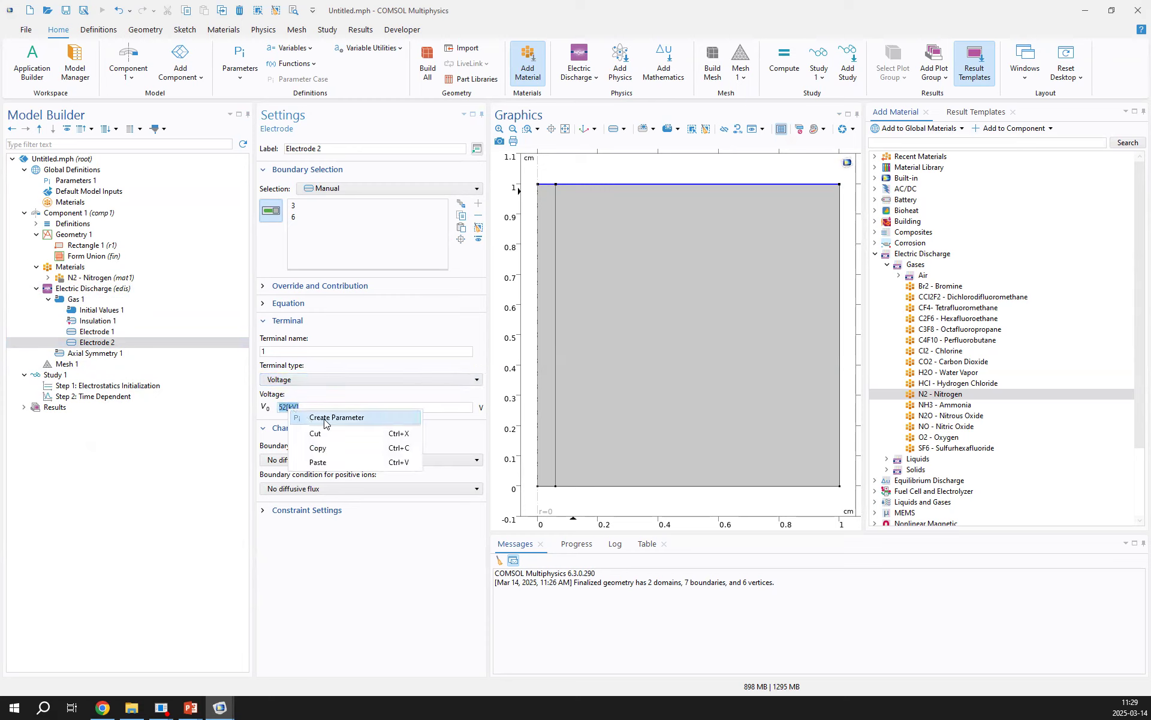
{"action": "left_click", "coordinate": [325, 417]}
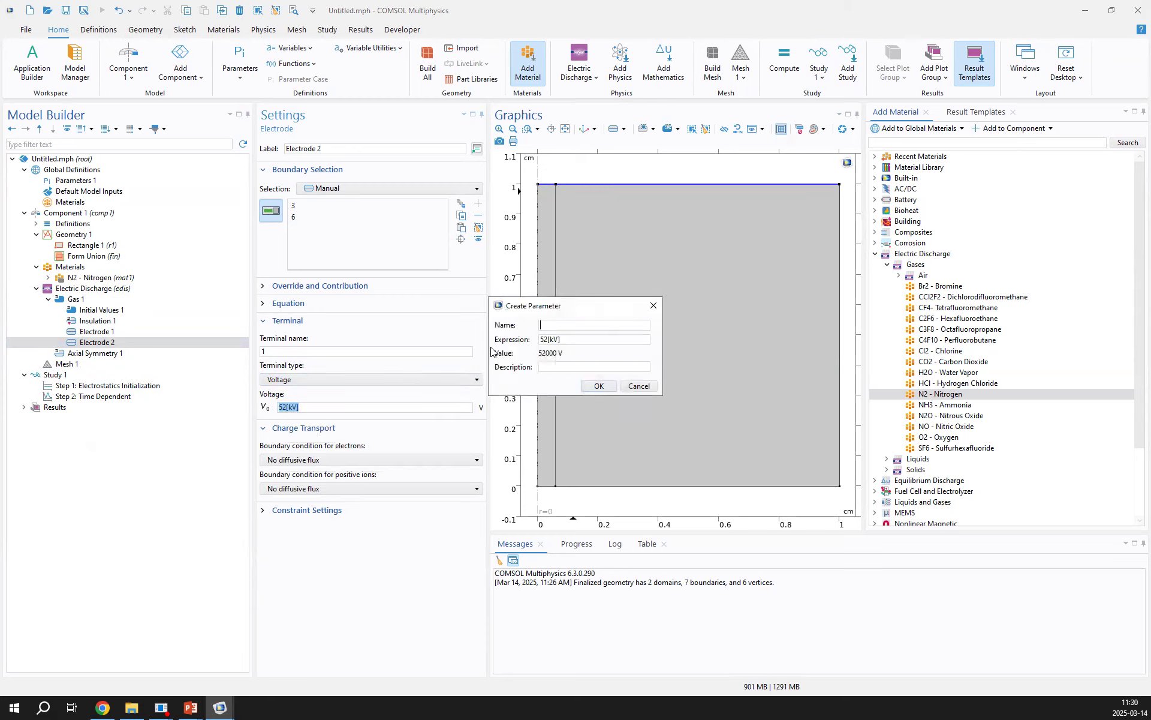
{"action": "left_click", "coordinate": [598, 386]}
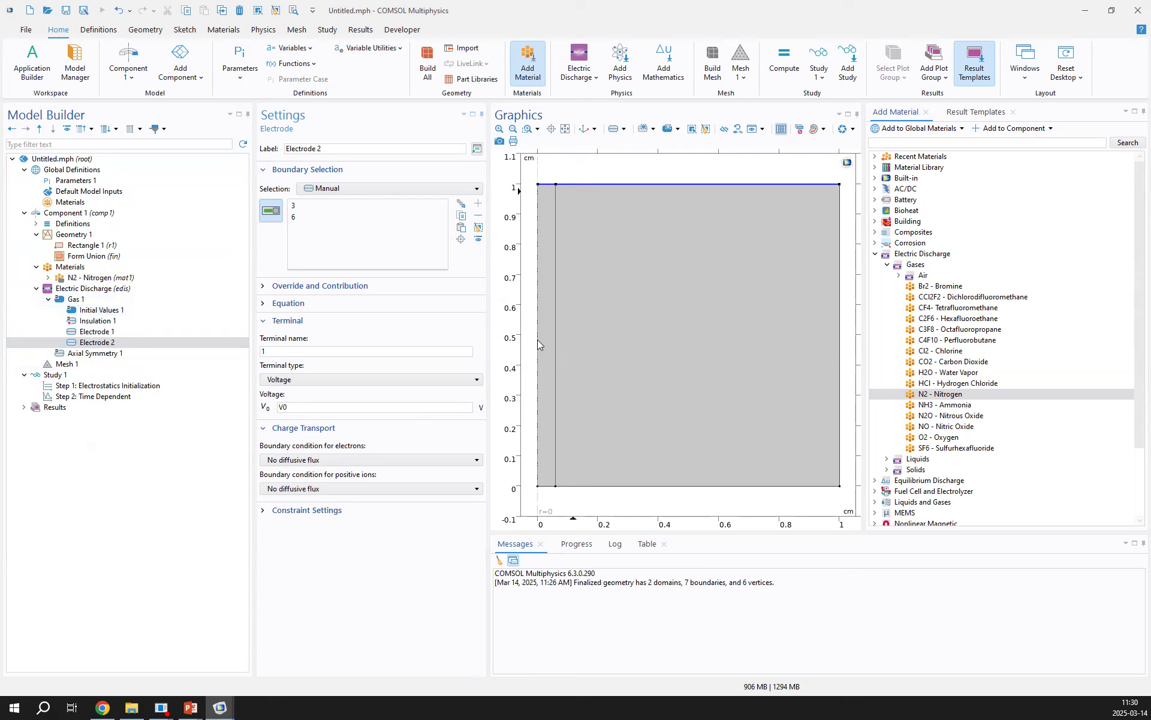
Add a component Analytic function with expression (1e8+1e14*exp(-((z/(1[cm])-0.5)/0.027)^2-(r/(1[cm])/0.021)^2)) and arguments r, z
{"action": "double_click", "coordinate": [66, 224]}
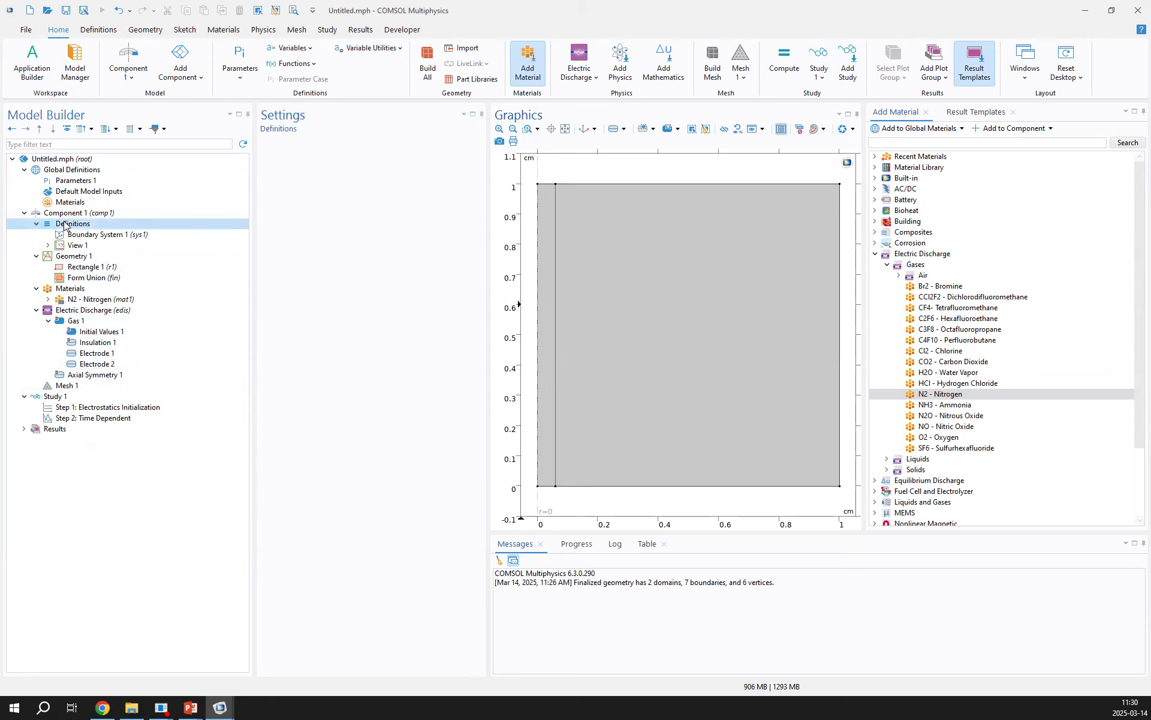
{"action": "right_click", "coordinate": [79, 225]}
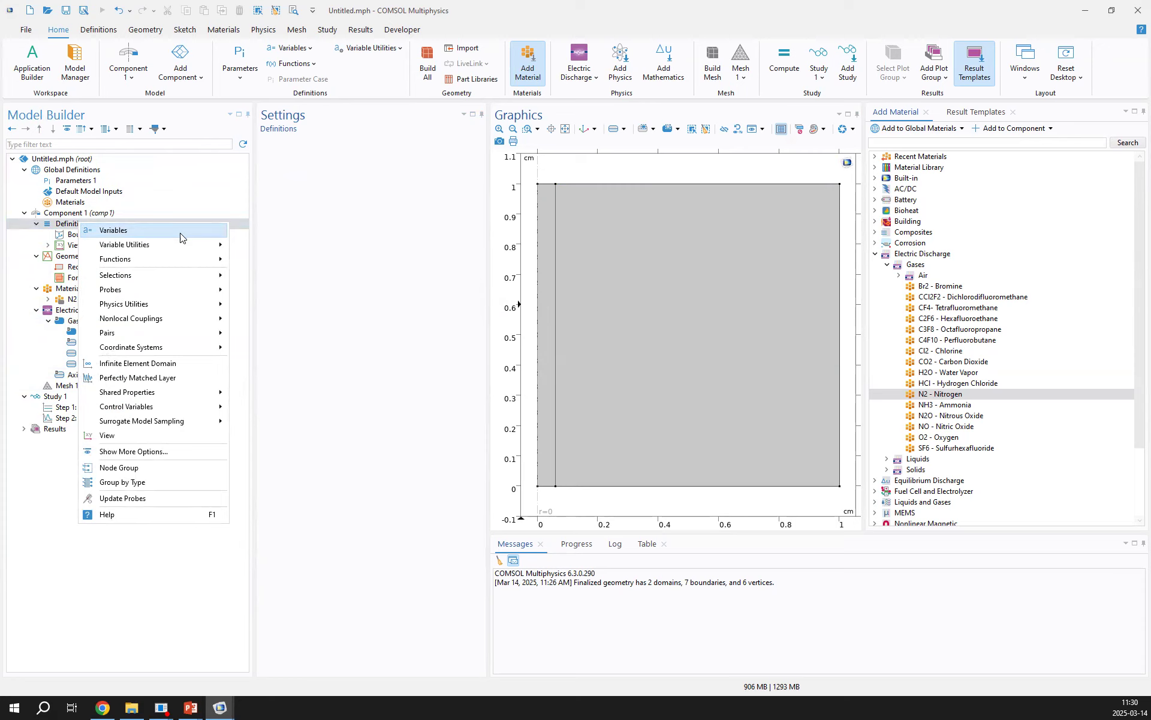
{"action": "mouse_move", "coordinate": [166, 258]}
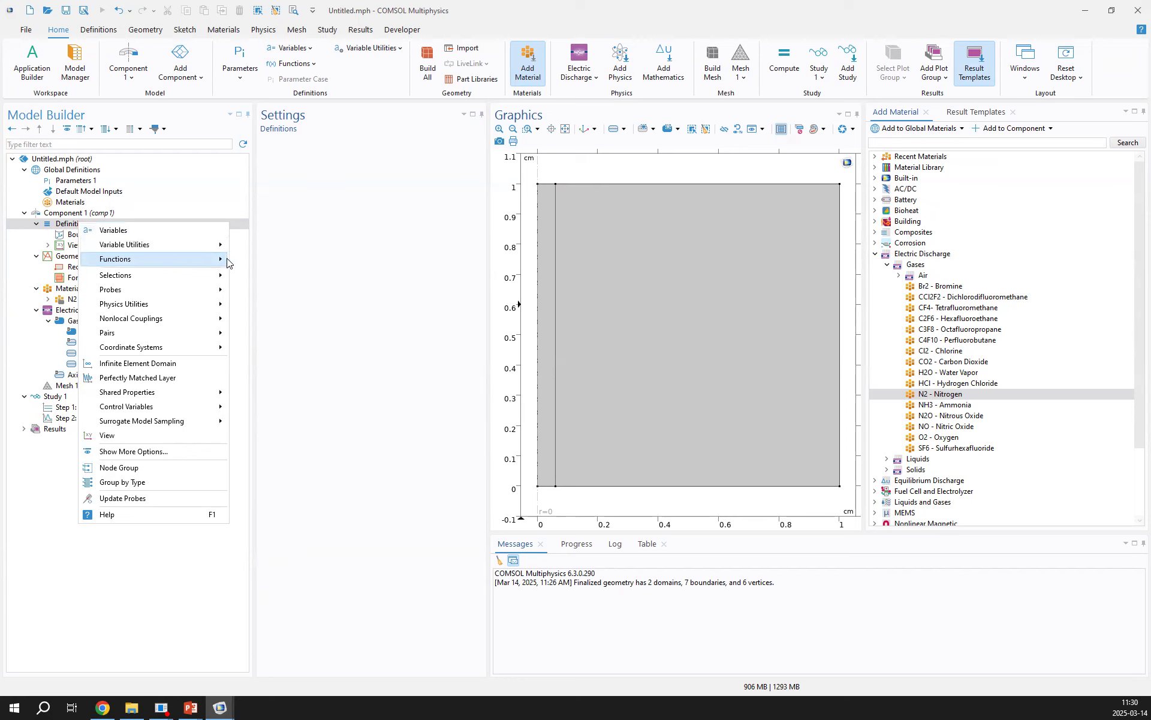
{"action": "left_click", "coordinate": [271, 260]}
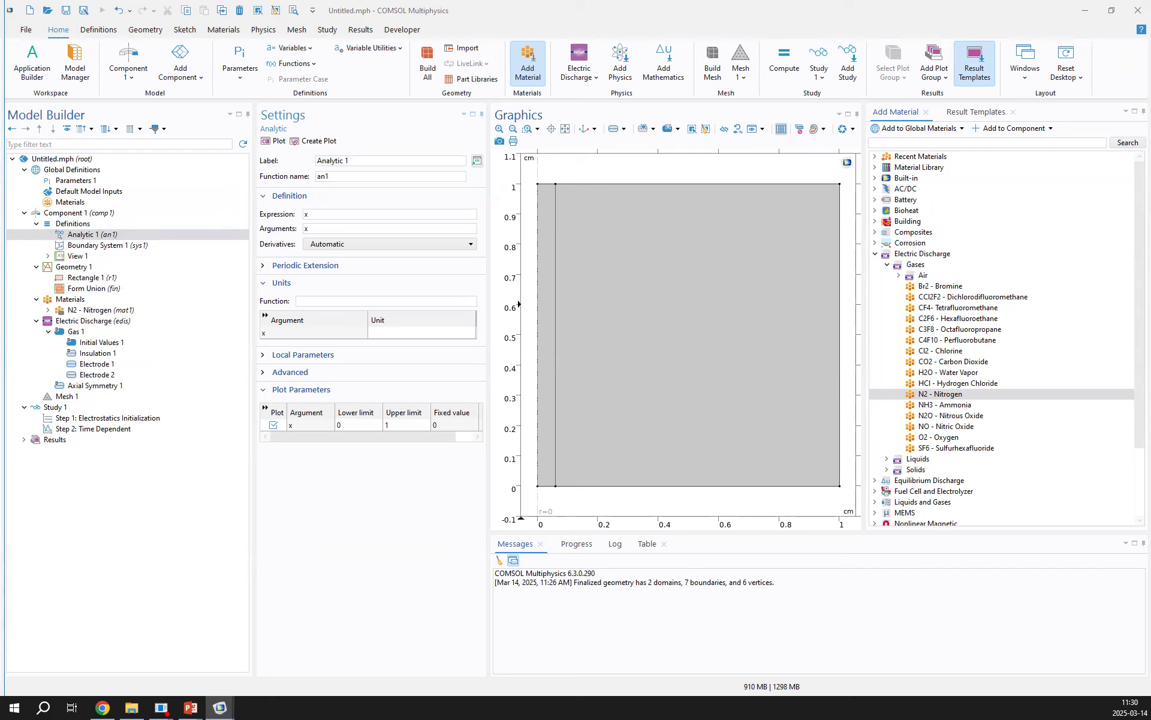
{"action": "double_click", "coordinate": [307, 214]}
{"action": "type", "text": "4*exp(-((z/(1[cm])-0.5)/0.027)^2-(r/(1[cm])/0.021)^2))"}
{"action": "left_click", "coordinate": [319, 228]}
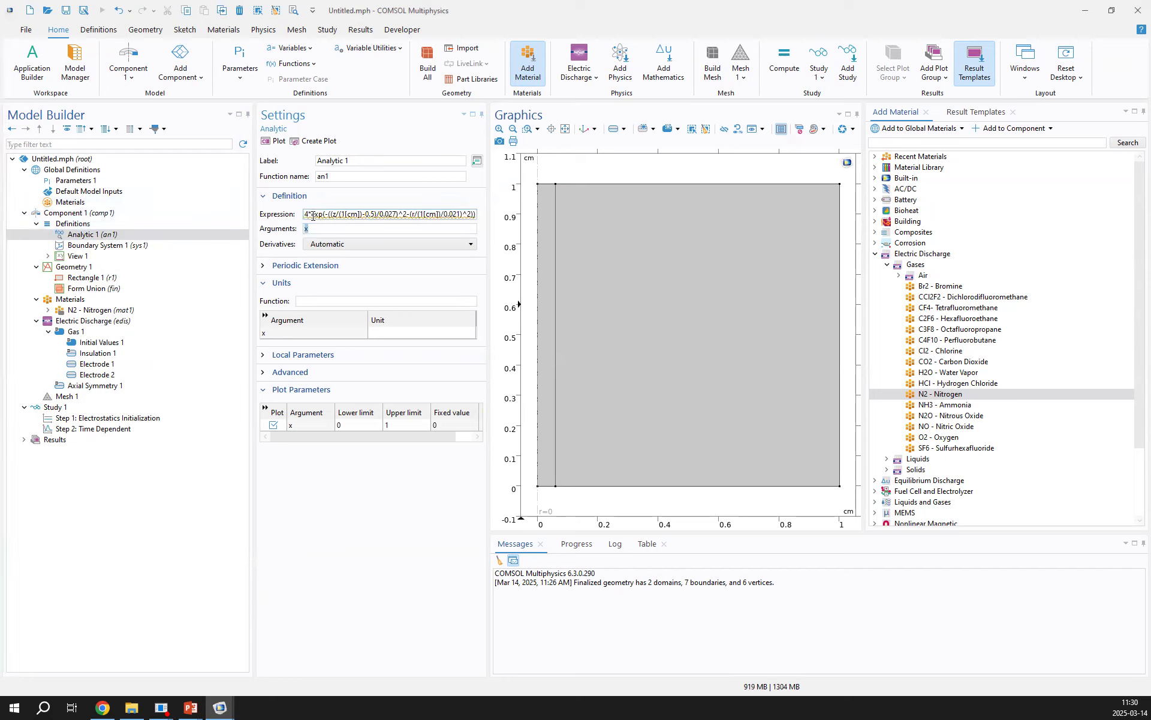
{"action": "left_click_drag", "start_coordinate": [318, 229], "coordinate": [277, 233]}
{"action": "type", "text": "r, z"}
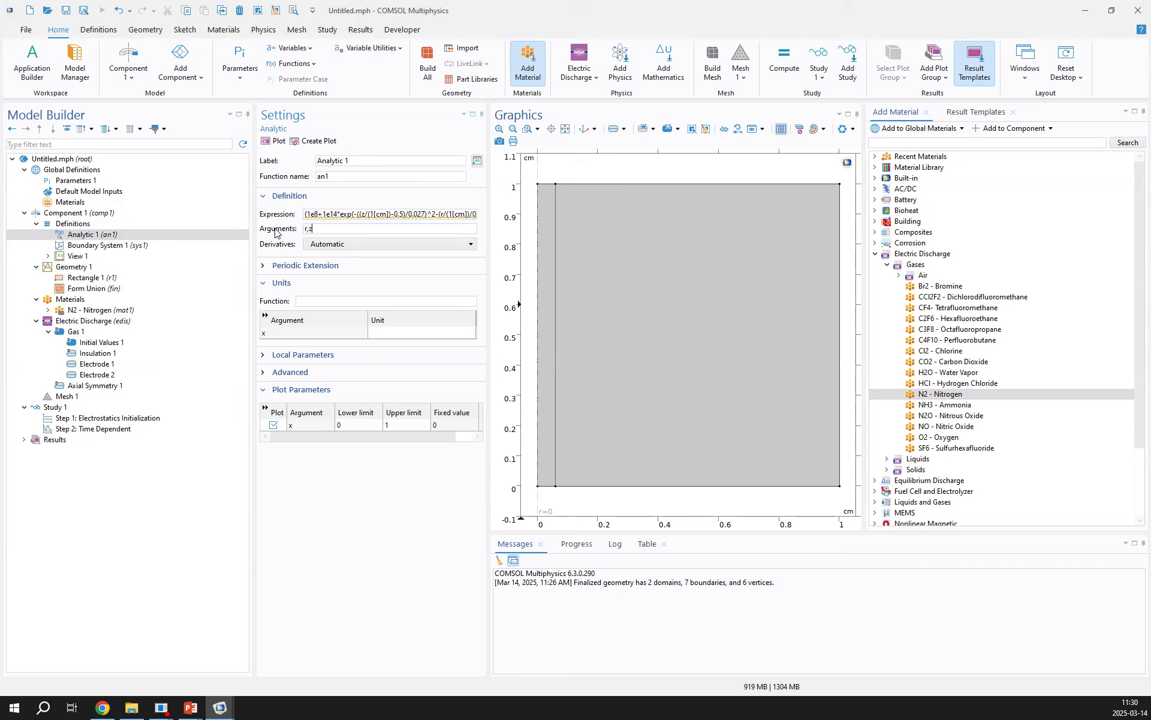
Set the analytic function's unit to cm^-3 and the units of arguments r and z to m
{"action": "left_click", "coordinate": [304, 299]}
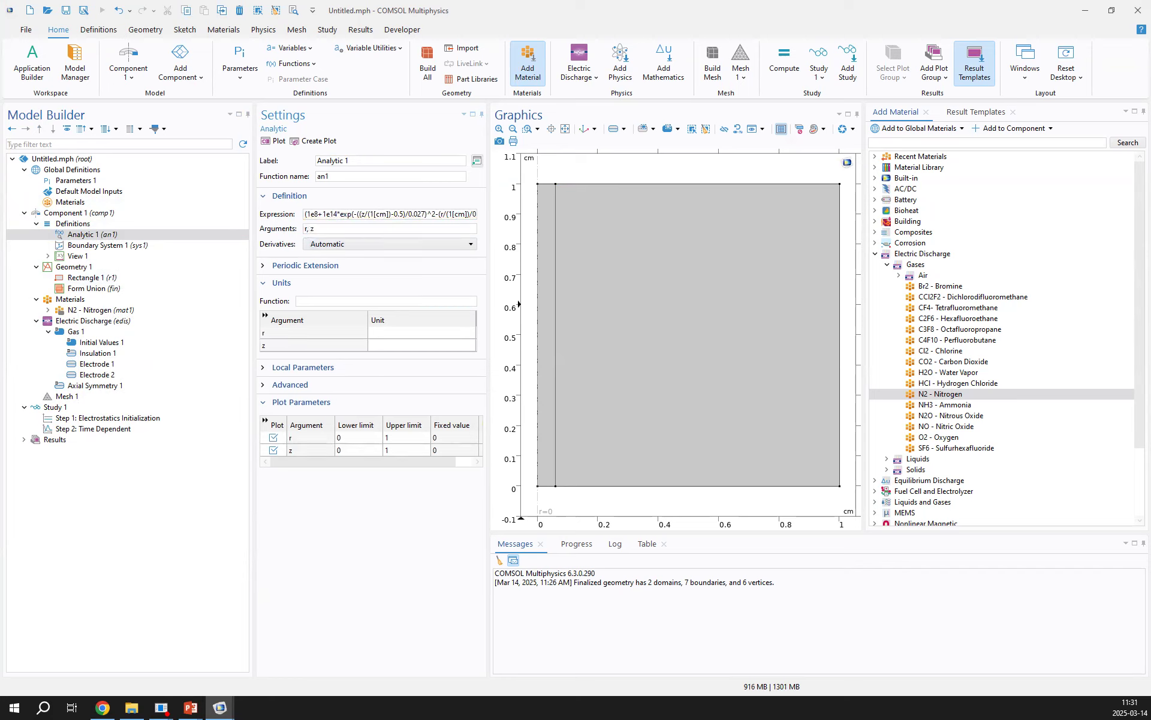
{"action": "type", "text": "cm^-3"}
{"action": "left_click", "coordinate": [454, 333]}
{"action": "type", "text": "m"}
{"action": "left_click", "coordinate": [396, 344]}
{"action": "type", "text": "m"}
Set the upper plot limits of r and z to 1[cm] and plot the analytic function
{"action": "left_click", "coordinate": [411, 450]}
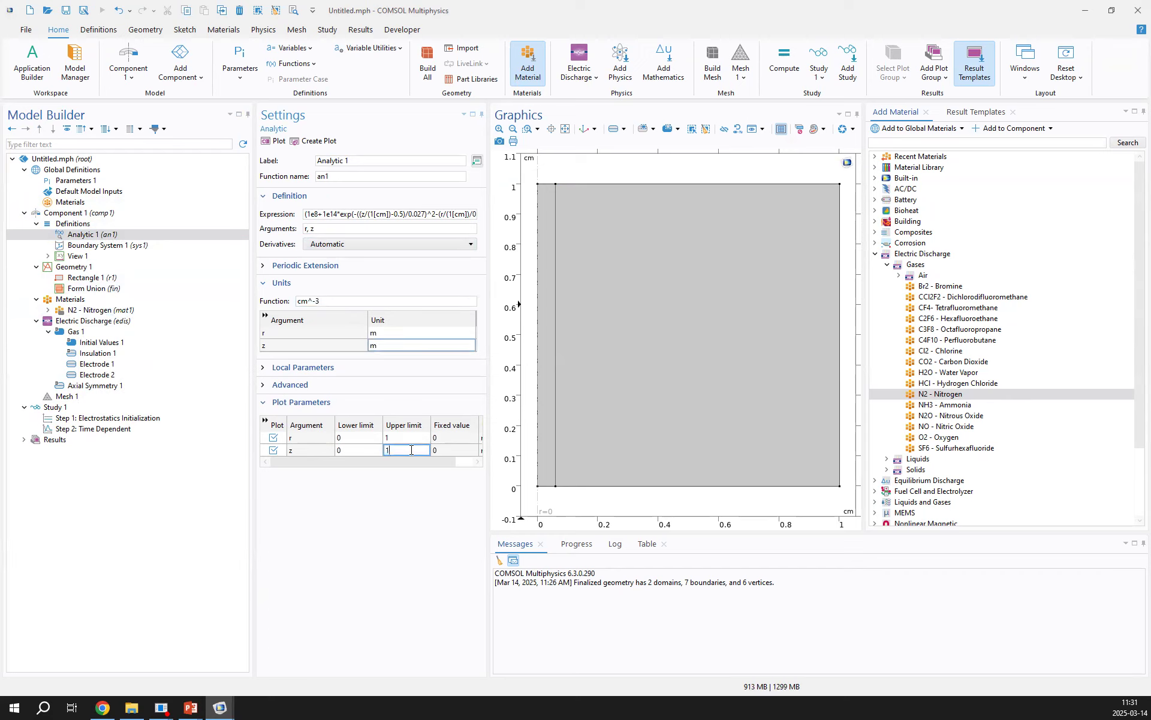
{"action": "type", "text": "0cm]"}
{"action": "left_click", "coordinate": [397, 439]}
{"action": "type", "text": "[cm]"}
{"action": "left_click_drag", "start_coordinate": [631, 414], "coordinate": [558, 434]}
{"action": "left_click_drag", "start_coordinate": [558, 353], "coordinate": [585, 337]}
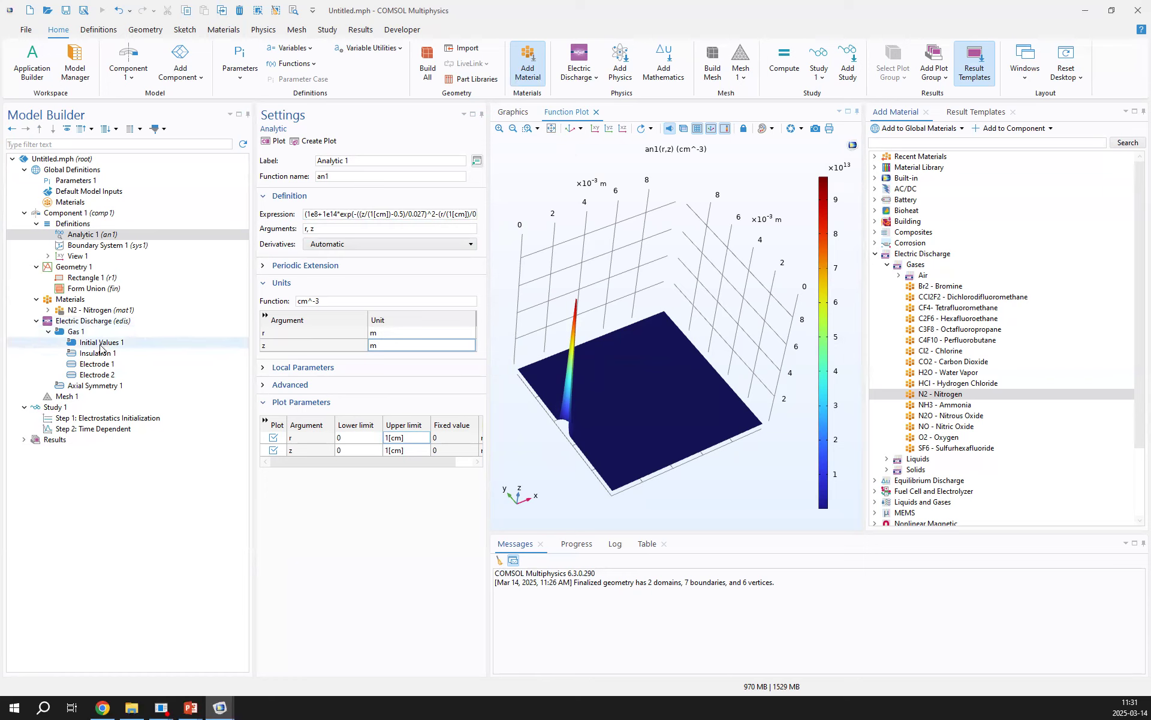
Rename the analytic function N0 in its function name
{"action": "left_click_drag", "start_coordinate": [333, 178], "coordinate": [262, 171]}
{"action": "type", "text": "N0"}
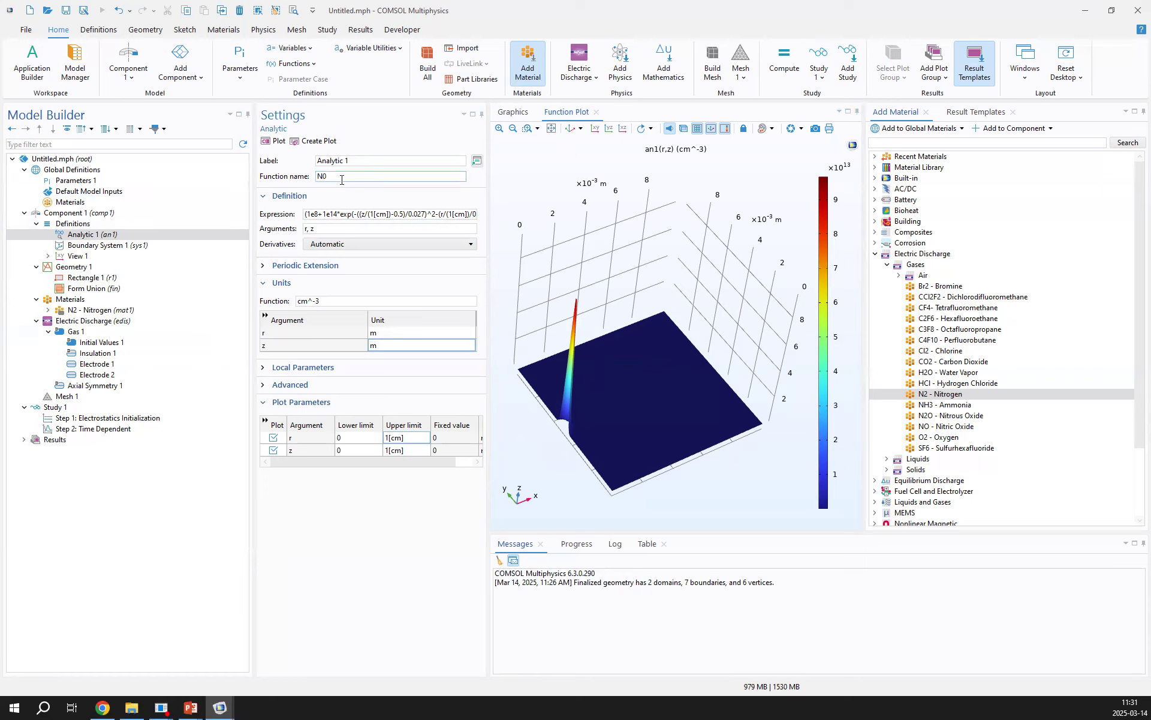
{"action": "left_click_drag", "start_coordinate": [342, 178], "coordinate": [286, 183]}
{"action": "key", "text": "ctrl+c"}
Set both the electron density and the positive ion density in Initial Values 1 to N0(r,z)
{"action": "left_click", "coordinate": [103, 343]}
{"action": "left_click_drag", "start_coordinate": [330, 361], "coordinate": [259, 378]}
{"action": "key", "text": "ctrl+v"}
{"action": "type", "text": "(r"}
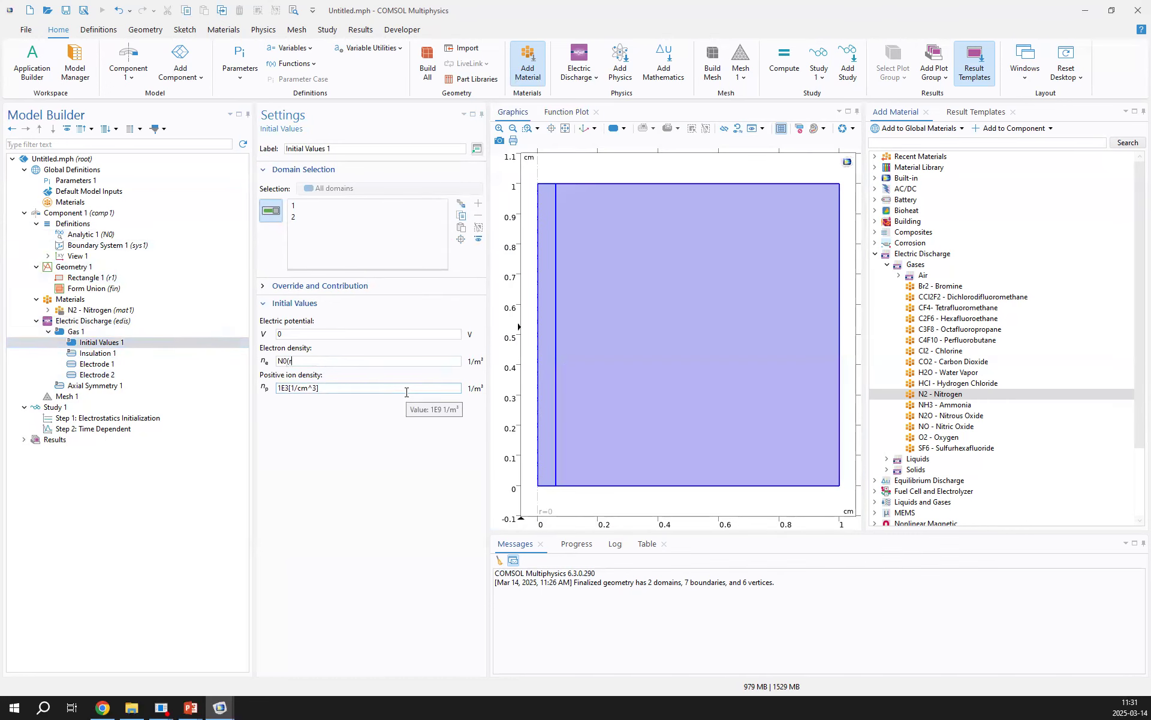
{"action": "left_click_drag", "start_coordinate": [304, 361], "coordinate": [176, 378]}
{"action": "key", "text": "ctrl+c"}
{"action": "left_click", "coordinate": [311, 392]}
{"action": "key", "text": "ctrl+a"}
{"action": "key", "text": "ctrl+v"}
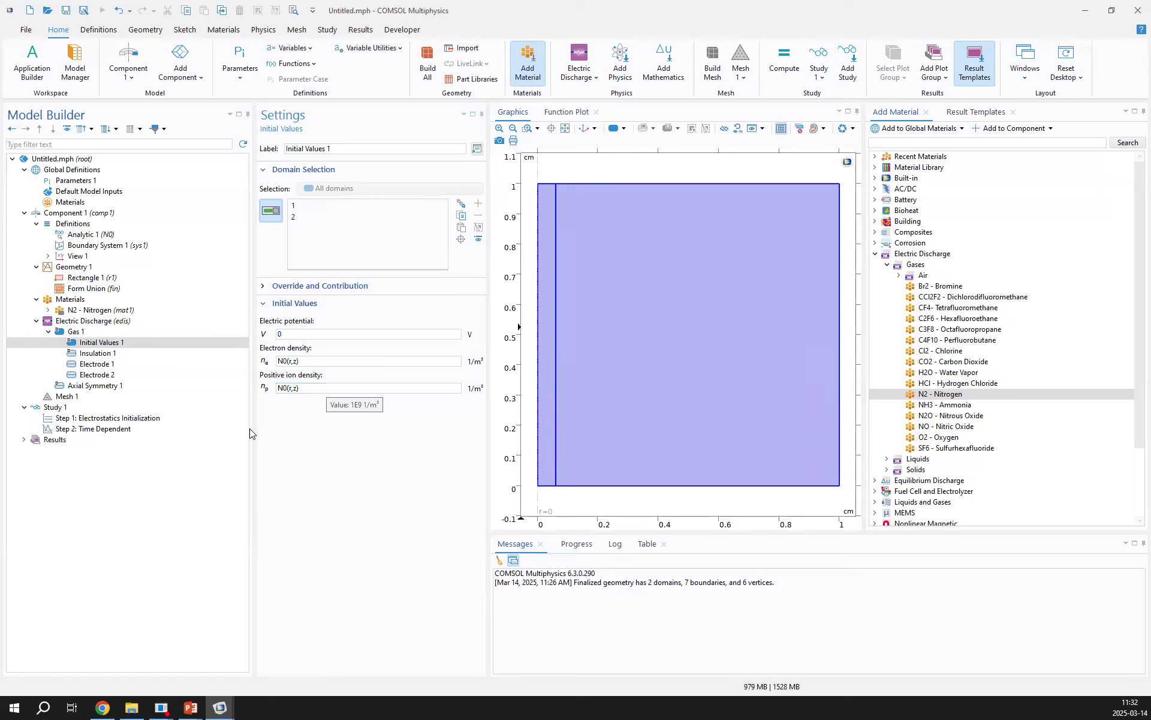
Add a Mapped mesh to Mesh 1 and restrict it to domain 1, the narrow strip along the axis
{"action": "left_click", "coordinate": [100, 397]}
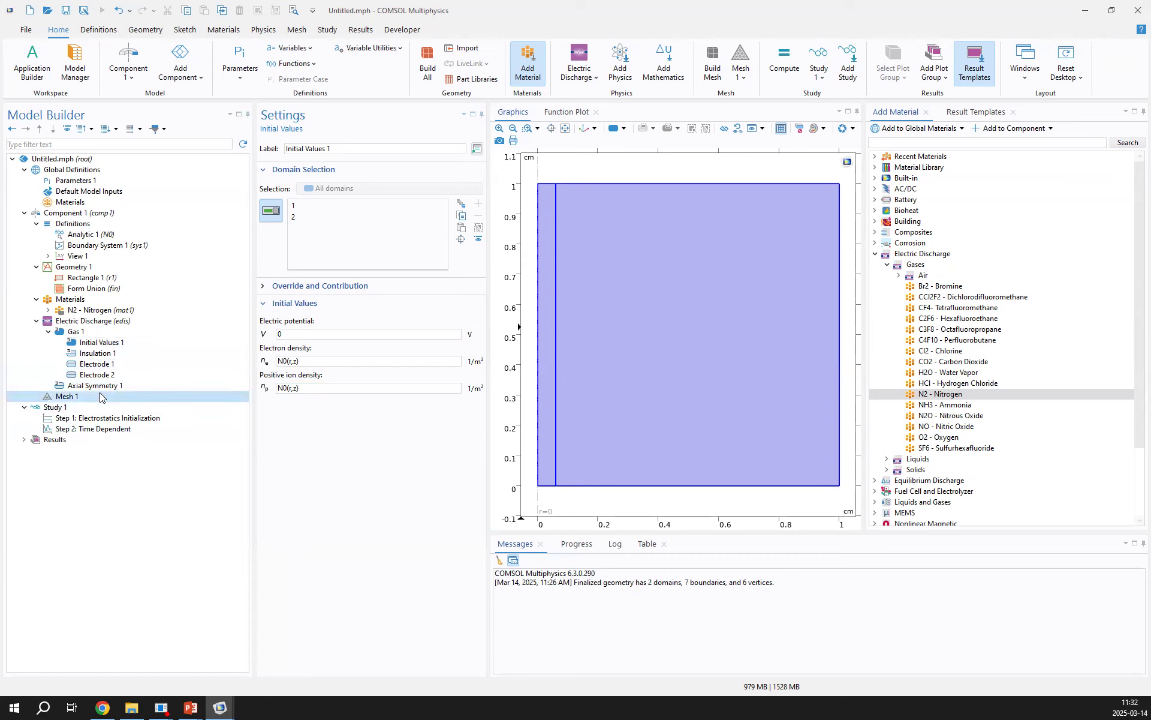
{"action": "right_click", "coordinate": [85, 393]}
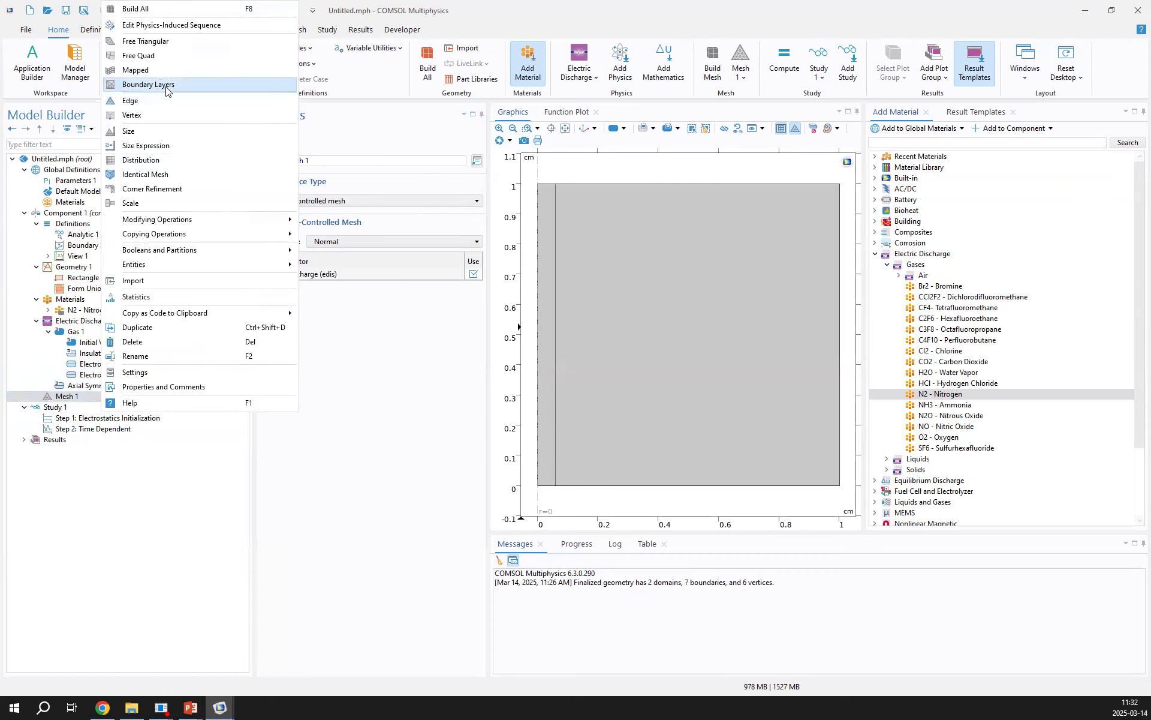
{"action": "left_click", "coordinate": [146, 71]}
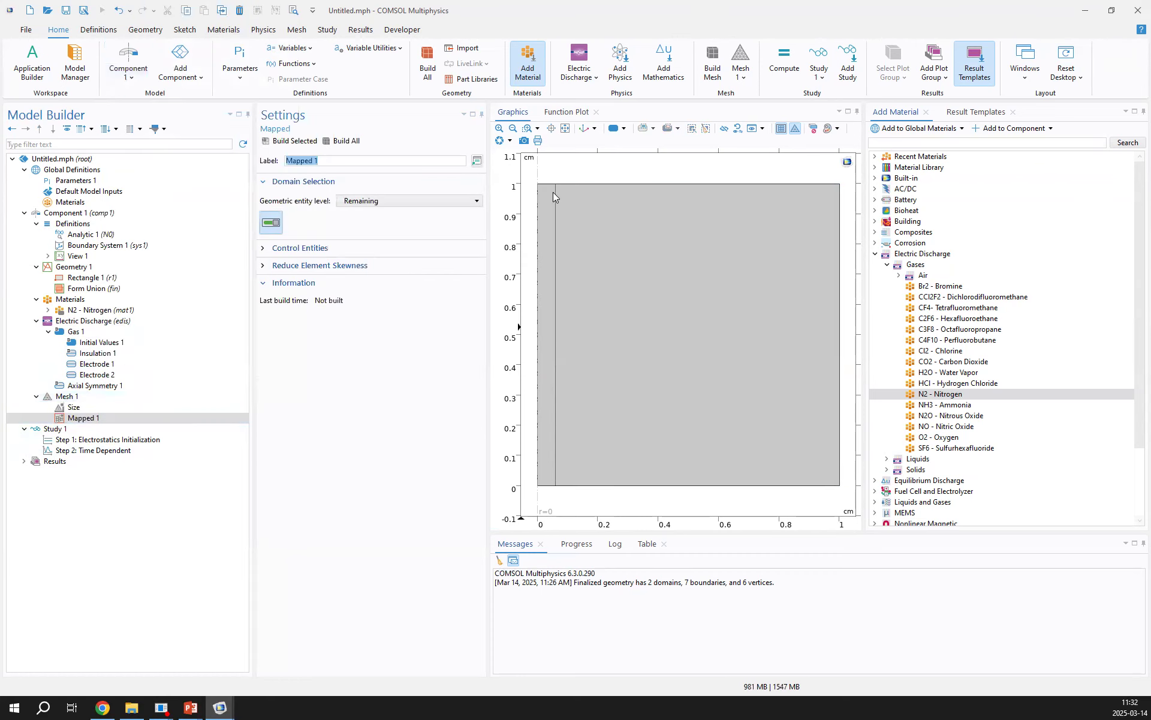
{"action": "left_click", "coordinate": [391, 201]}
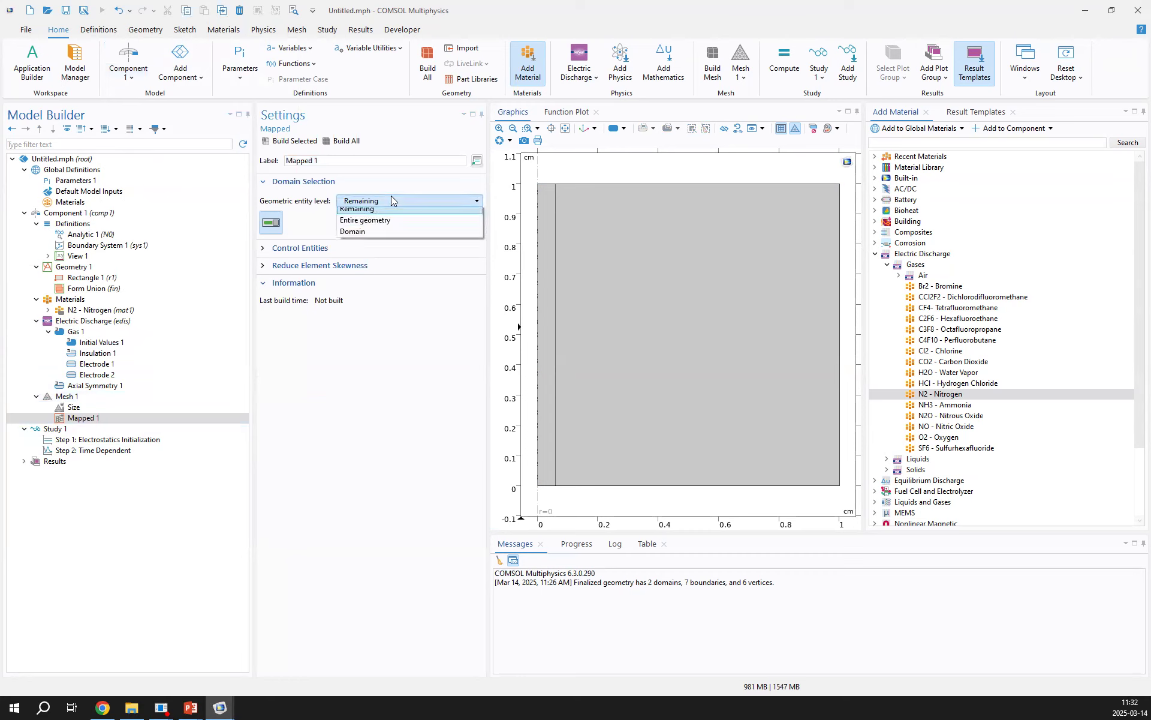
{"action": "left_click", "coordinate": [367, 235]}
{"action": "left_click", "coordinate": [540, 223]}
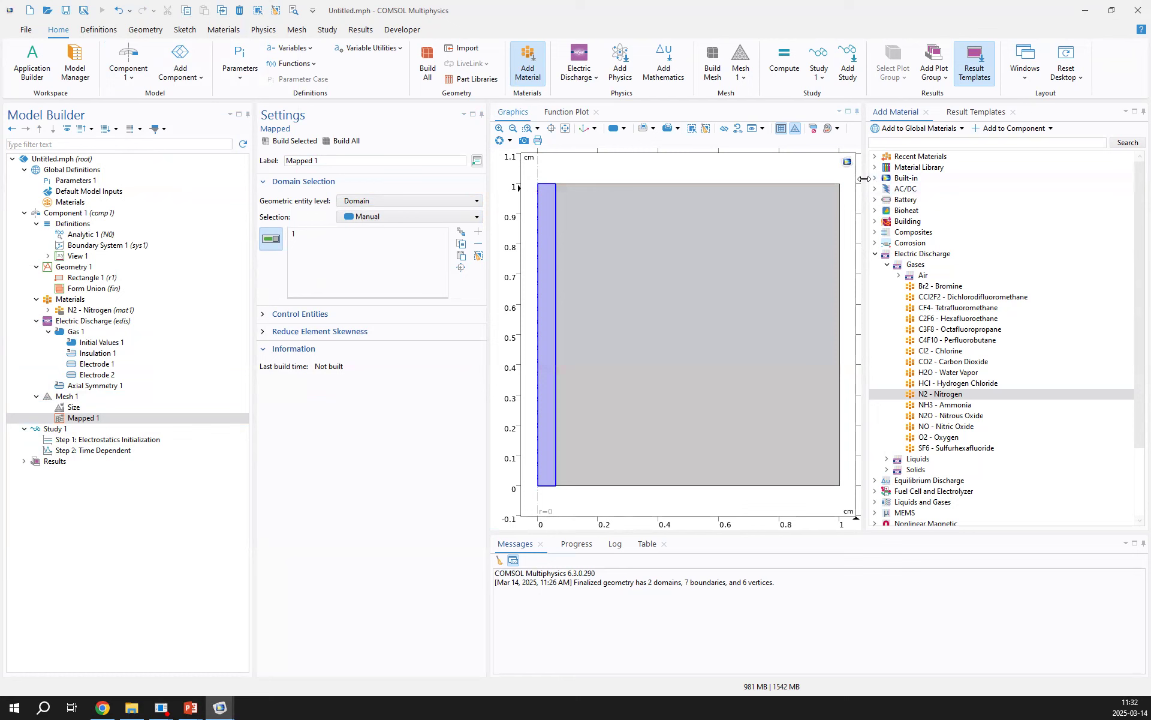
Enlarge the graphics area and add a Distribution to Mapped 1 on the strip's short upper and lower edges (boundaries 2 and 3)
{"action": "left_click_drag", "start_coordinate": [864, 179], "coordinate": [995, 178]}
{"action": "left_click_drag", "start_coordinate": [686, 533], "coordinate": [681, 654]}
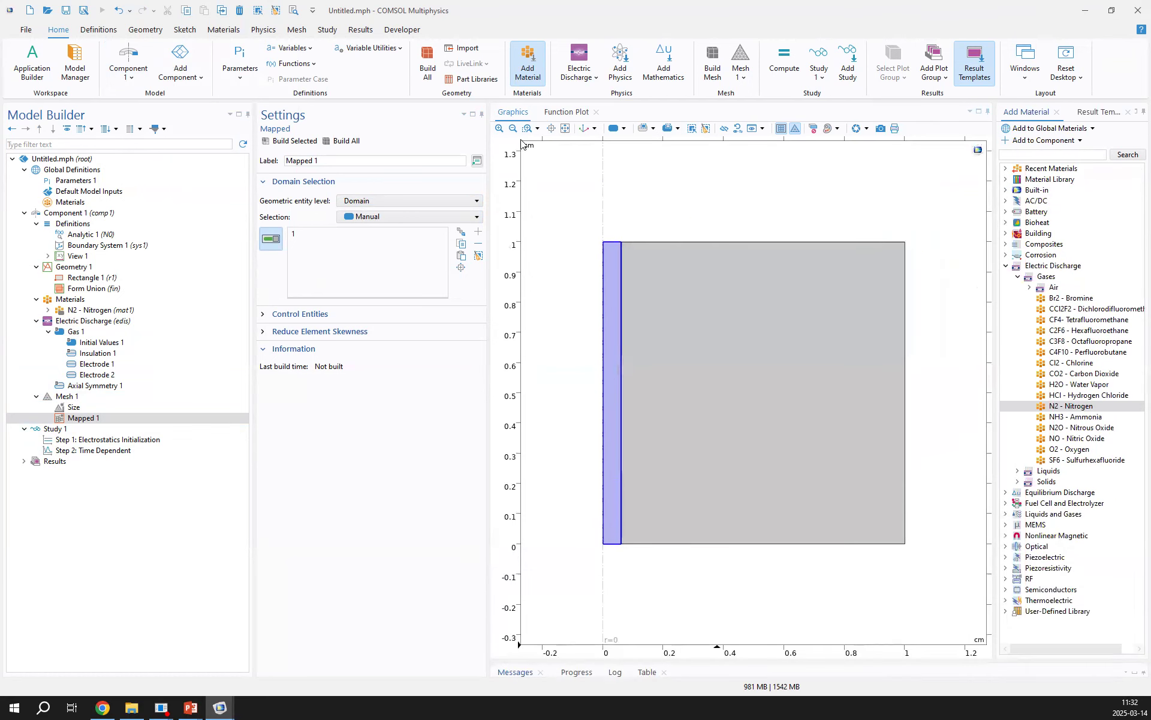
{"action": "left_click", "coordinate": [565, 128]}
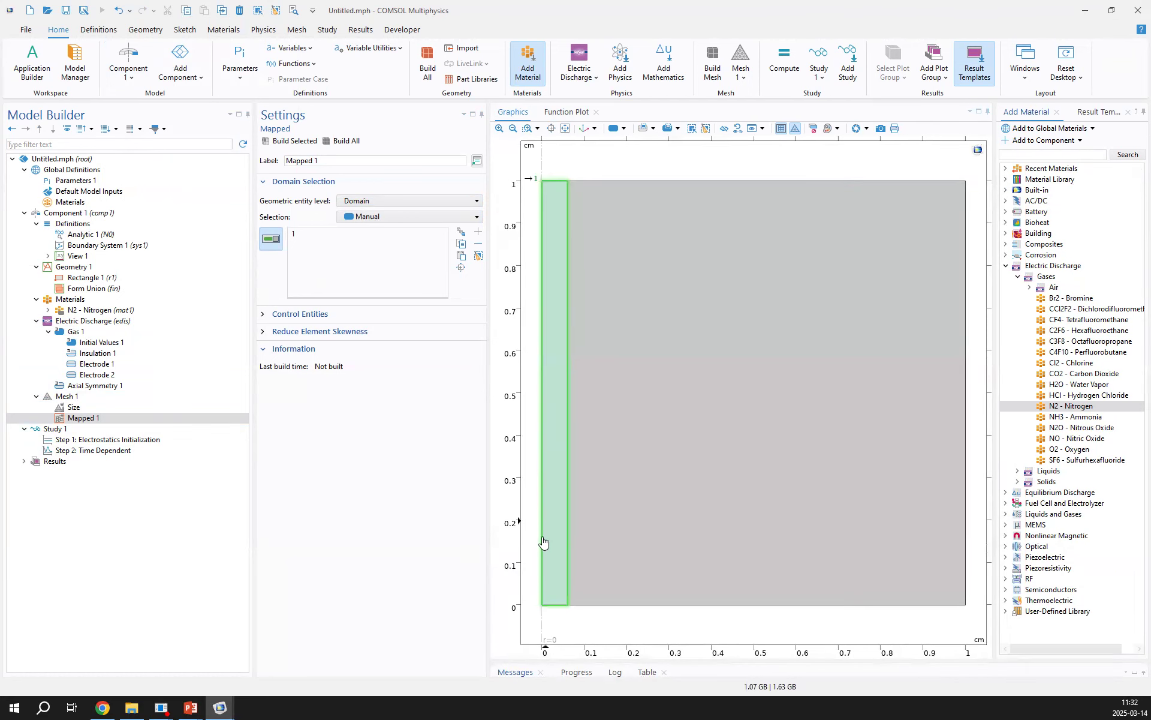
{"action": "right_click", "coordinate": [109, 420]}
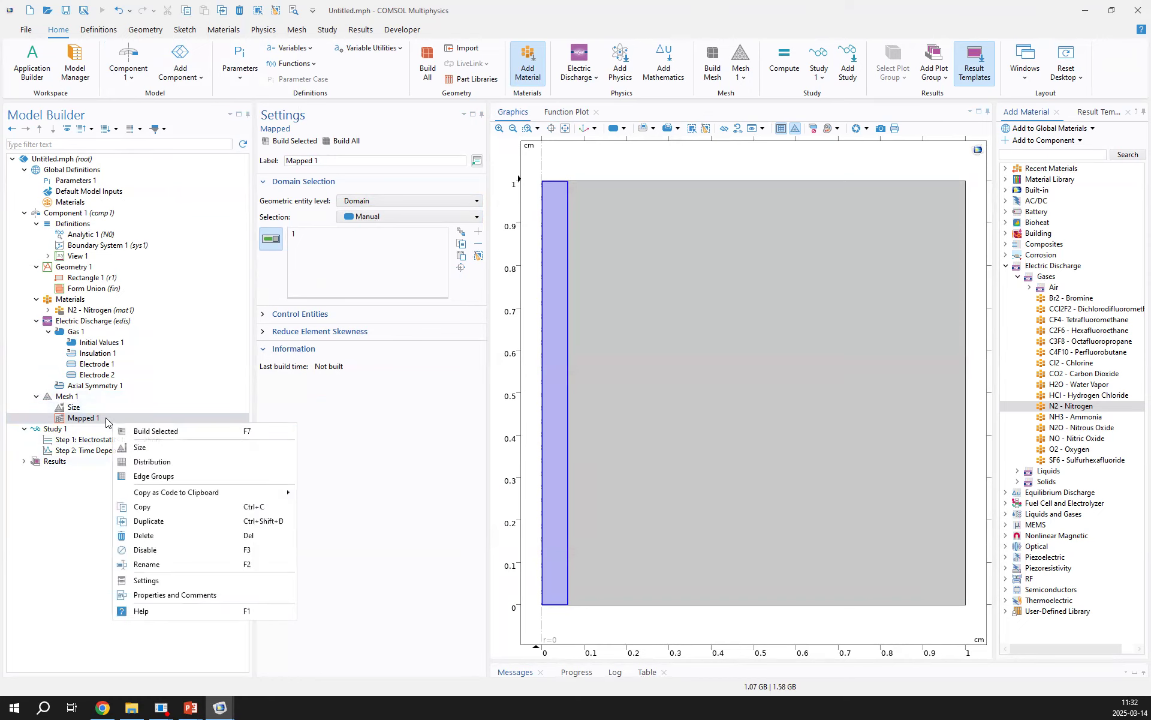
{"action": "left_click", "coordinate": [173, 462]}
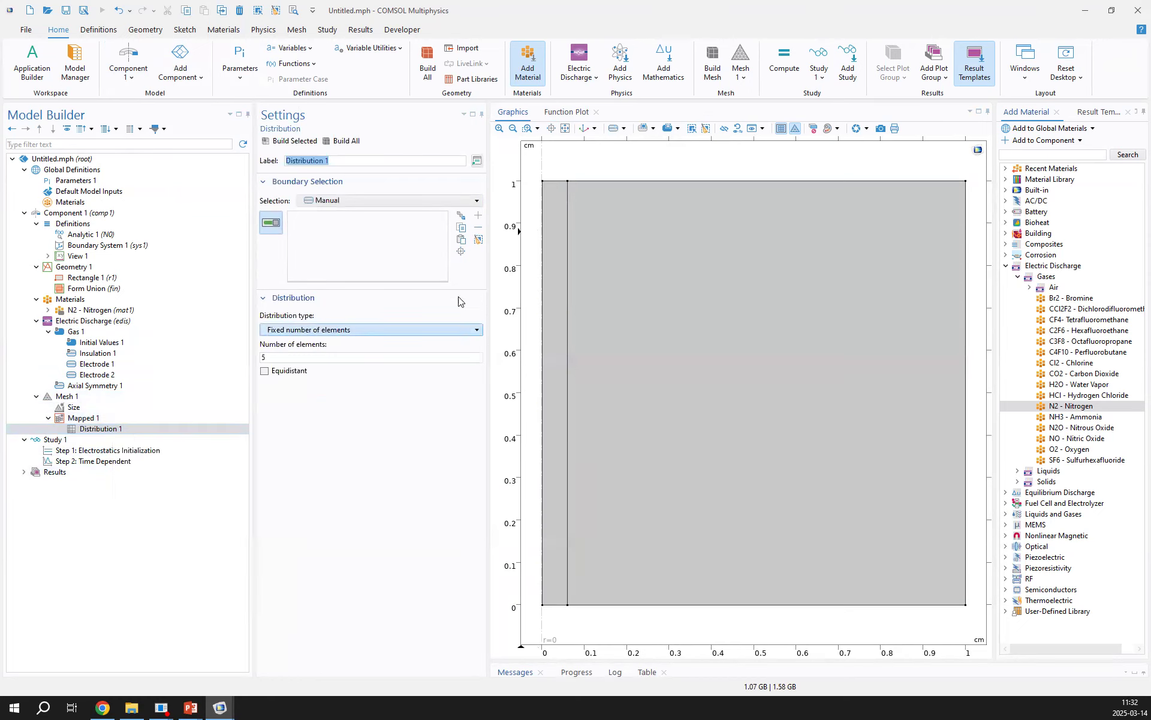
{"action": "left_click", "coordinate": [557, 605]}
Make Distribution 1 Predefined with 20 elements, an element ratio of 10 and reverse direction
{"action": "double_click", "coordinate": [282, 358]}
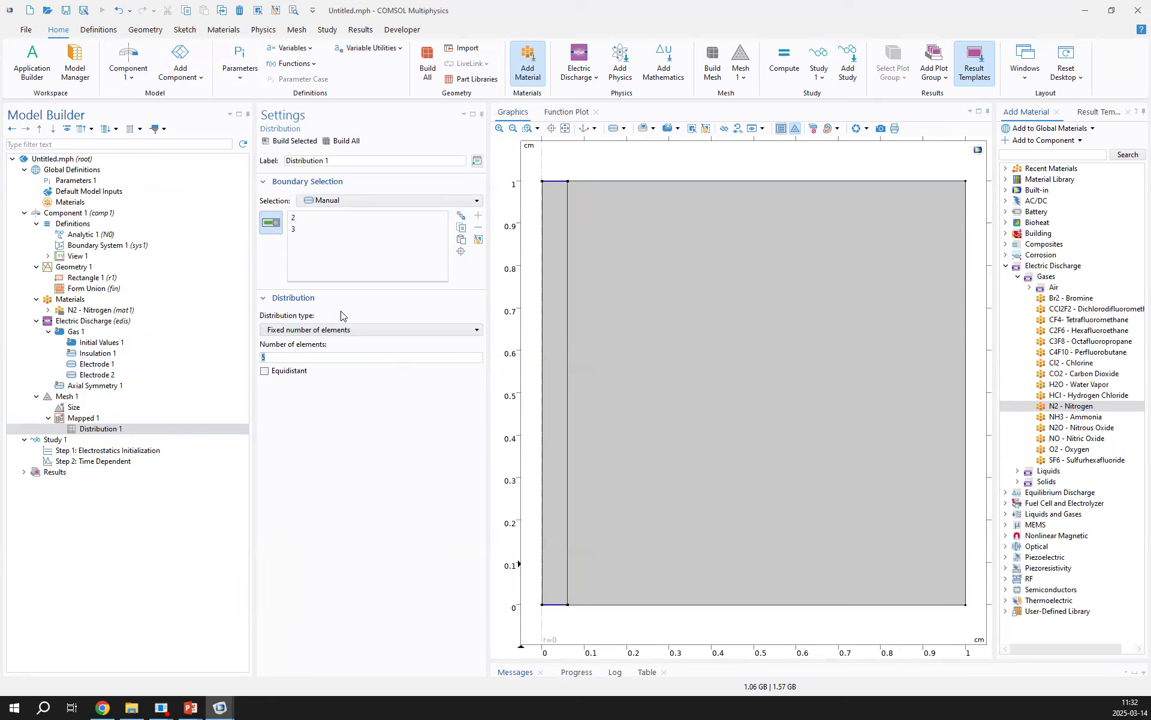
{"action": "left_click", "coordinate": [332, 329]}
{"action": "left_click", "coordinate": [306, 363]}
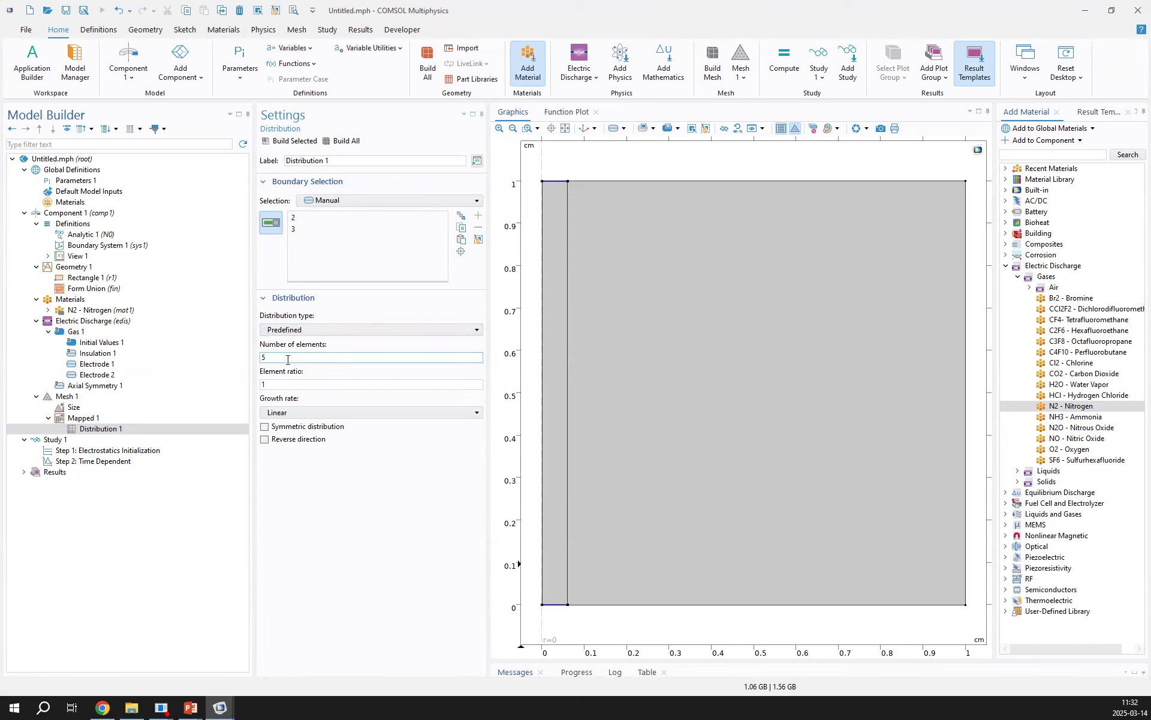
{"action": "left_click", "coordinate": [278, 385]}
{"action": "type", "text": "0"}
{"action": "left_click", "coordinate": [265, 439]}
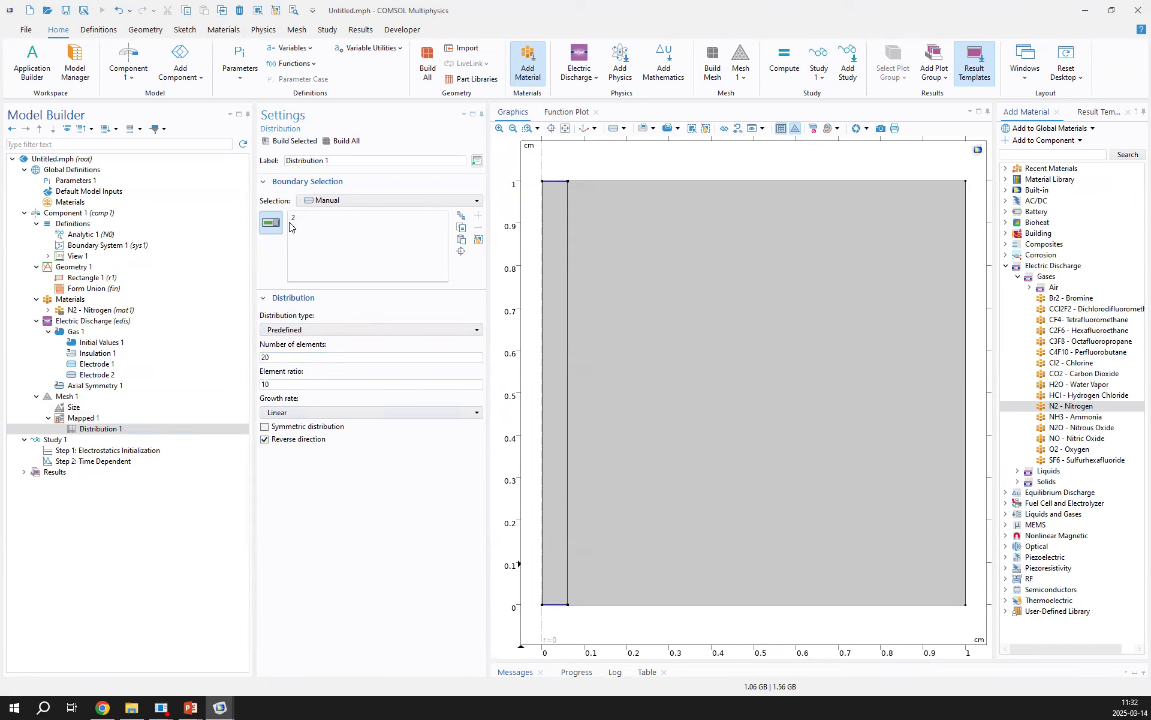
Build the mapped mesh with Distribution 1 and inspect the element grading across the narrow strip at the axis
{"action": "left_click", "coordinate": [295, 141]}
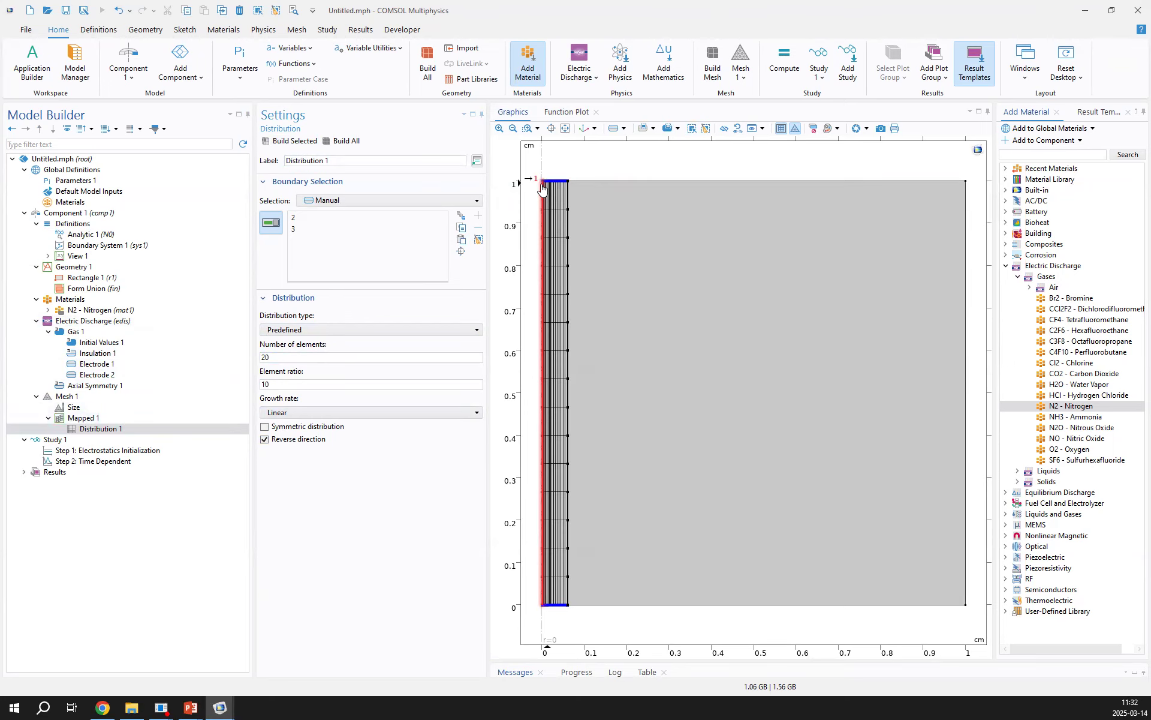
{"action": "scroll", "coordinate": [595, 182], "scroll_direction": "up", "scroll_amount": 4}
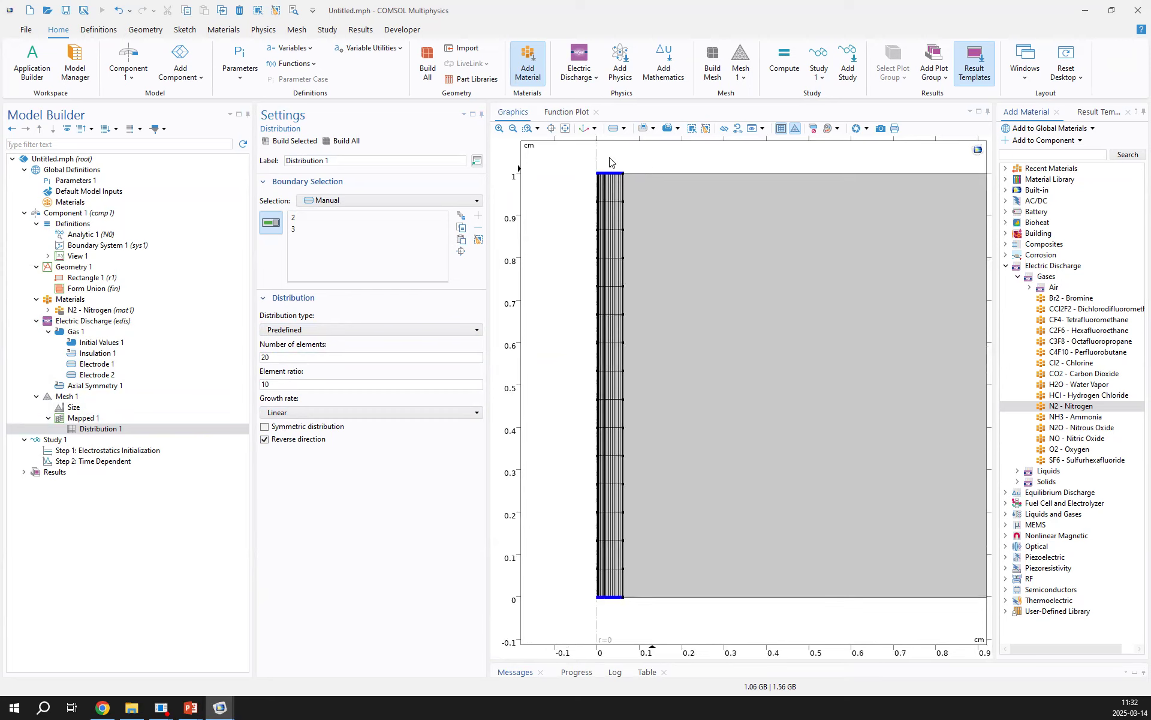
{"action": "scroll", "coordinate": [522, 183], "scroll_direction": "down", "scroll_amount": 1}
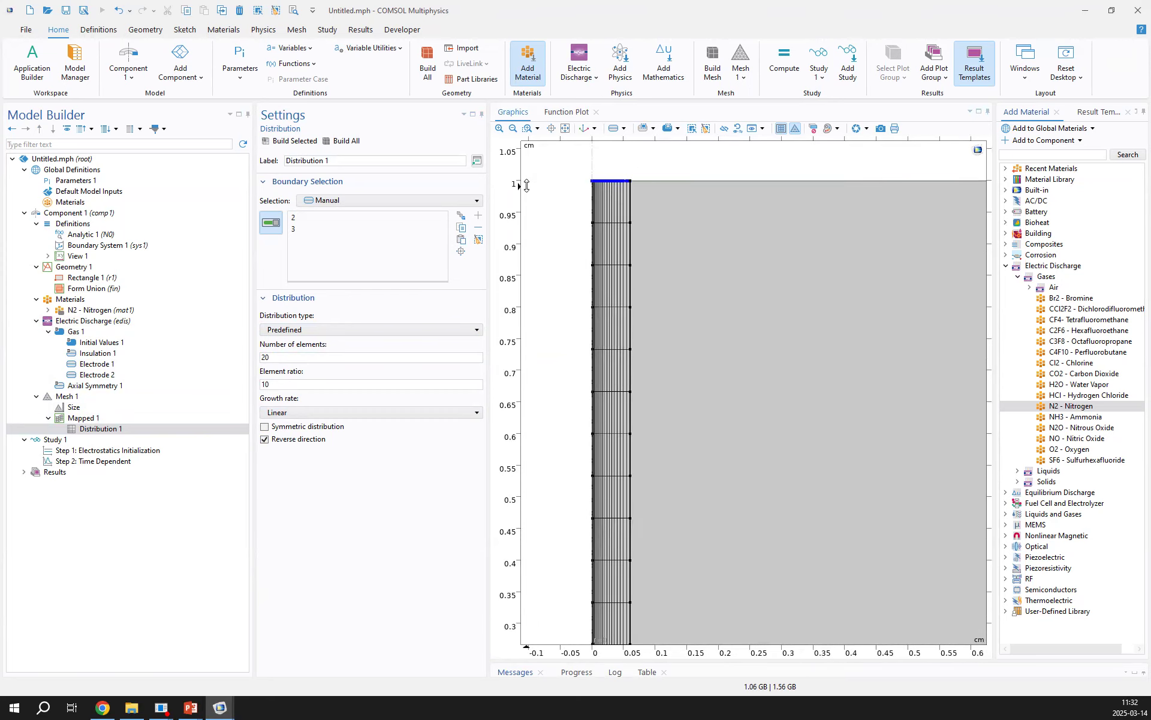
{"action": "scroll", "coordinate": [527, 186], "scroll_direction": "down", "scroll_amount": 1}
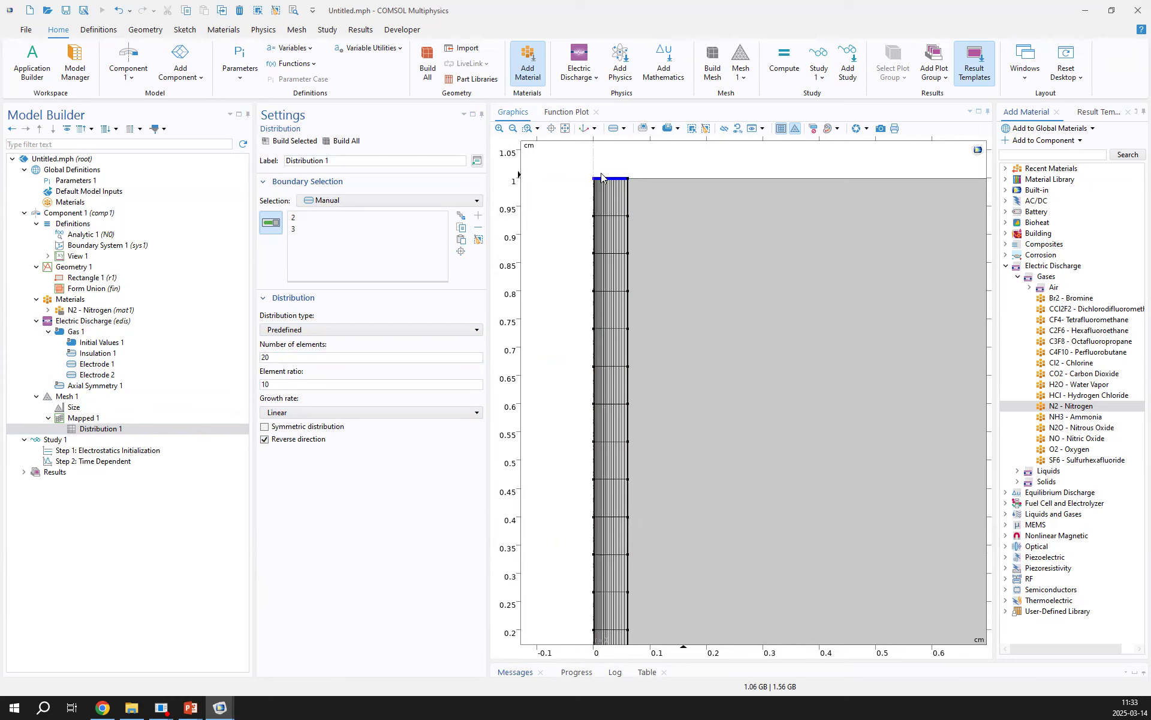
Add a second Distribution to Mapped 1 on the axis edge (boundary 1) with a fixed number of 800 elements and build it
{"action": "right_click", "coordinate": [99, 409]}
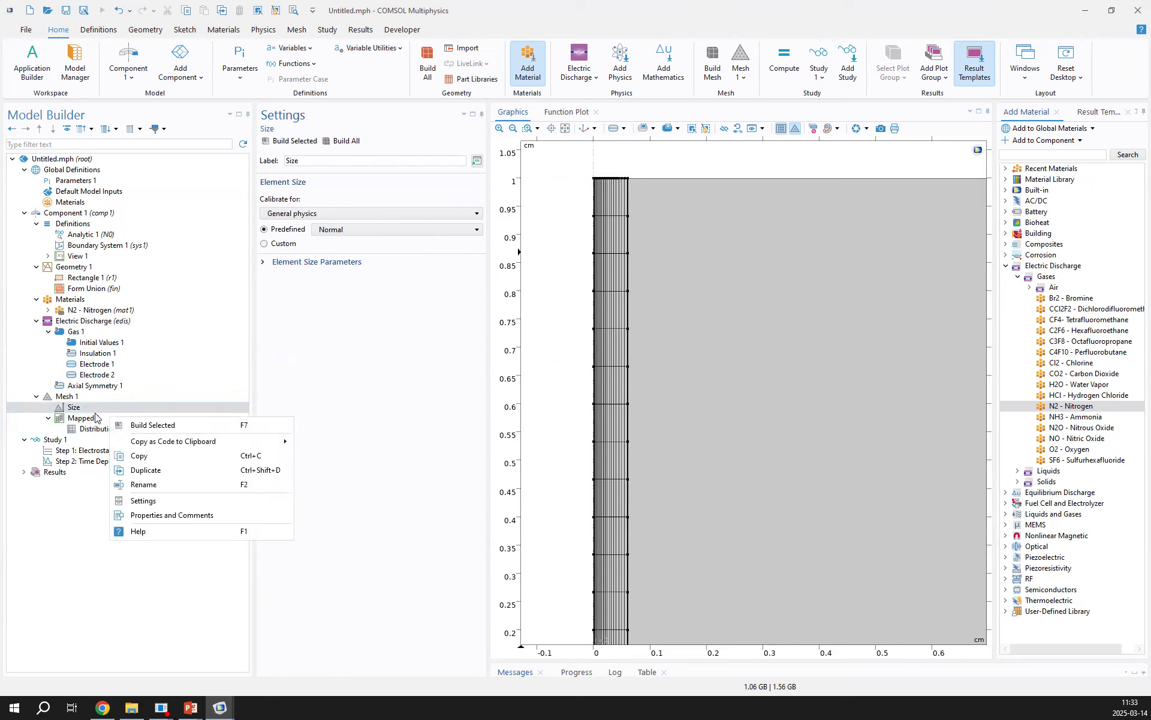
{"action": "left_click", "coordinate": [96, 418]}
{"action": "right_click", "coordinate": [96, 418]}
{"action": "left_click", "coordinate": [139, 454]}
{"action": "left_click", "coordinate": [590, 305]}
{"action": "type", "text": "800"}
{"action": "left_click", "coordinate": [288, 141]}
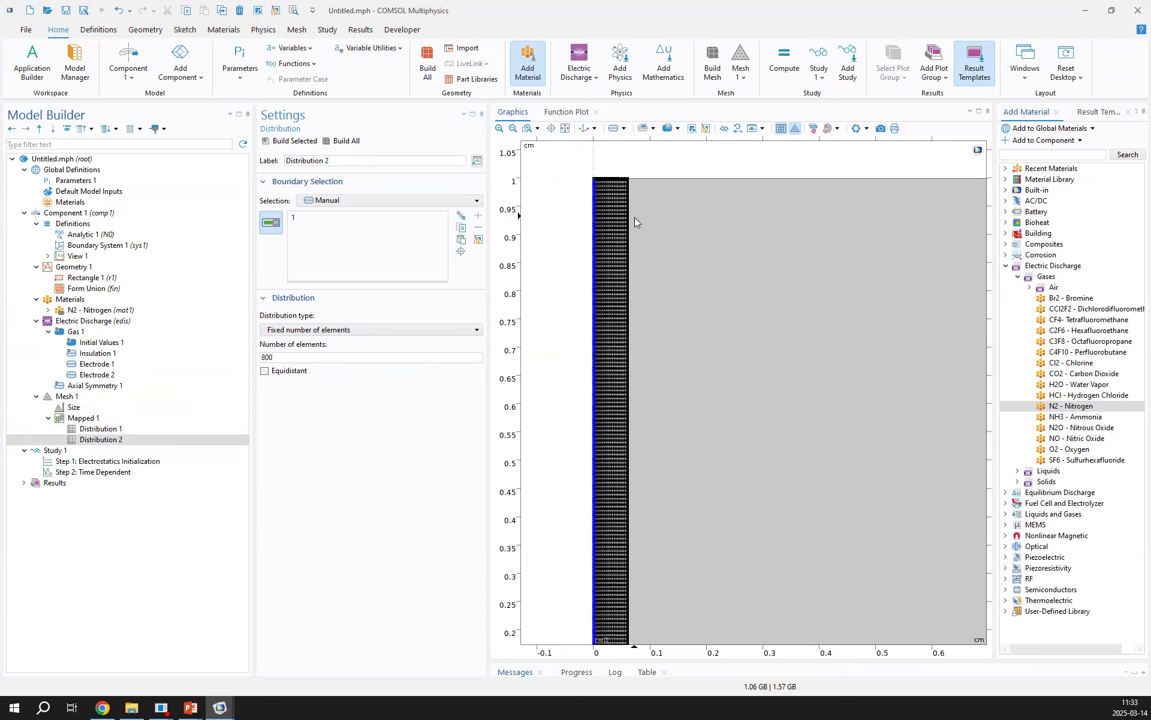
{"action": "scroll", "coordinate": [635, 217], "scroll_direction": "down", "scroll_amount": 2}
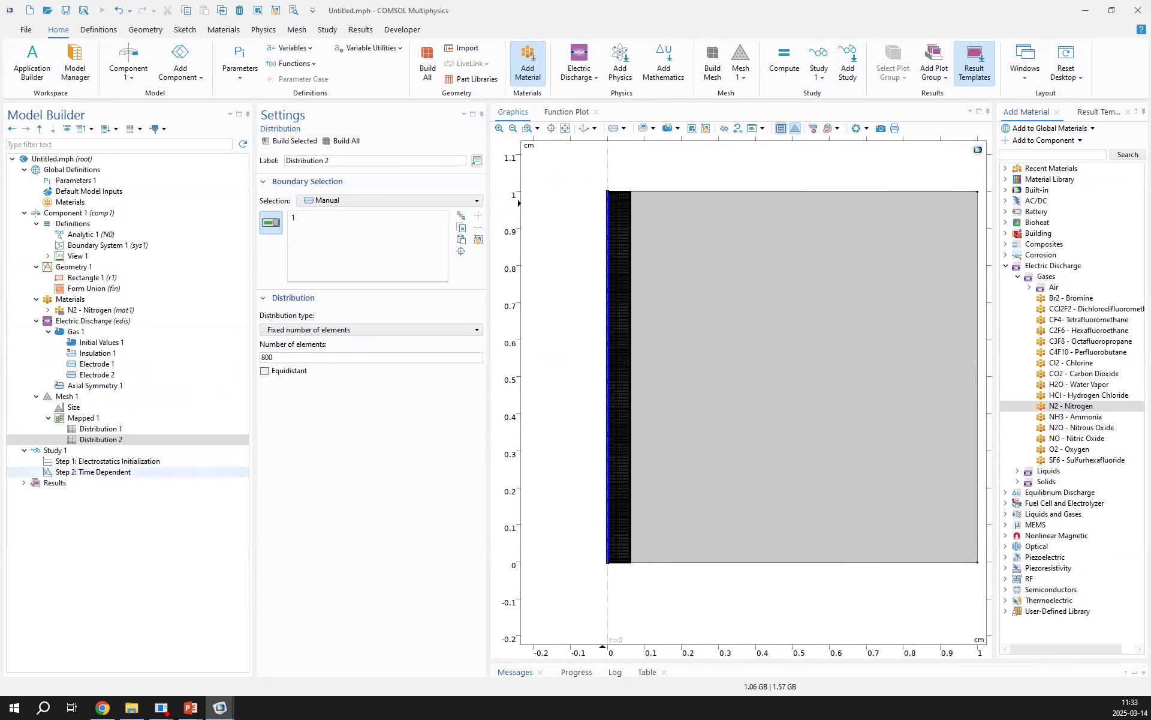
Add a Free Triangular mesh for the remaining domain and build the complete mesh
{"action": "right_click", "coordinate": [64, 396]}
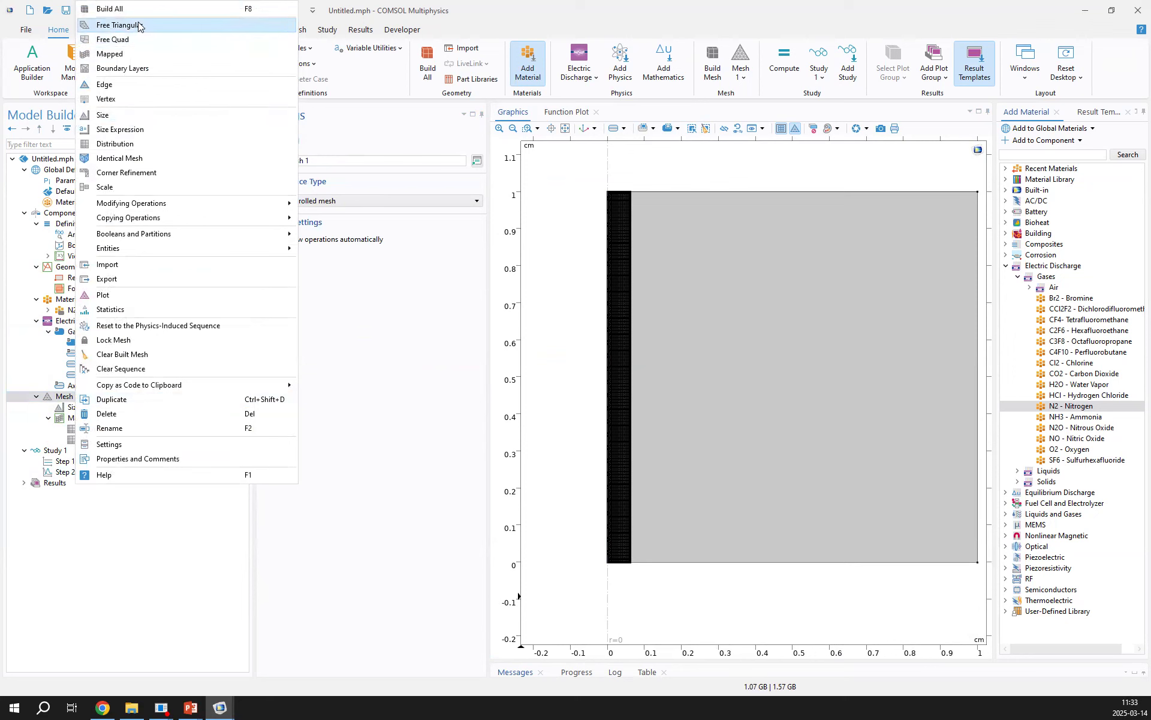
{"action": "left_click", "coordinate": [144, 27]}
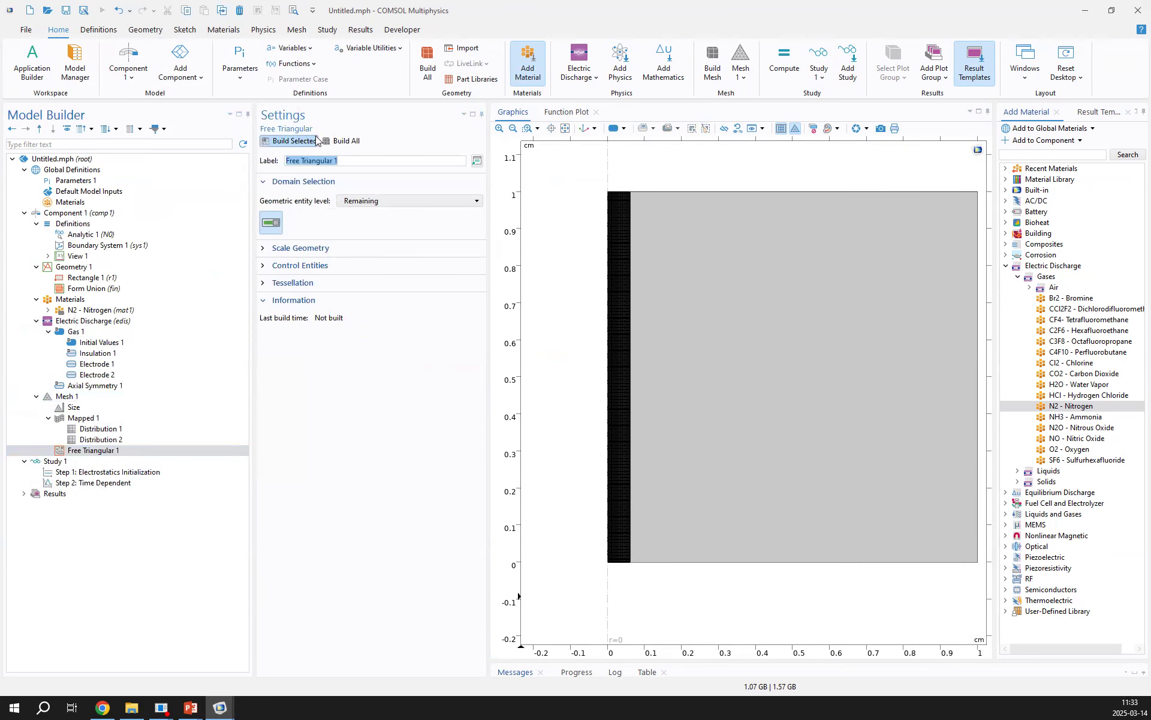
{"action": "left_click", "coordinate": [342, 141]}
{"action": "left_click", "coordinate": [60, 454]}
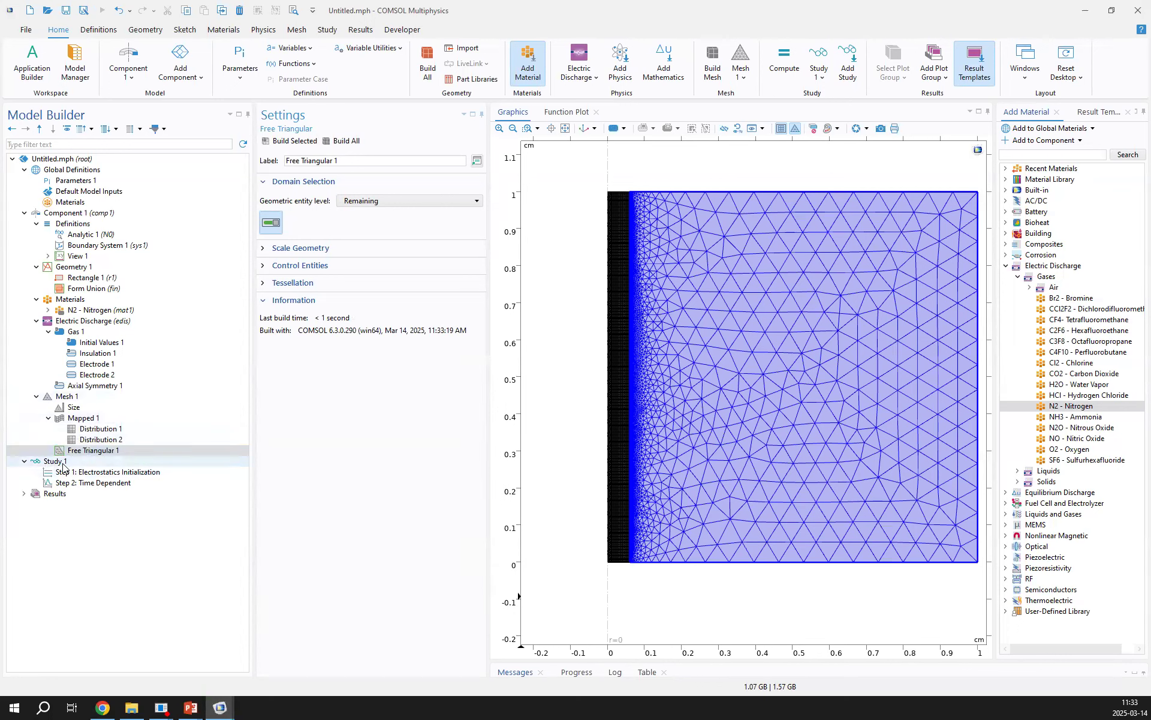
Set the Time Dependent step's time unit to ns and its output times to range(0,0.5,2.5)
{"action": "left_click", "coordinate": [90, 482]}
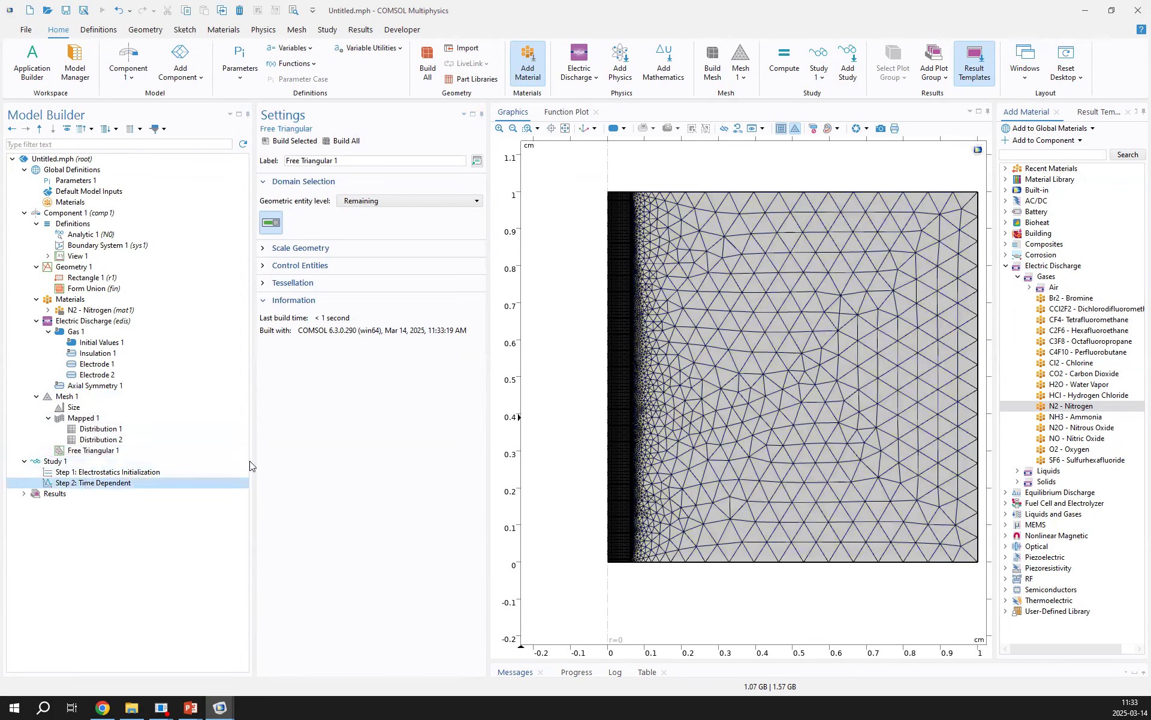
{"action": "left_click", "coordinate": [334, 201]}
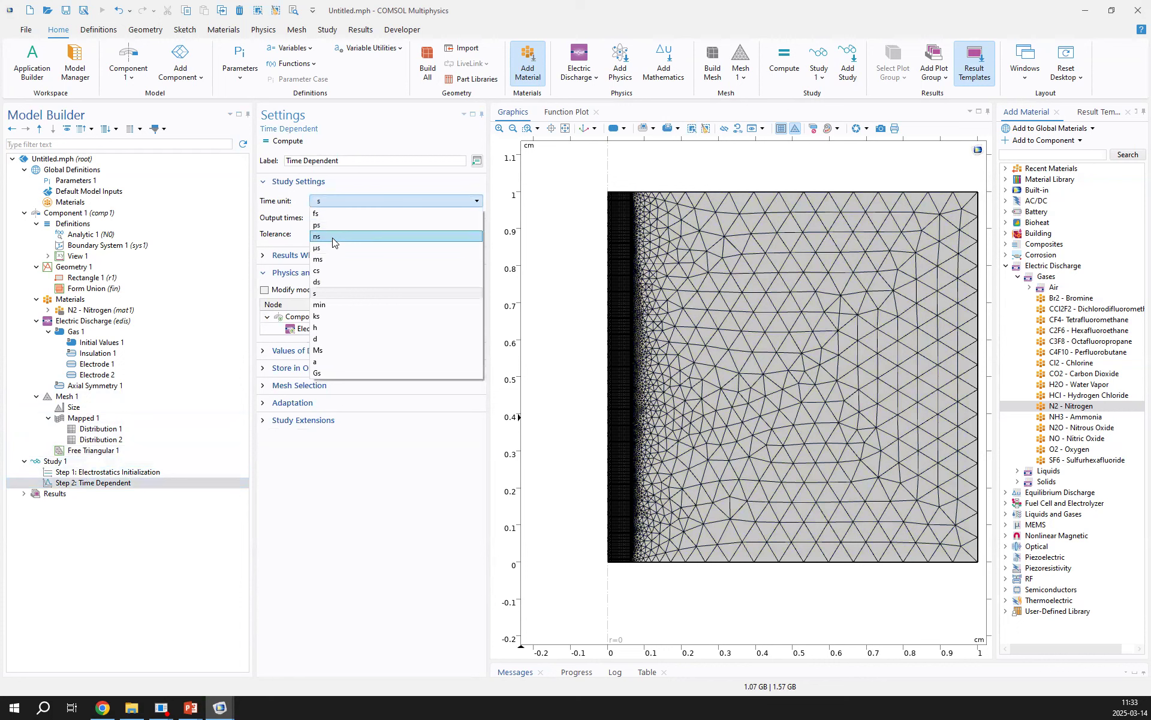
{"action": "left_click", "coordinate": [333, 237]}
{"action": "left_click", "coordinate": [478, 217]}
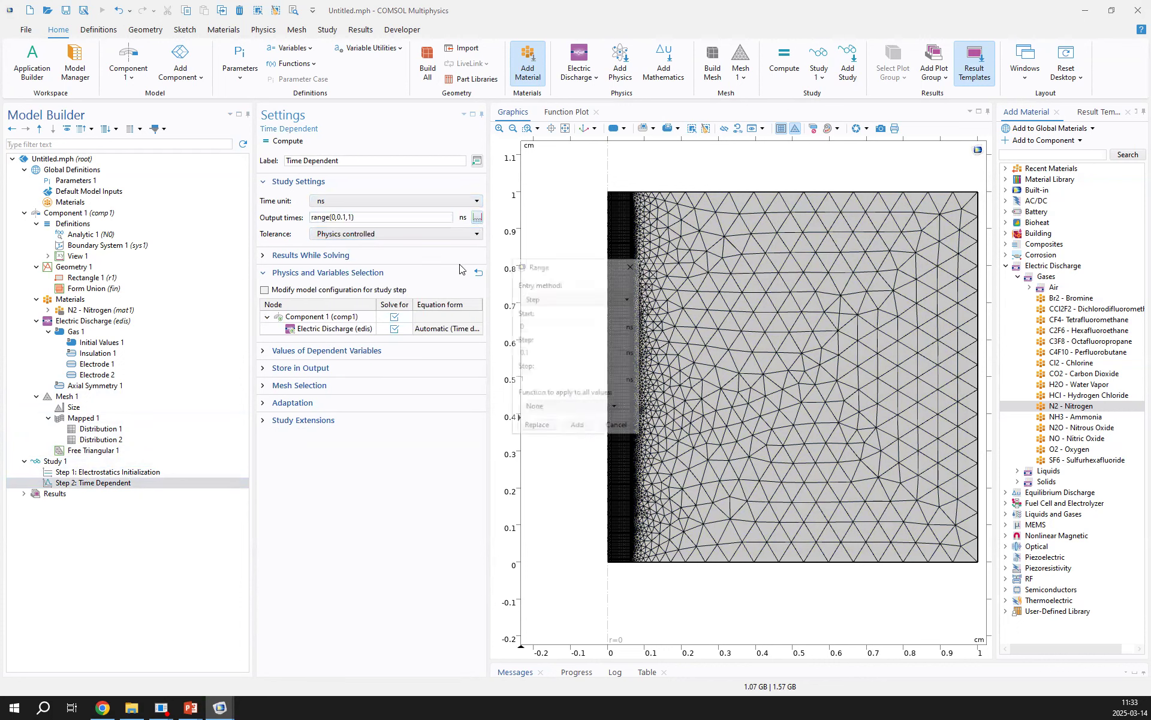
{"action": "left_click", "coordinate": [529, 353]}
{"action": "type", "text": "5"}
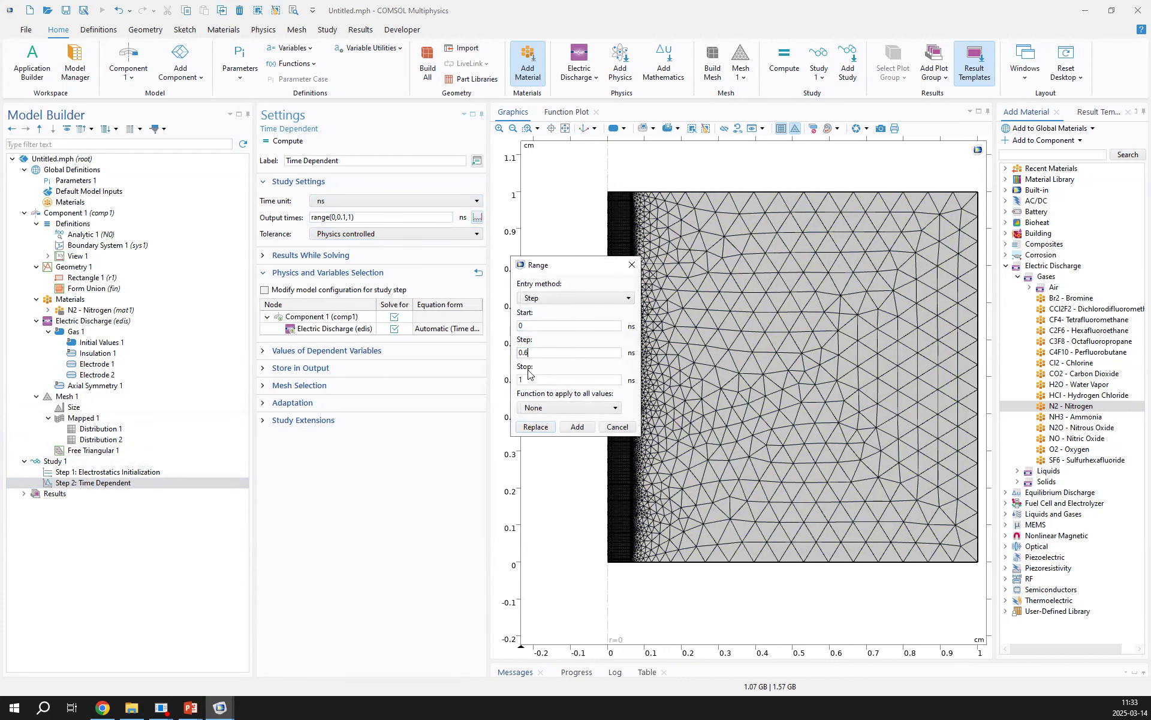
{"action": "double_click", "coordinate": [521, 379]}
{"action": "type", "text": "2.5"}
{"action": "left_click", "coordinate": [535, 427]}
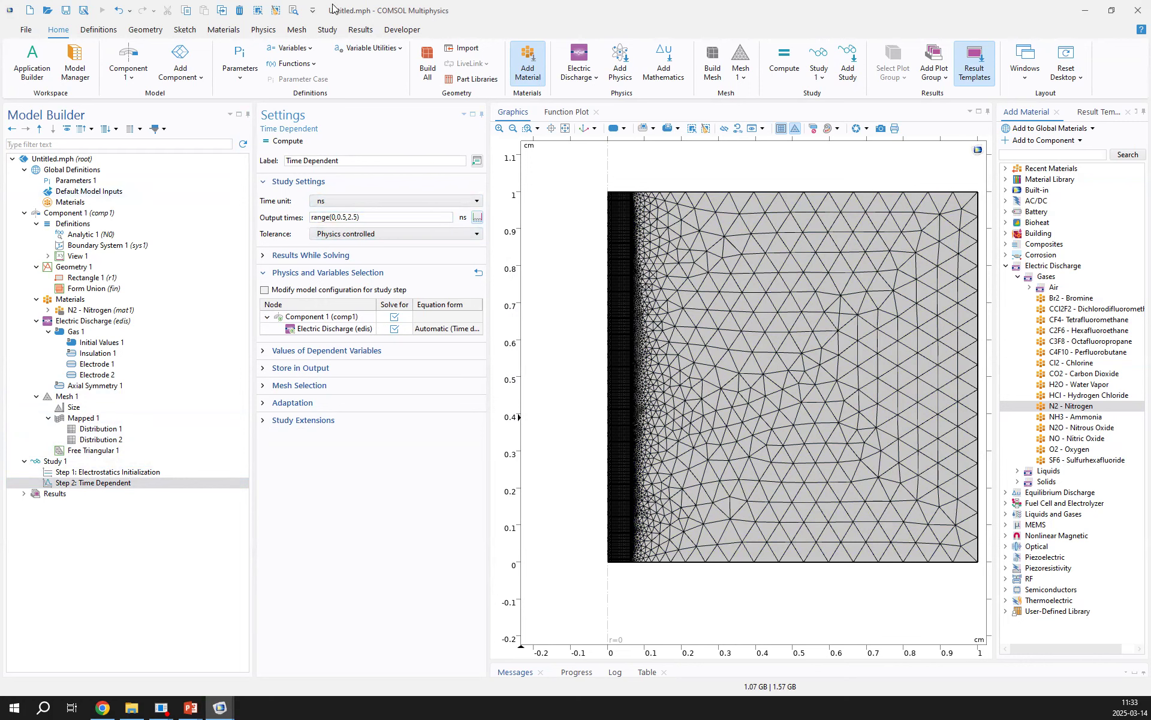
Show the default plots of Study 1 and delete 3D Plot Group 2 from the results
{"action": "right_click", "coordinate": [82, 462]}
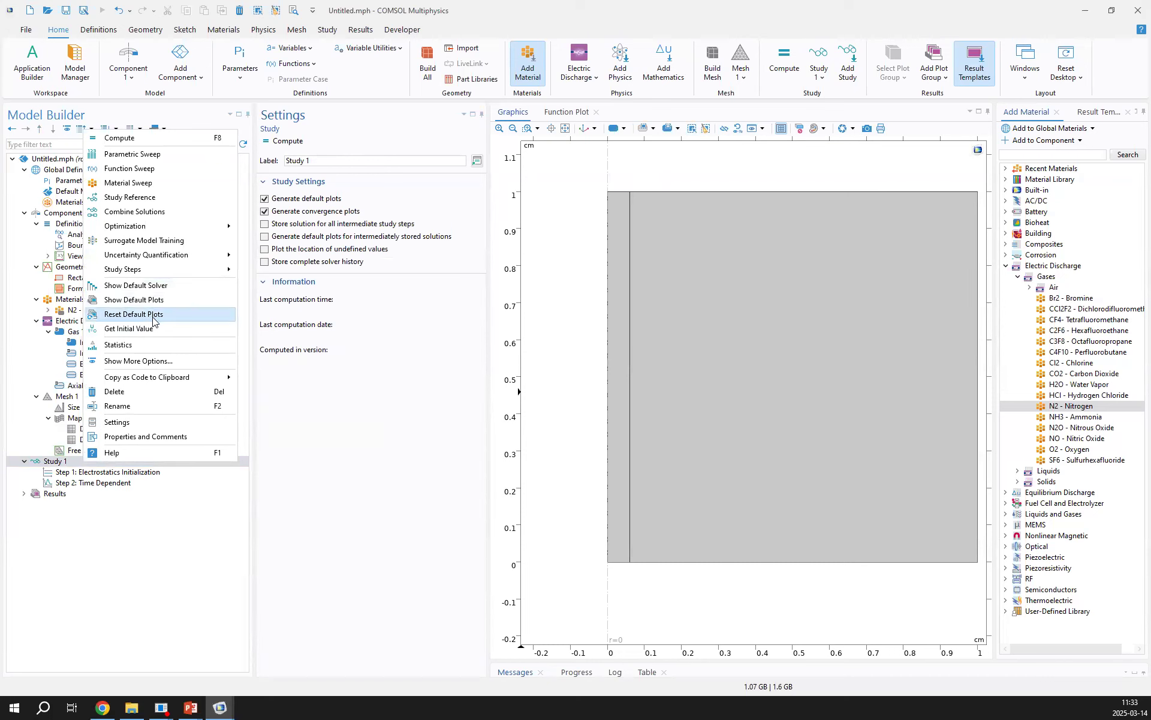
{"action": "left_click", "coordinate": [133, 300]}
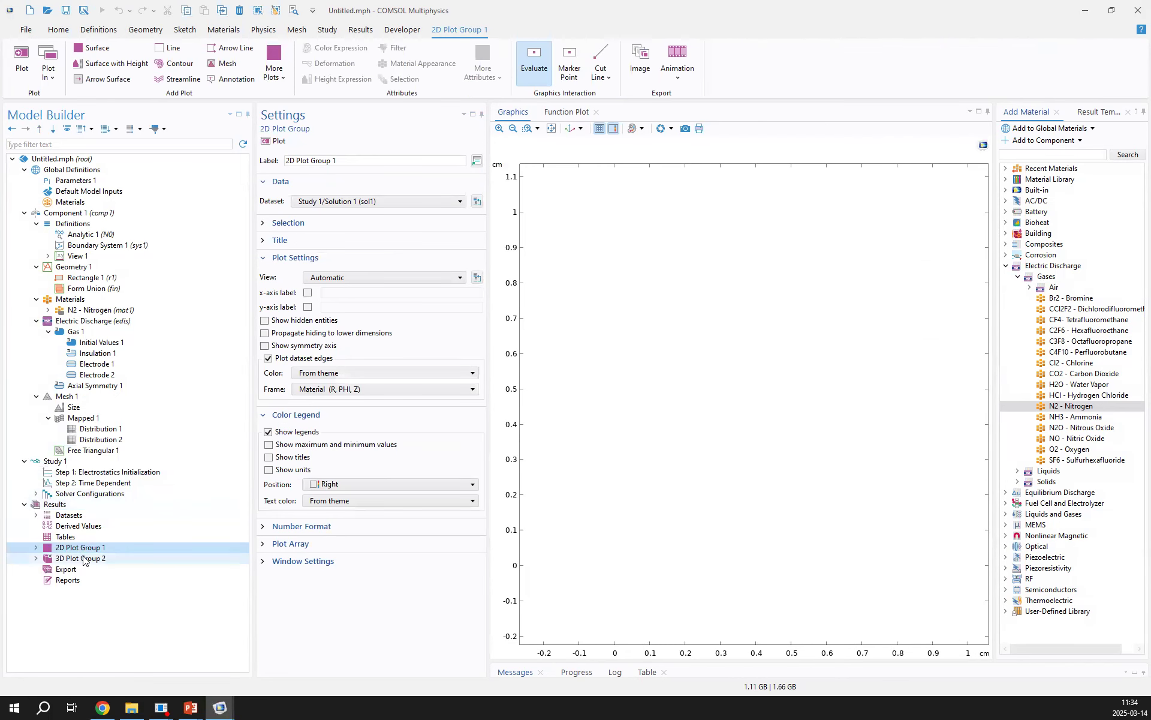
{"action": "left_click", "coordinate": [84, 558]}
{"action": "key", "text": "Delete"}
{"action": "key", "text": "Return"}
Delete the Revolution 2D 1 dataset from the results
{"action": "double_click", "coordinate": [68, 515]}
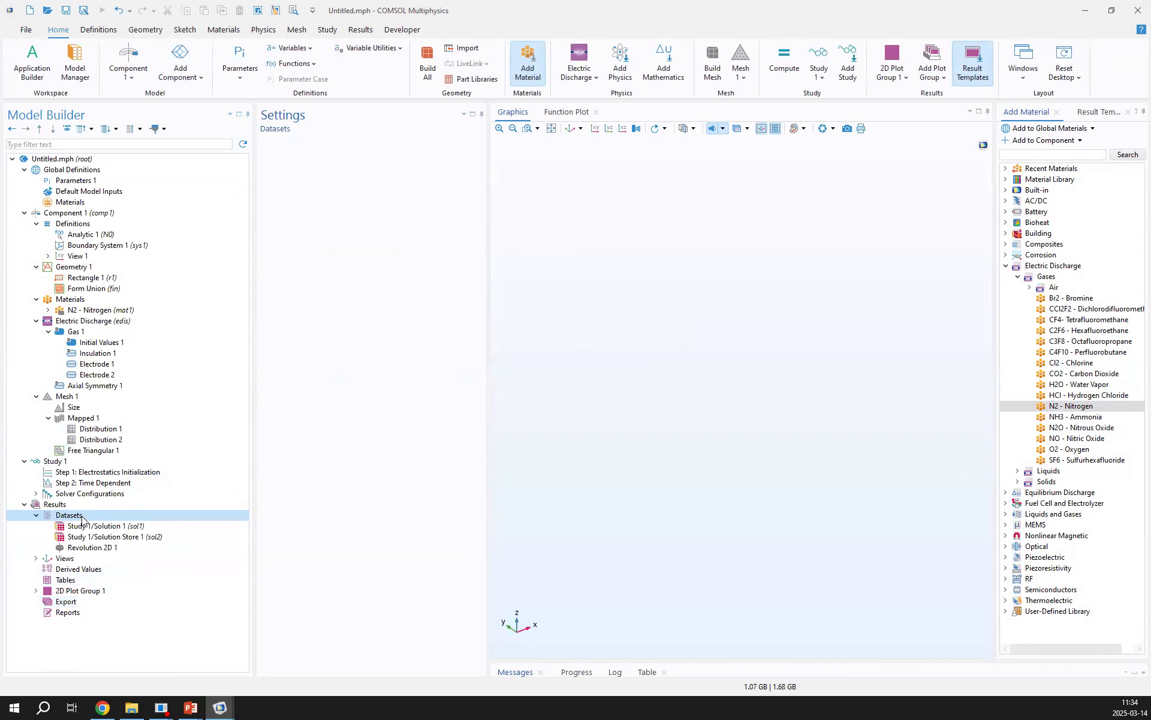
{"action": "left_click", "coordinate": [93, 547]}
{"action": "key", "text": "Delete"}
{"action": "key", "text": "Return"}
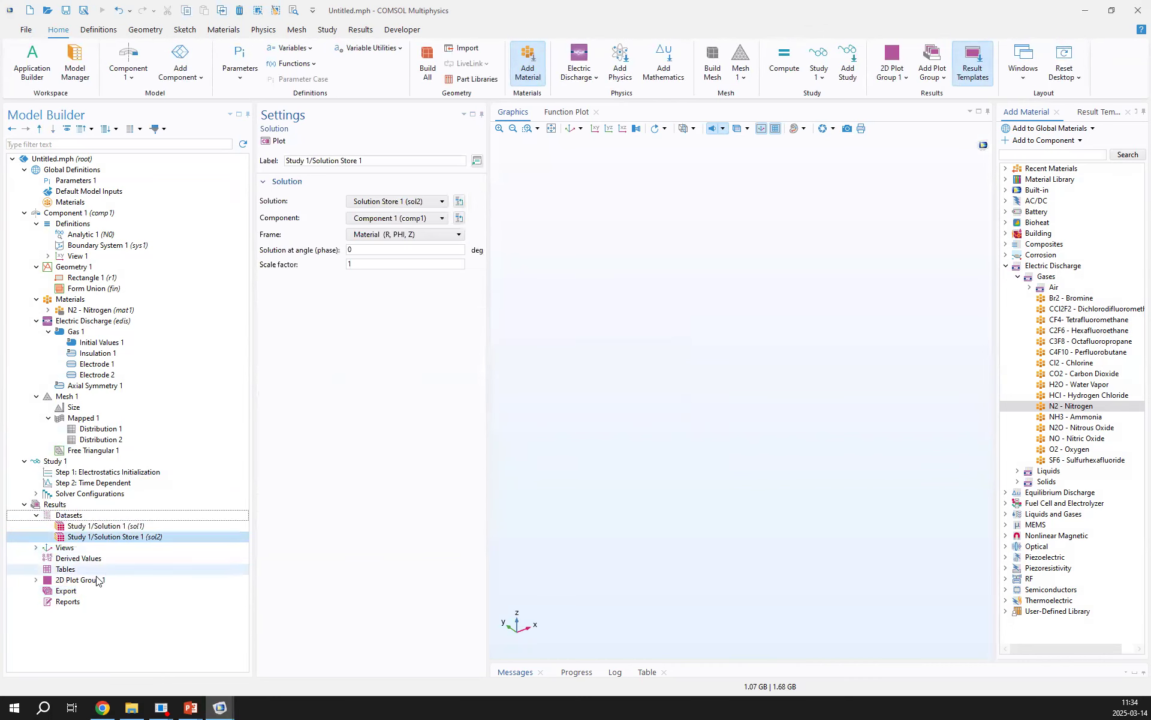
Set the expression of Surface 1 in 2D Plot Group 1 to the electron density, edis.n_e
{"action": "left_click", "coordinate": [91, 579]}
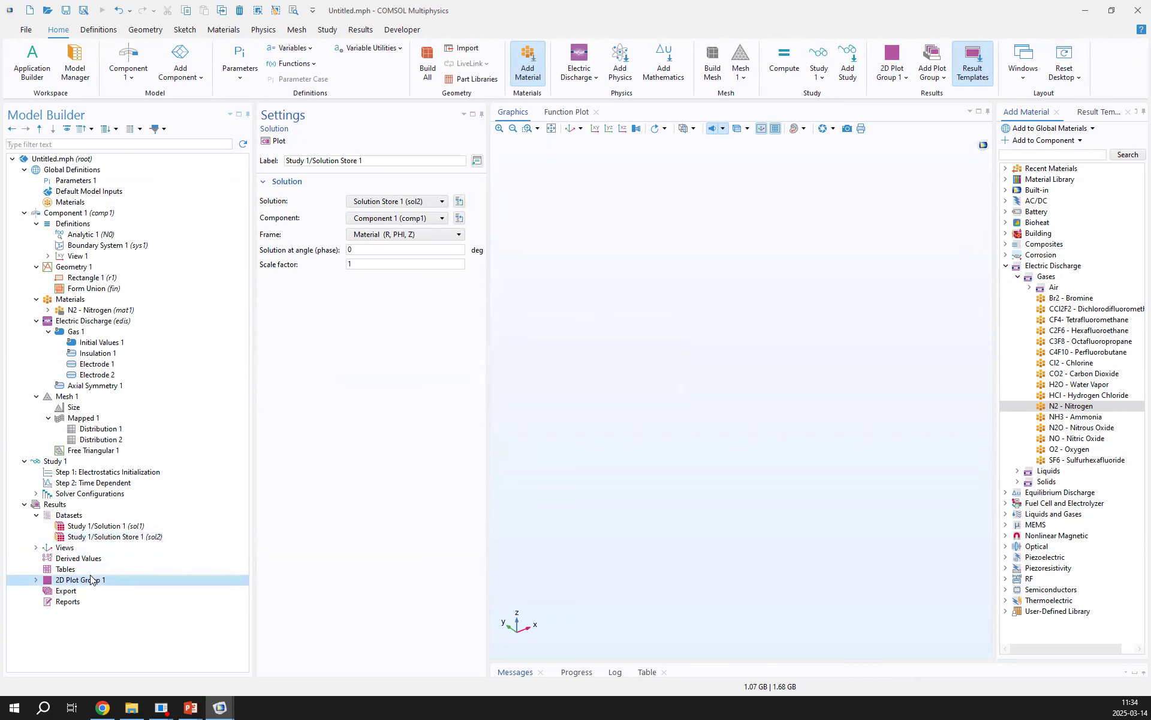
{"action": "double_click", "coordinate": [108, 580]}
{"action": "left_click", "coordinate": [108, 591]}
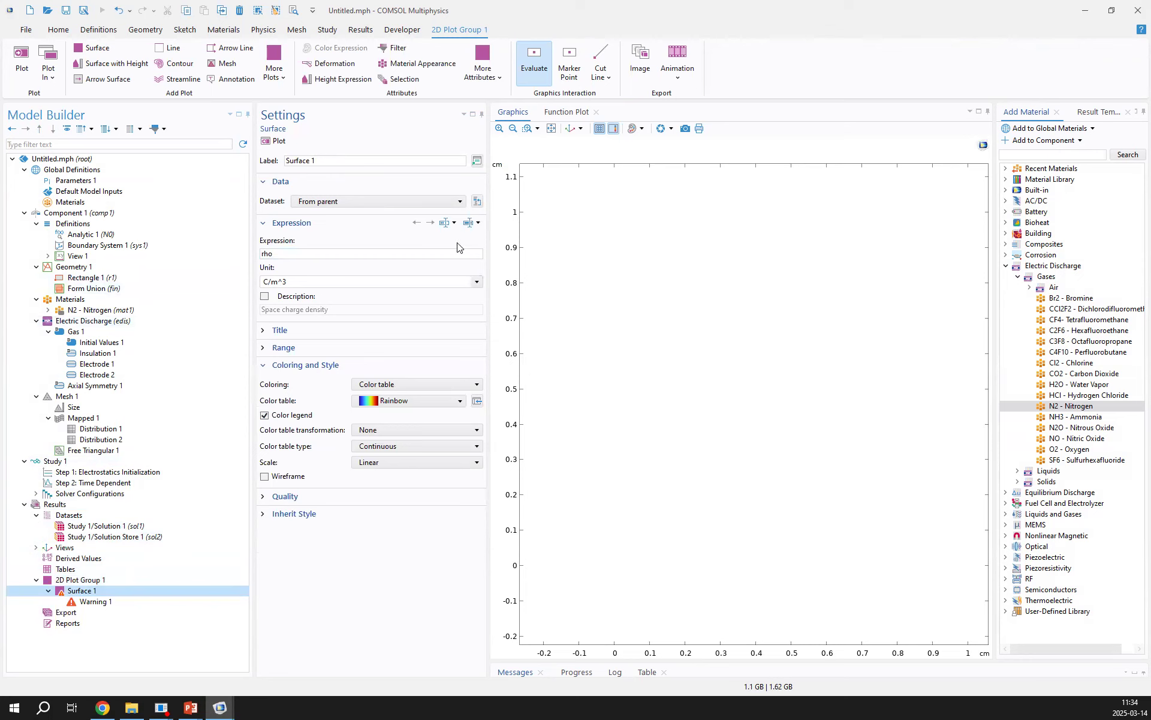
{"action": "left_click", "coordinate": [472, 223]}
{"action": "left_click", "coordinate": [494, 372]}
{"action": "scroll", "coordinate": [501, 376], "scroll_direction": "down", "scroll_amount": 3}
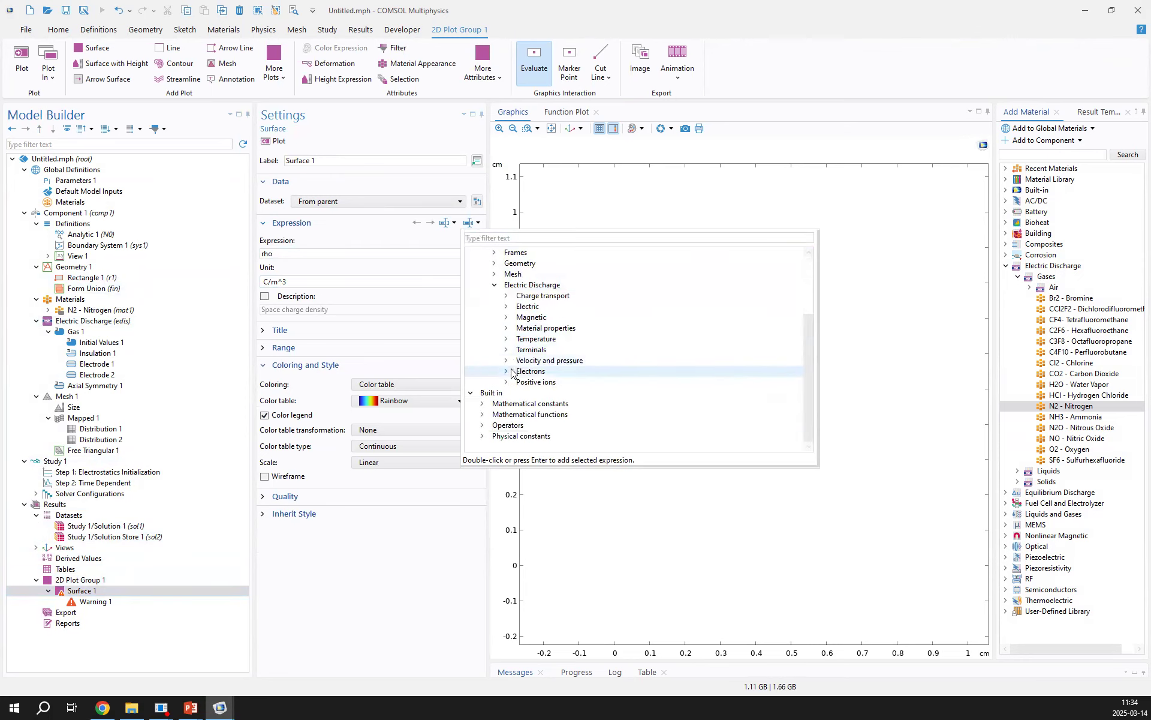
{"action": "left_click", "coordinate": [507, 372]}
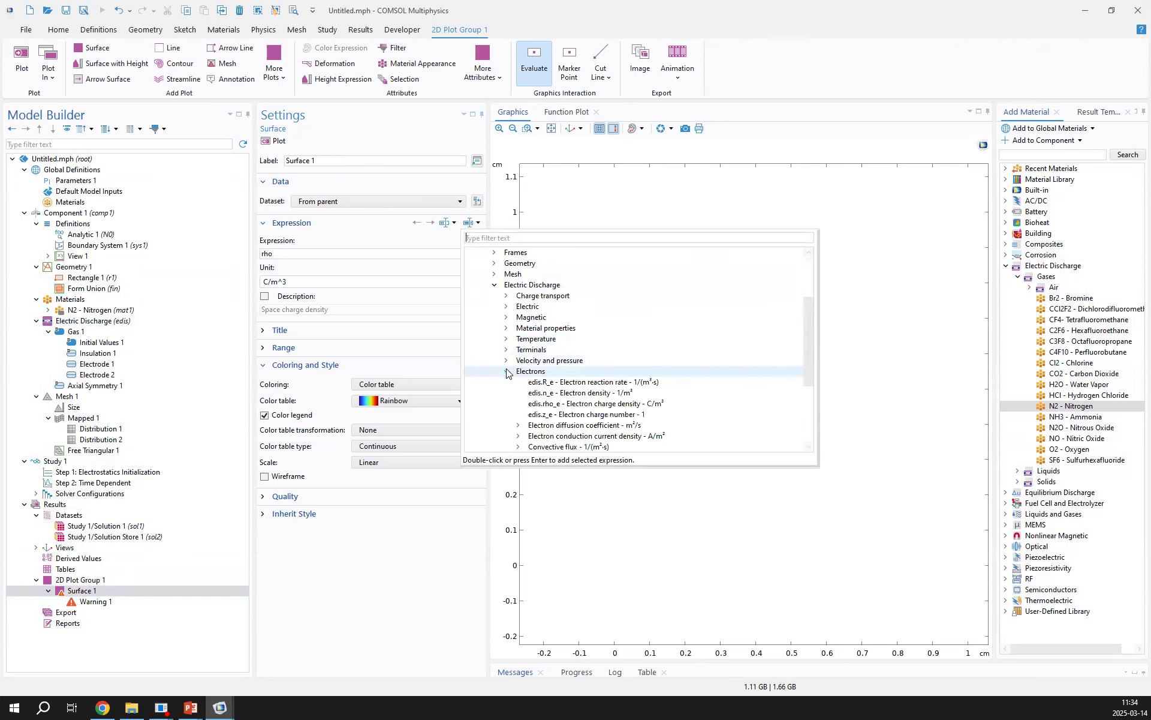
{"action": "double_click", "coordinate": [592, 393]}
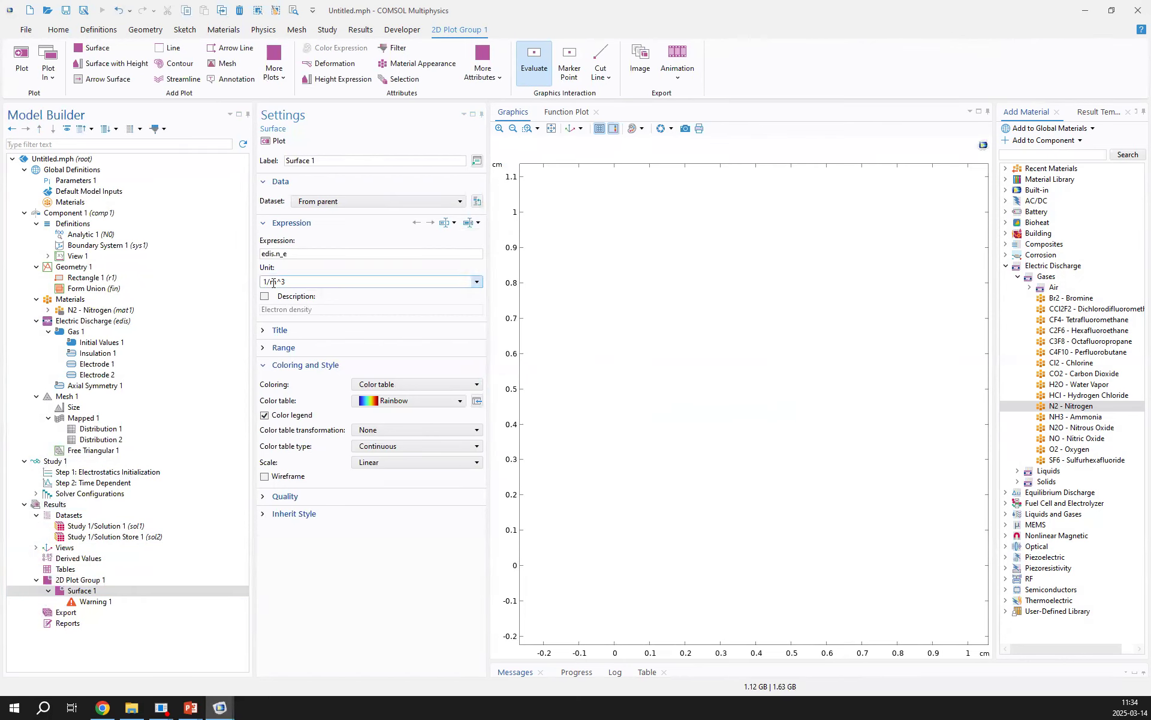
Give Surface 1 the Prism color table and a logarithmic scale
{"action": "left_click", "coordinate": [399, 402]}
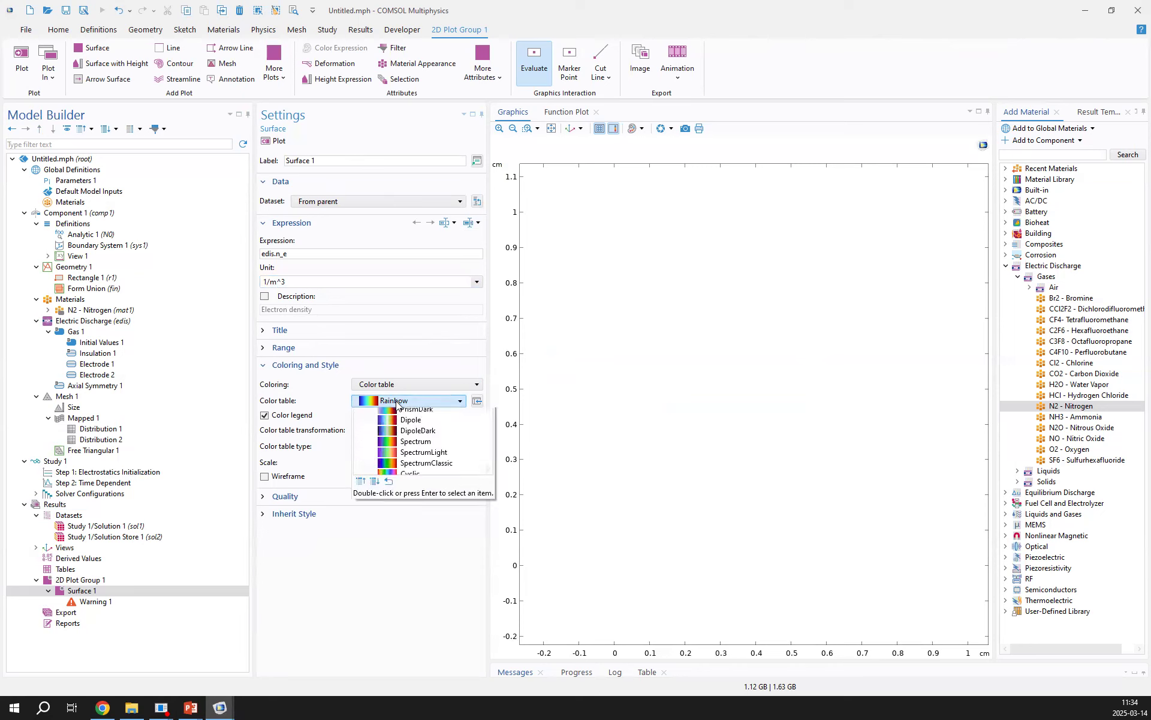
{"action": "double_click", "coordinate": [418, 438]}
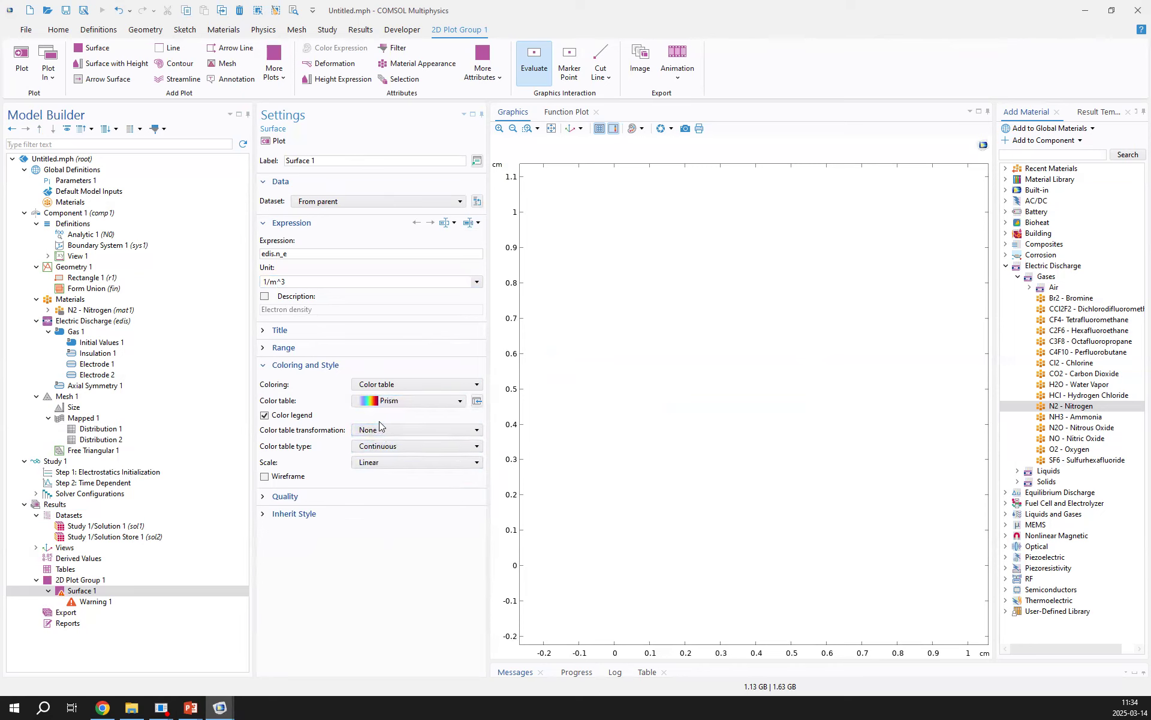
{"action": "left_click", "coordinate": [392, 462]}
{"action": "left_click", "coordinate": [396, 496]}
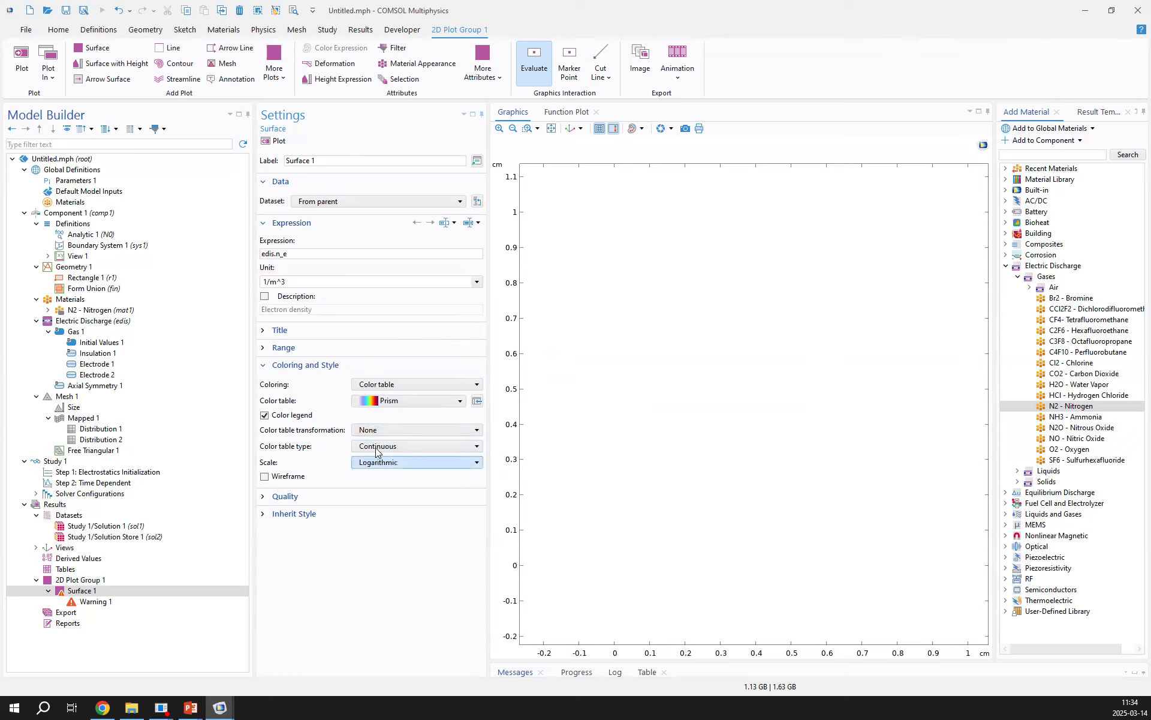
Rename 2D Plot Group 1 as Electron Density
{"action": "left_click", "coordinate": [107, 580]}
{"action": "left_click_drag", "start_coordinate": [342, 158], "coordinate": [252, 163]}
{"action": "type", "text": "Electron Density"}
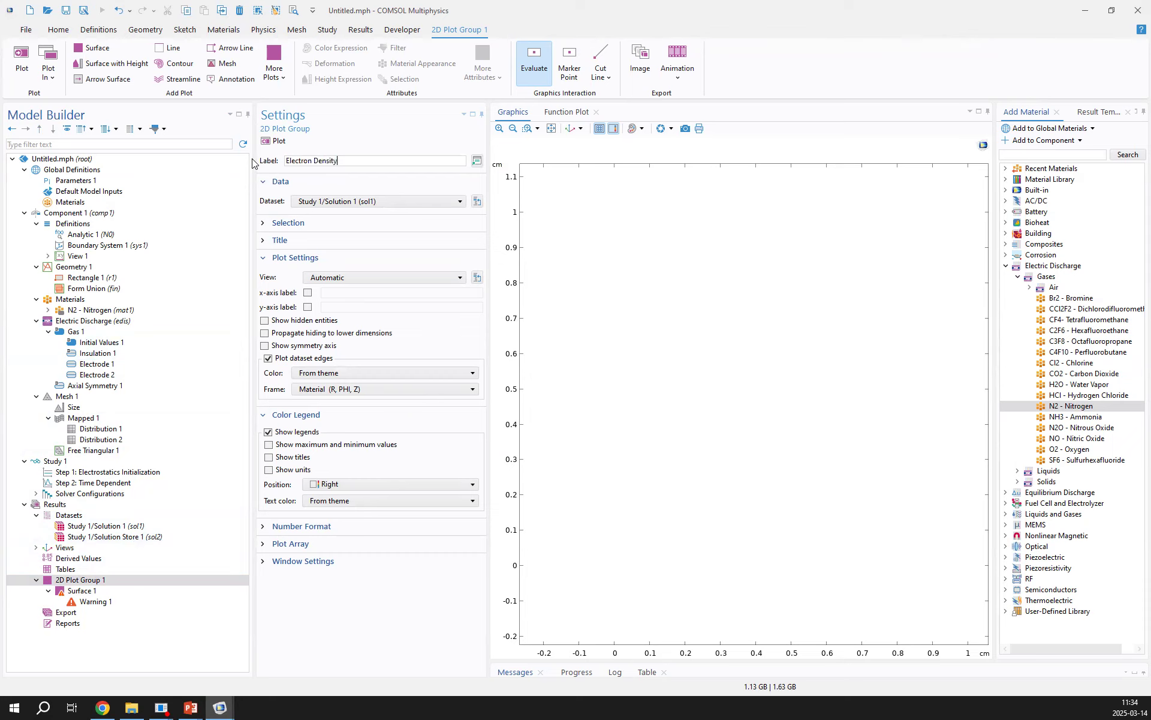
Add the Electric Discharge 2D Plot Group result template for Study 1/Solution 1 and label it Electric Charge Density
{"action": "left_click", "coordinate": [1099, 111]}
{"action": "left_click", "coordinate": [1060, 169]}
{"action": "double_click", "coordinate": [1061, 169]}
{"action": "double_click", "coordinate": [1060, 180]}
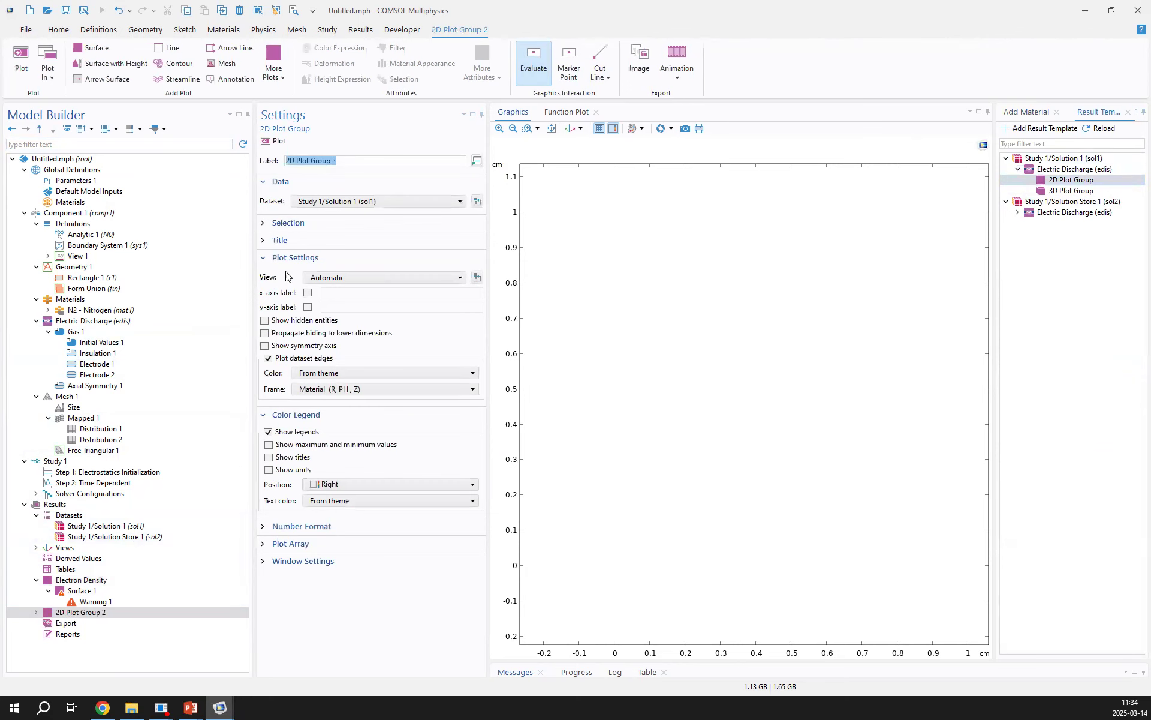
{"action": "type", "text": "Electric Charge Density"}
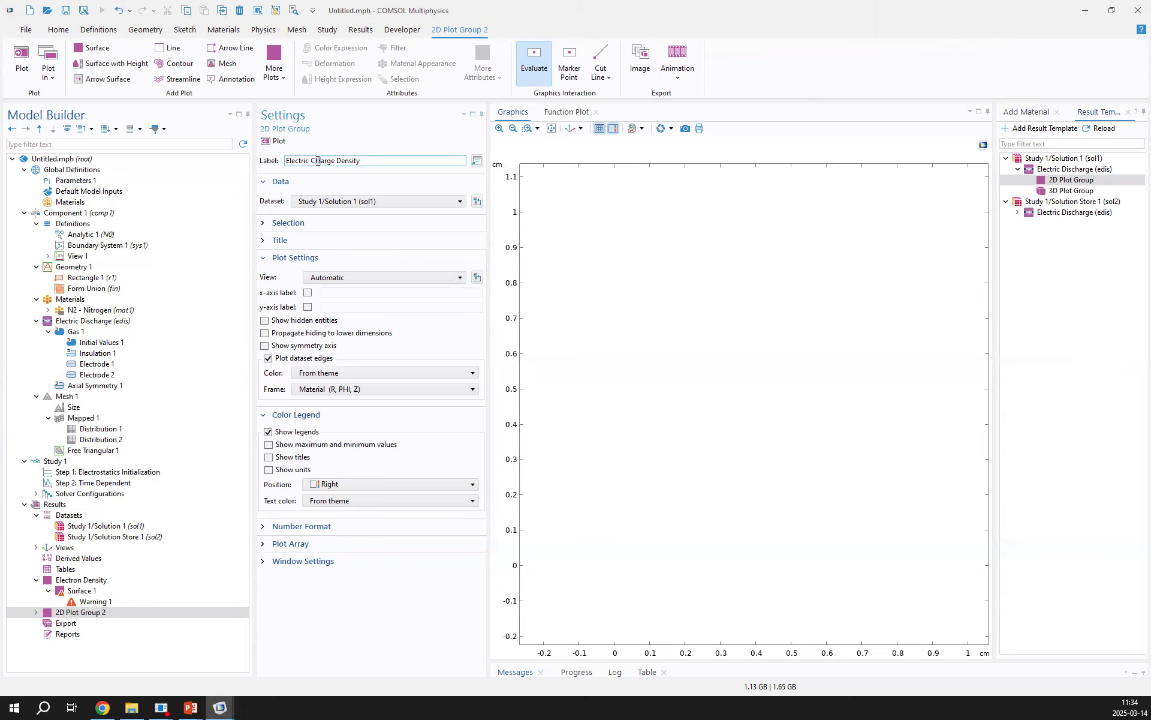
{"action": "double_click", "coordinate": [91, 613]}
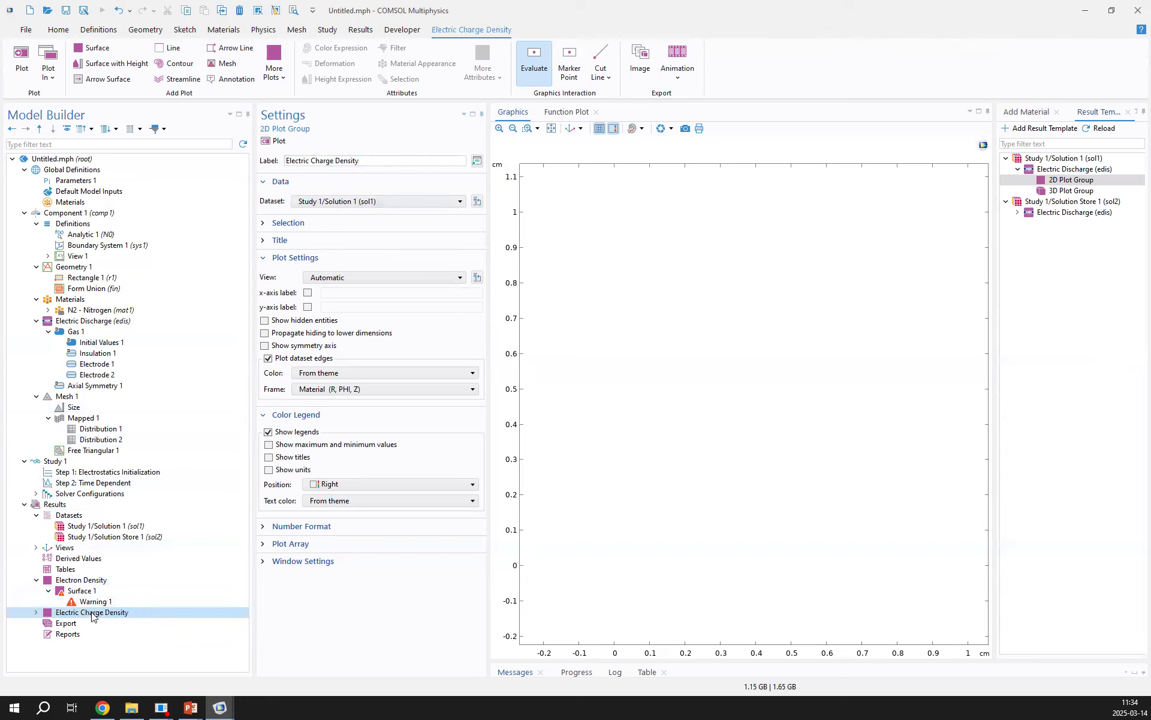
Set the Time-Dependent Solver 1 maximum step constraint to Constant with a maximum step of 0.01 ns
{"action": "double_click", "coordinate": [91, 494]}
{"action": "double_click", "coordinate": [98, 504]}
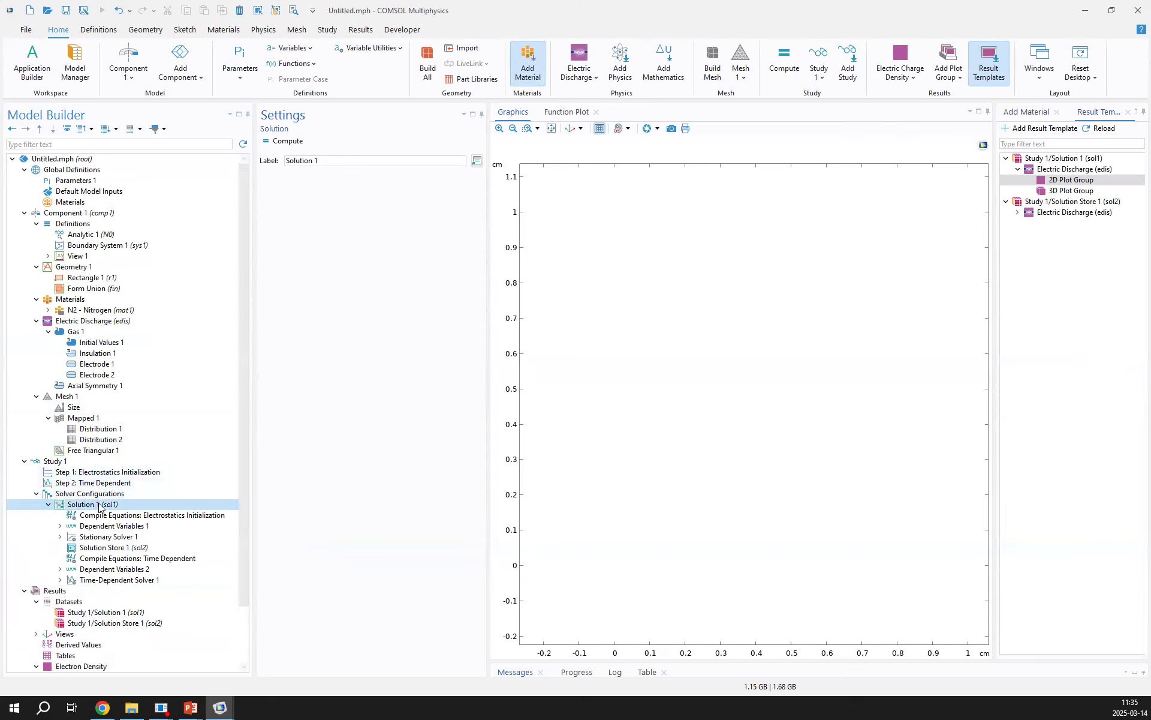
{"action": "right_click", "coordinate": [72, 461]}
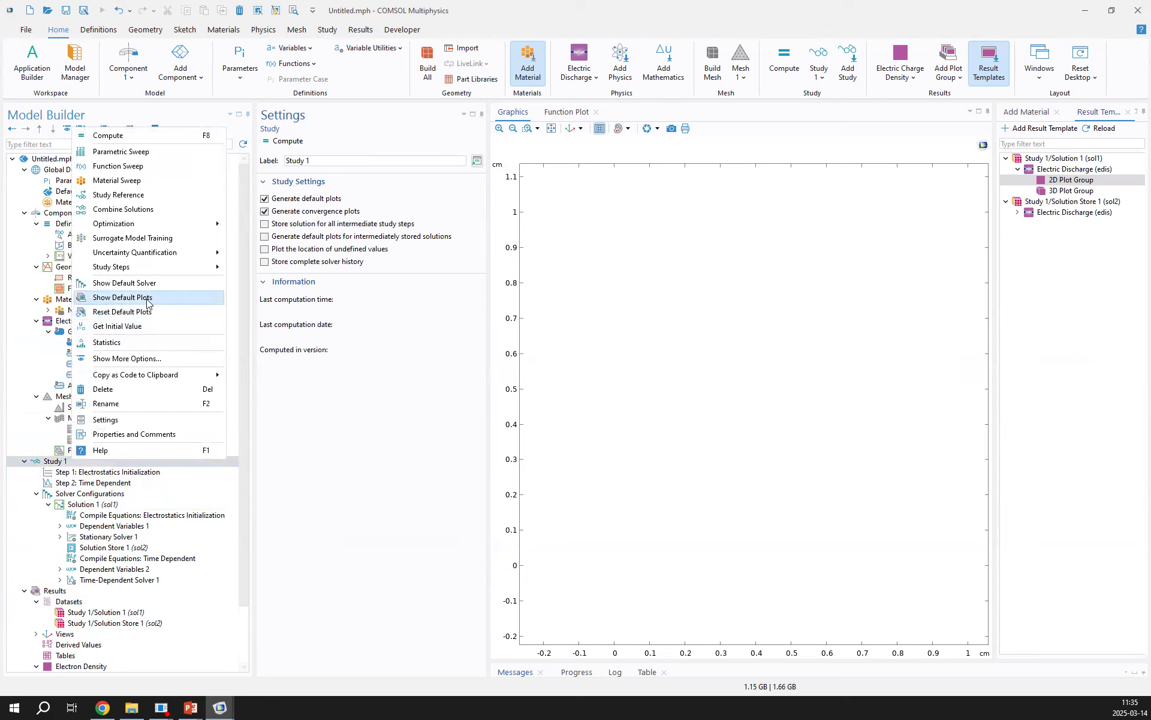
{"action": "double_click", "coordinate": [96, 580]}
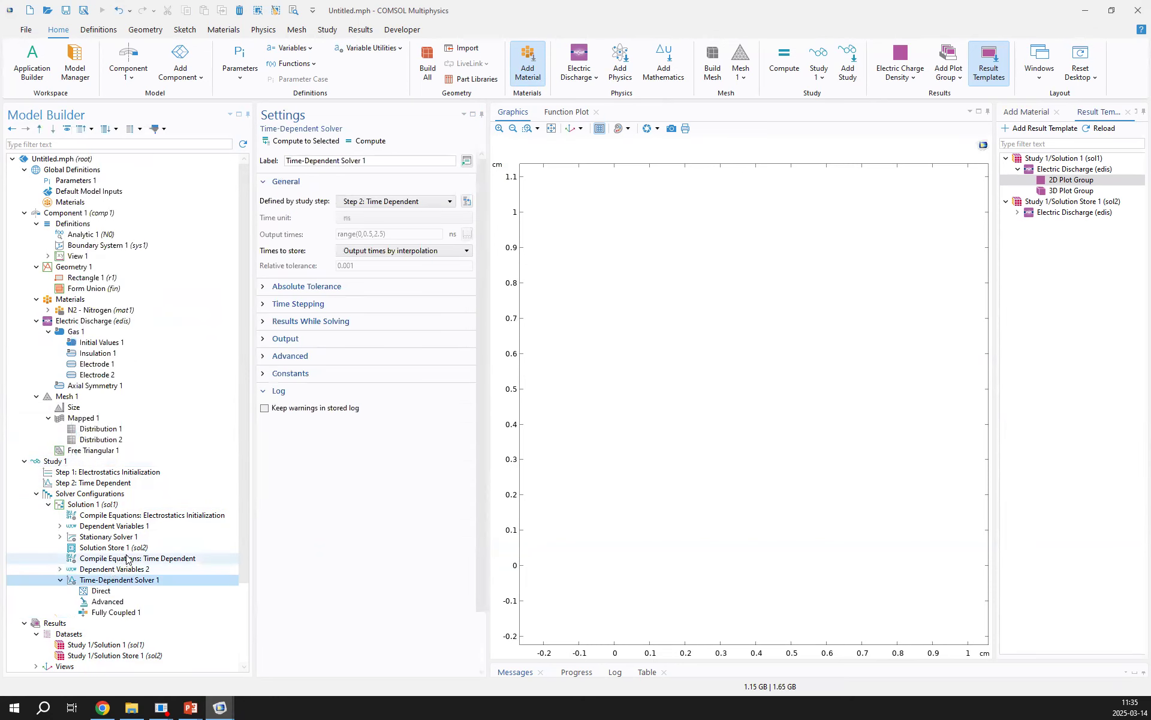
{"action": "scroll", "coordinate": [109, 456], "scroll_direction": "down", "scroll_amount": 2}
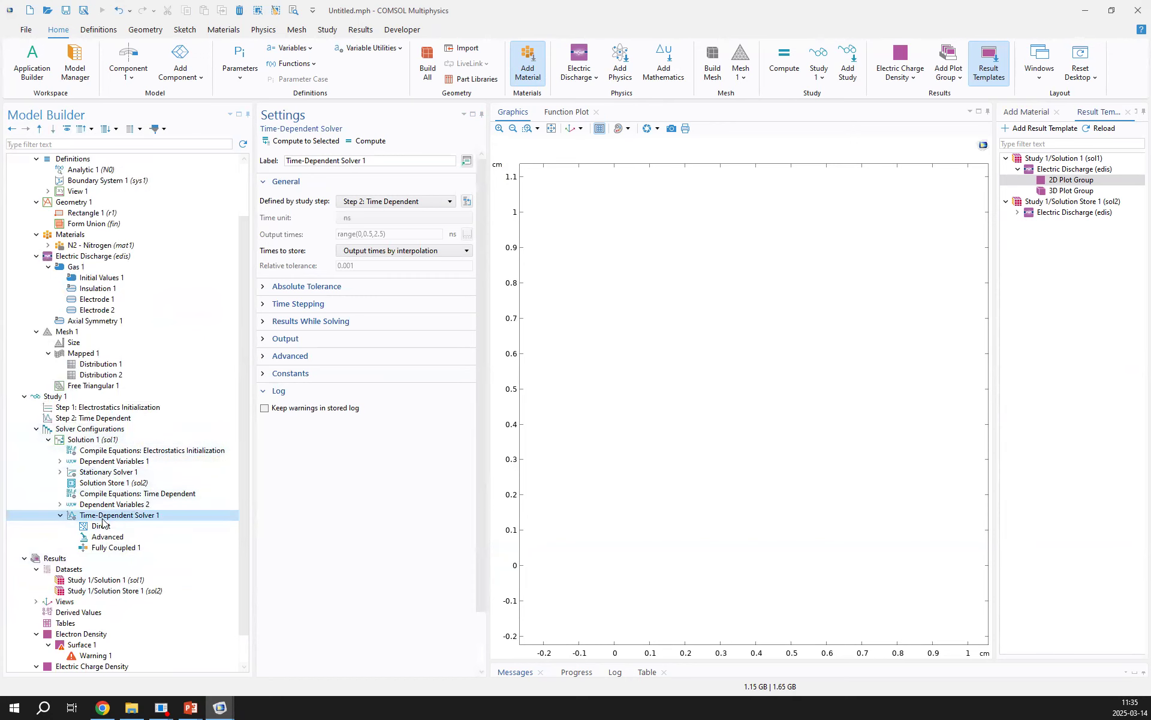
{"action": "left_click", "coordinate": [269, 304]}
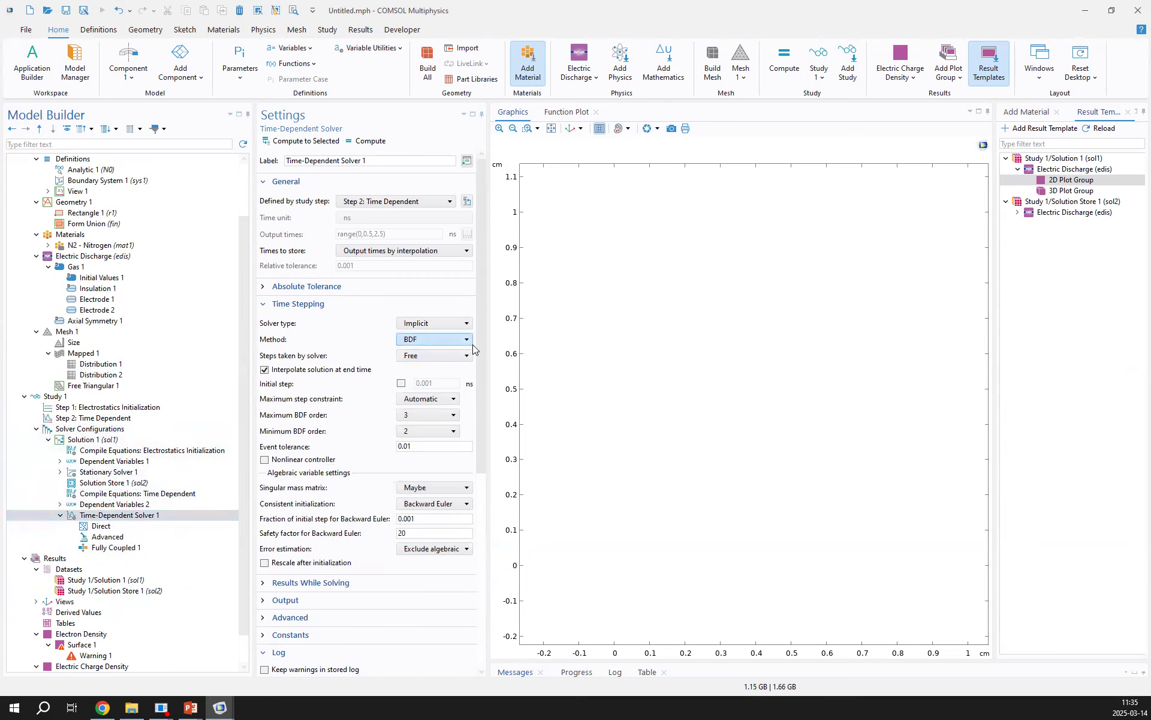
{"action": "left_click_drag", "start_coordinate": [489, 339], "coordinate": [498, 340]}
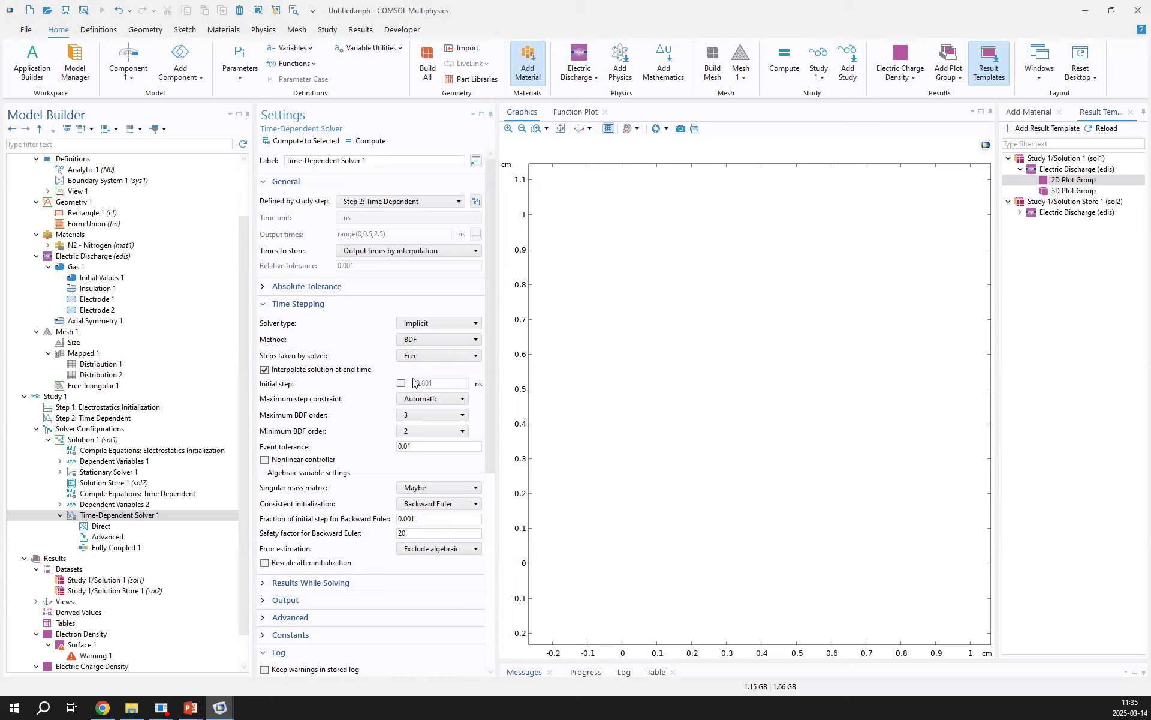
{"action": "left_click", "coordinate": [412, 401]}
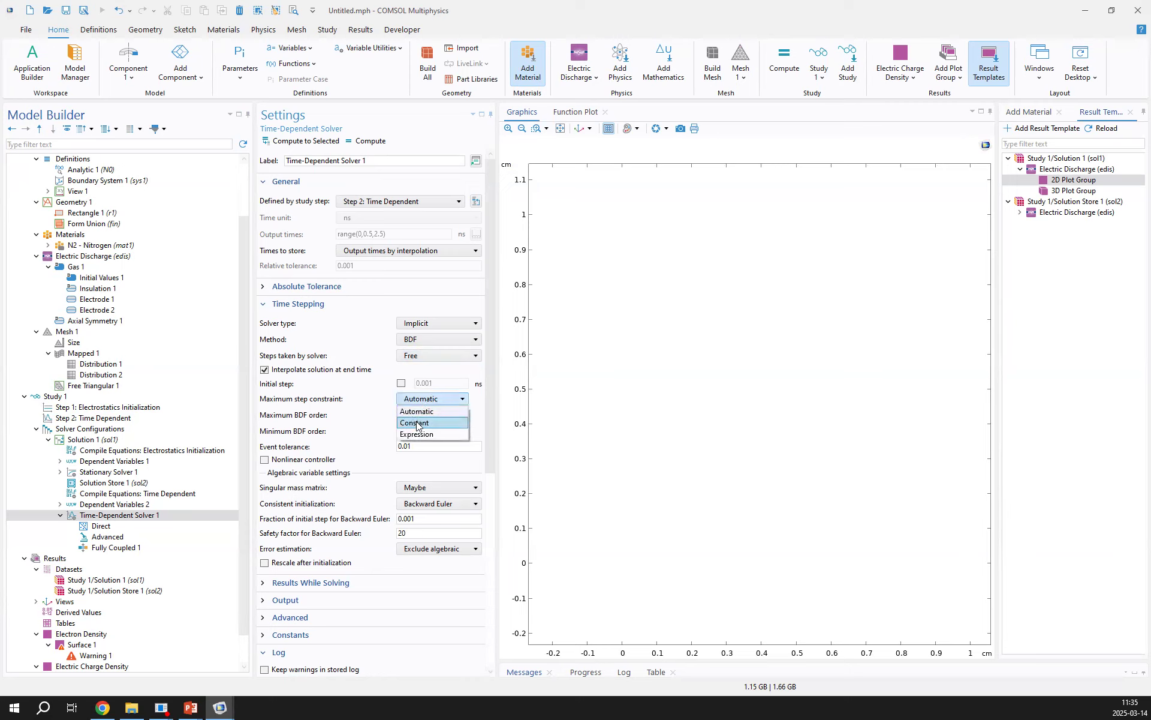
{"action": "left_click", "coordinate": [418, 424]}
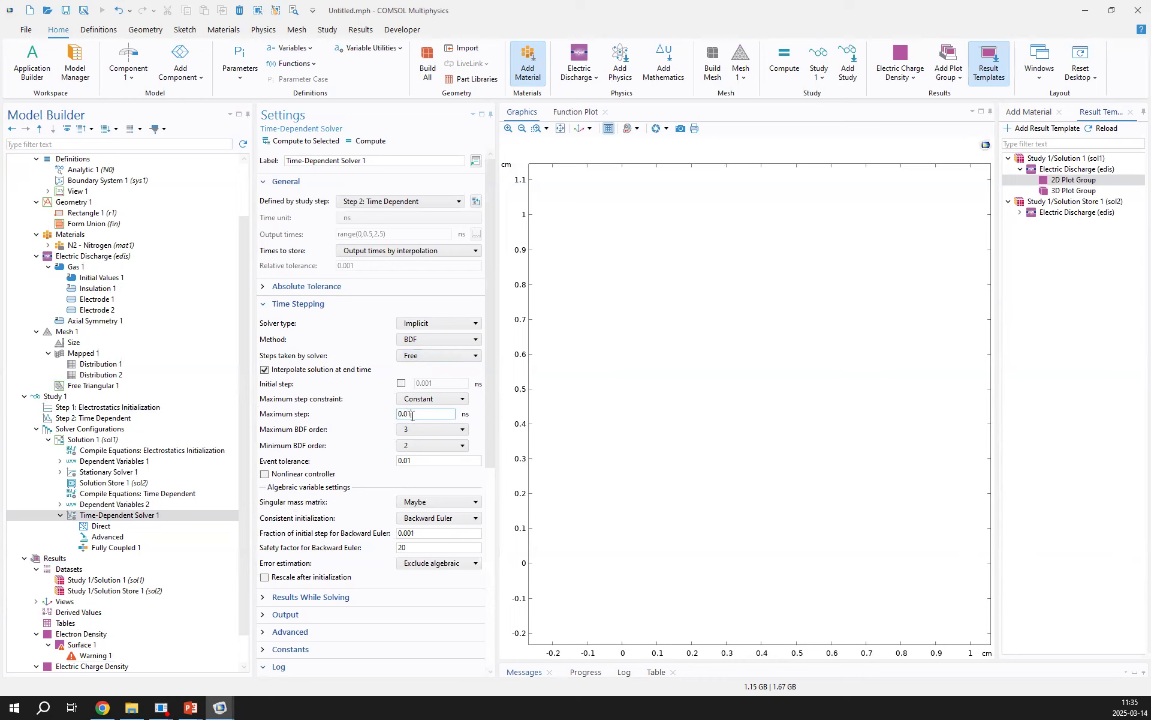
{"action": "key", "text": "BackSpace"}
{"action": "key", "text": "BackSpace"}
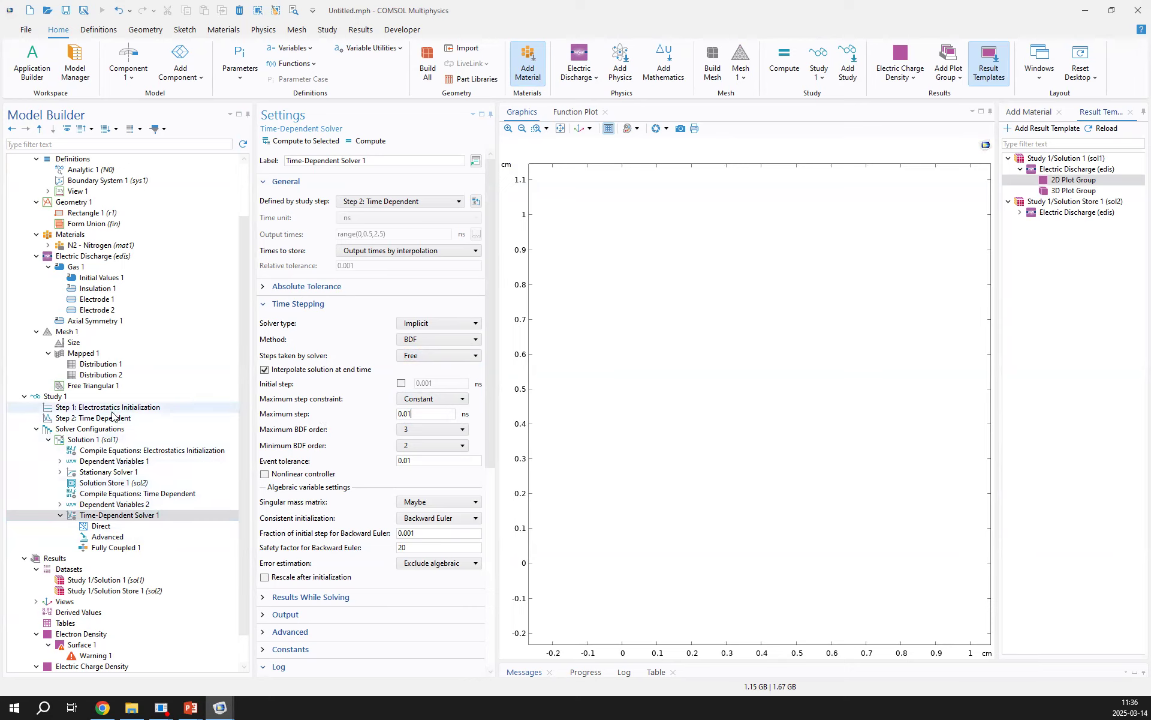
Enable plotting of the Electron Density group while solving the Time Dependent step, updated at the time steps taken by the solver
{"action": "left_click", "coordinate": [57, 396]}
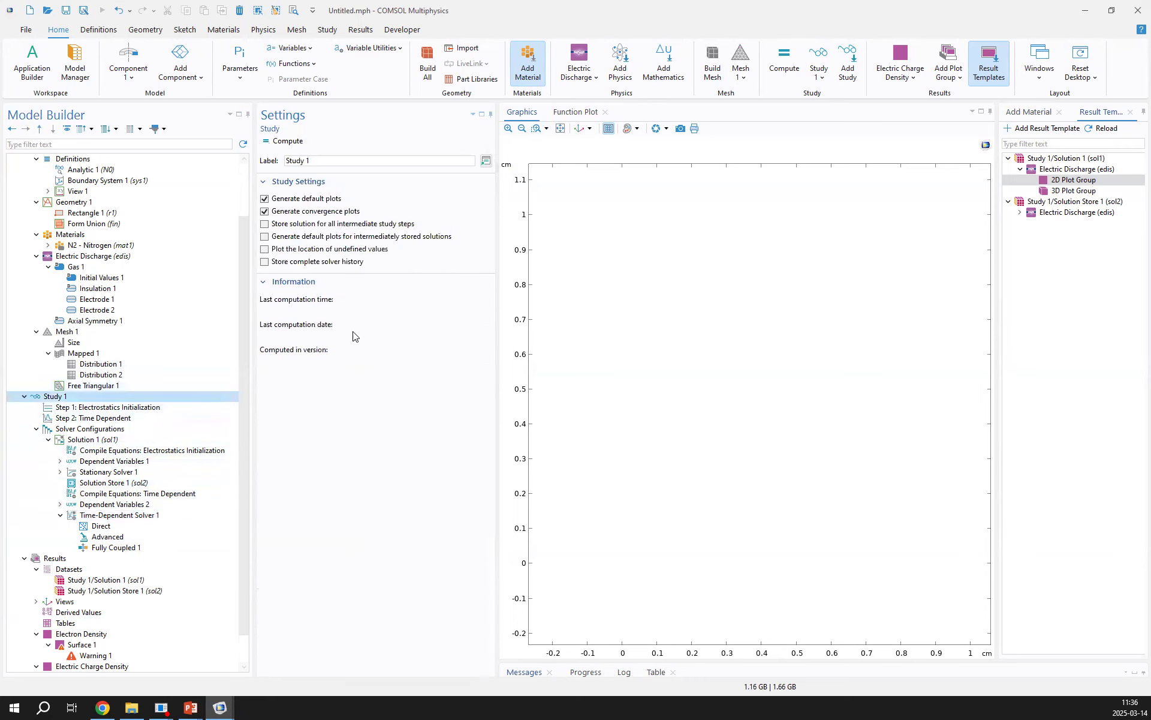
{"action": "left_click", "coordinate": [108, 407]}
{"action": "left_click", "coordinate": [128, 419]}
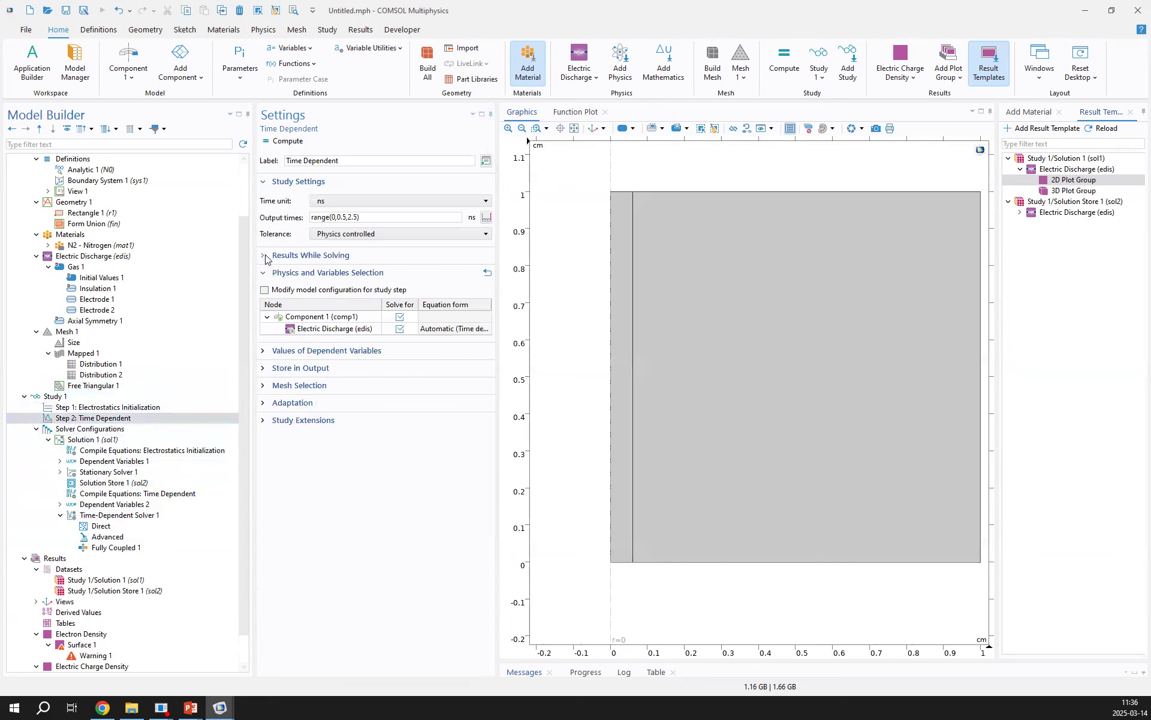
{"action": "left_click", "coordinate": [264, 255]}
{"action": "left_click", "coordinate": [336, 303]}
{"action": "left_click", "coordinate": [345, 328]}
{"action": "left_click", "coordinate": [344, 288]}
{"action": "left_click", "coordinate": [343, 288]}
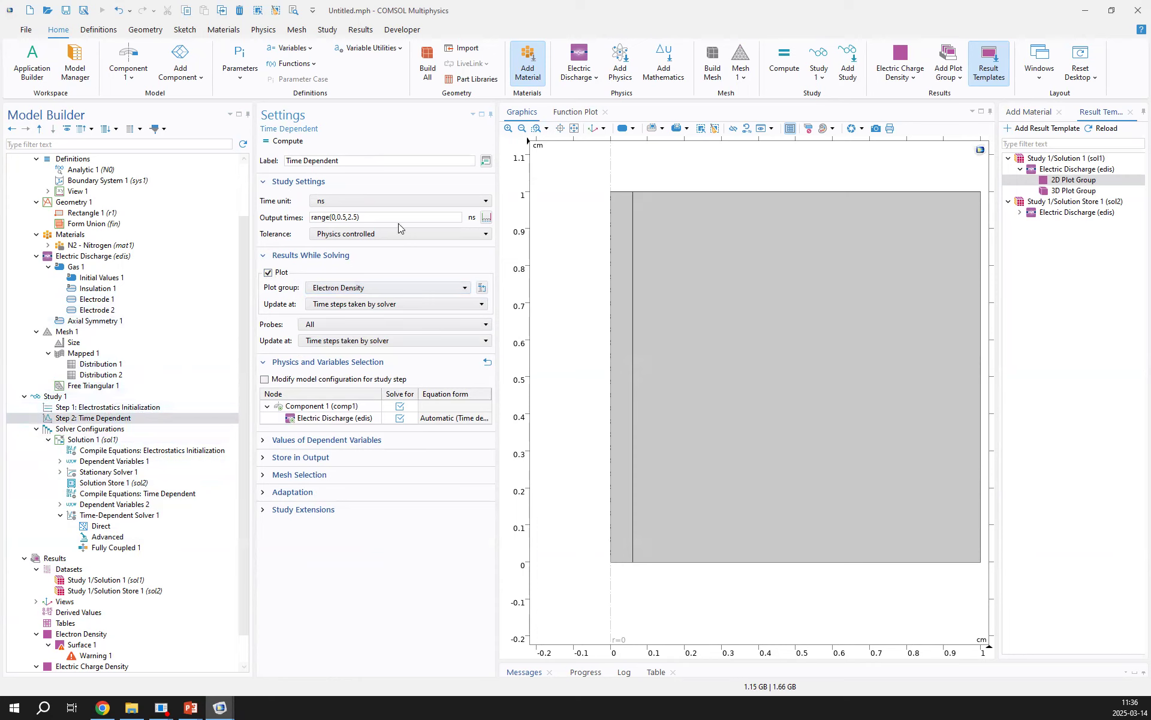
Compute the study with the message log enlarged during the run, and stop the computation partway
{"action": "left_click", "coordinate": [283, 142]}
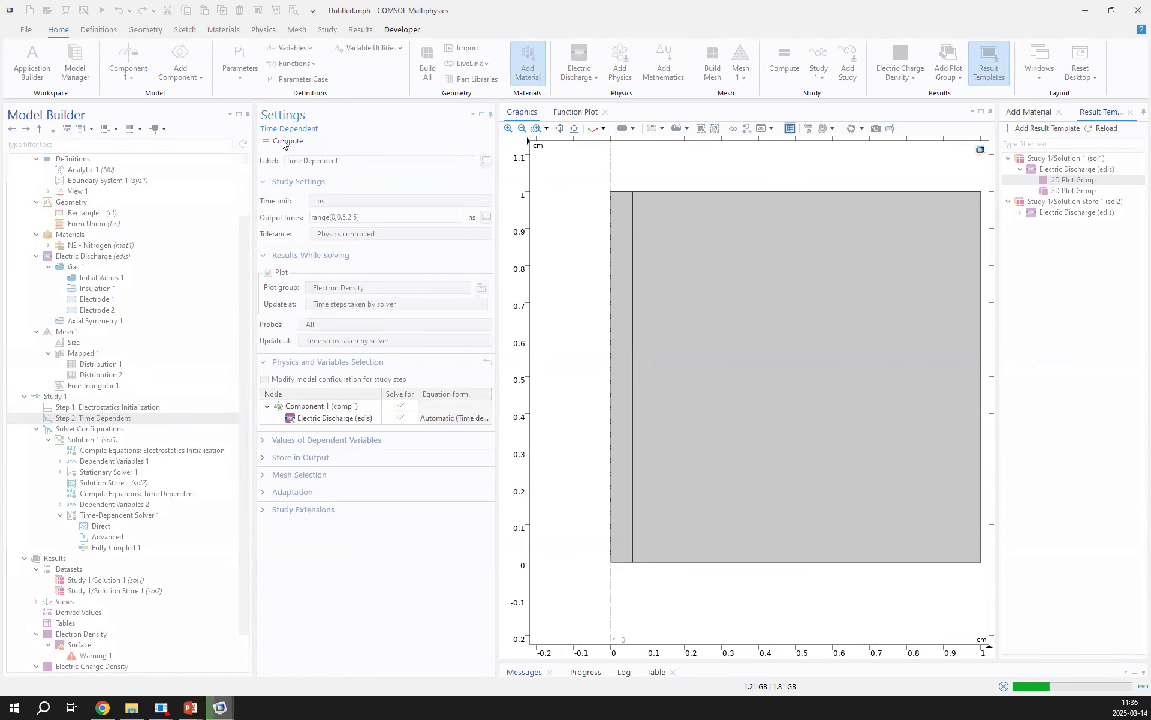
{"action": "left_click", "coordinate": [574, 129]}
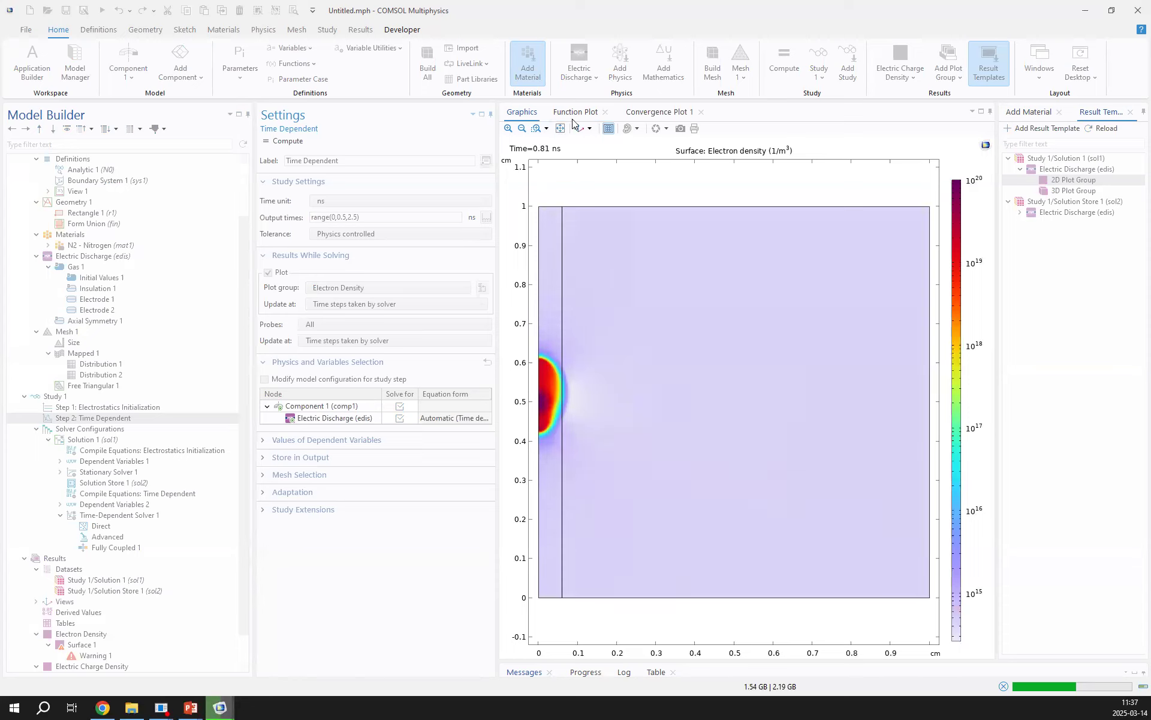
{"action": "left_click_drag", "start_coordinate": [640, 661], "coordinate": [660, 517]}
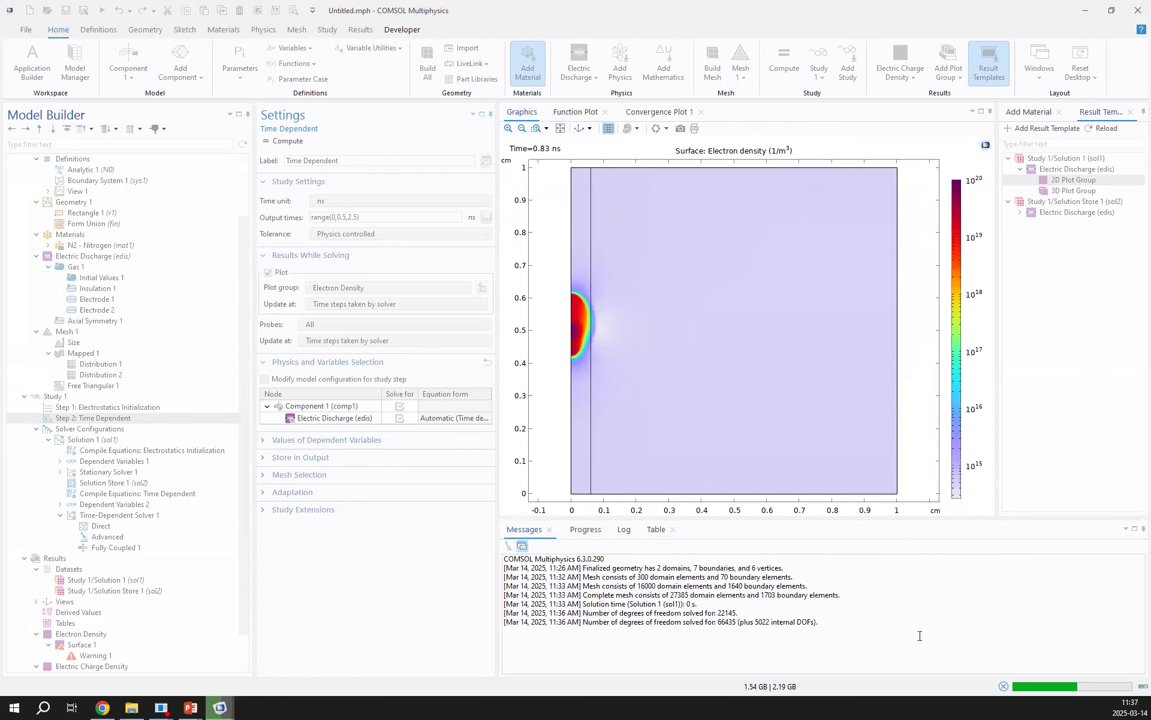
{"action": "left_click", "coordinate": [1005, 687]}
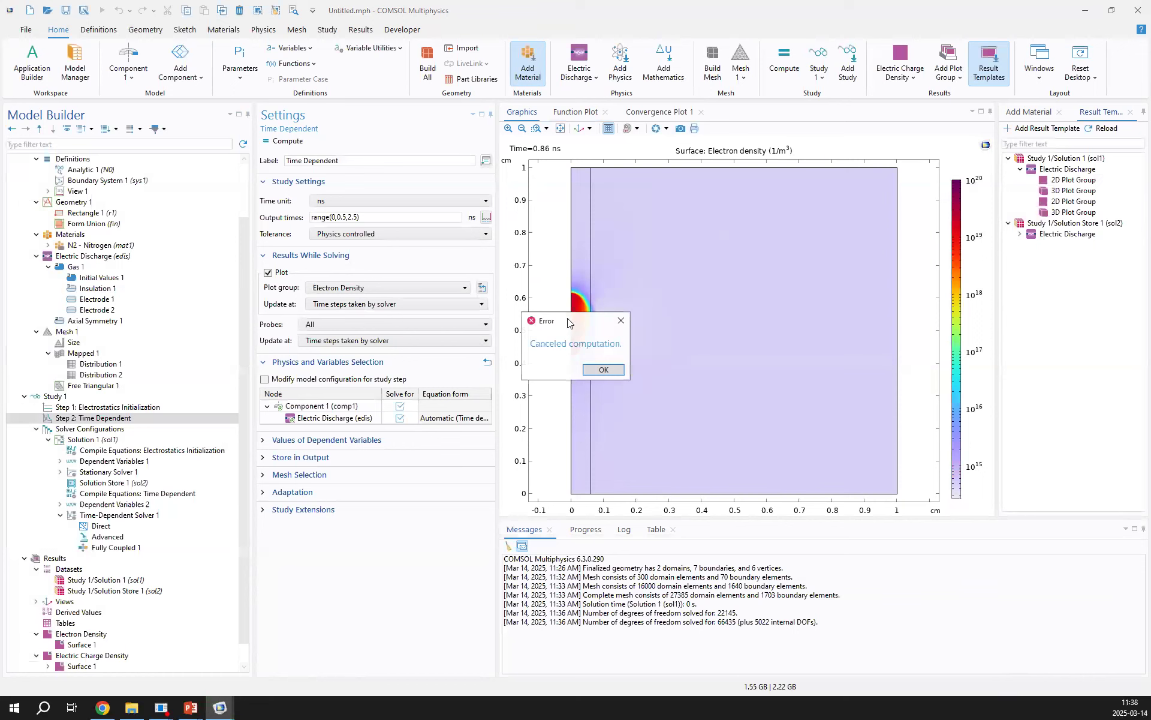
{"action": "left_click", "coordinate": [602, 370]}
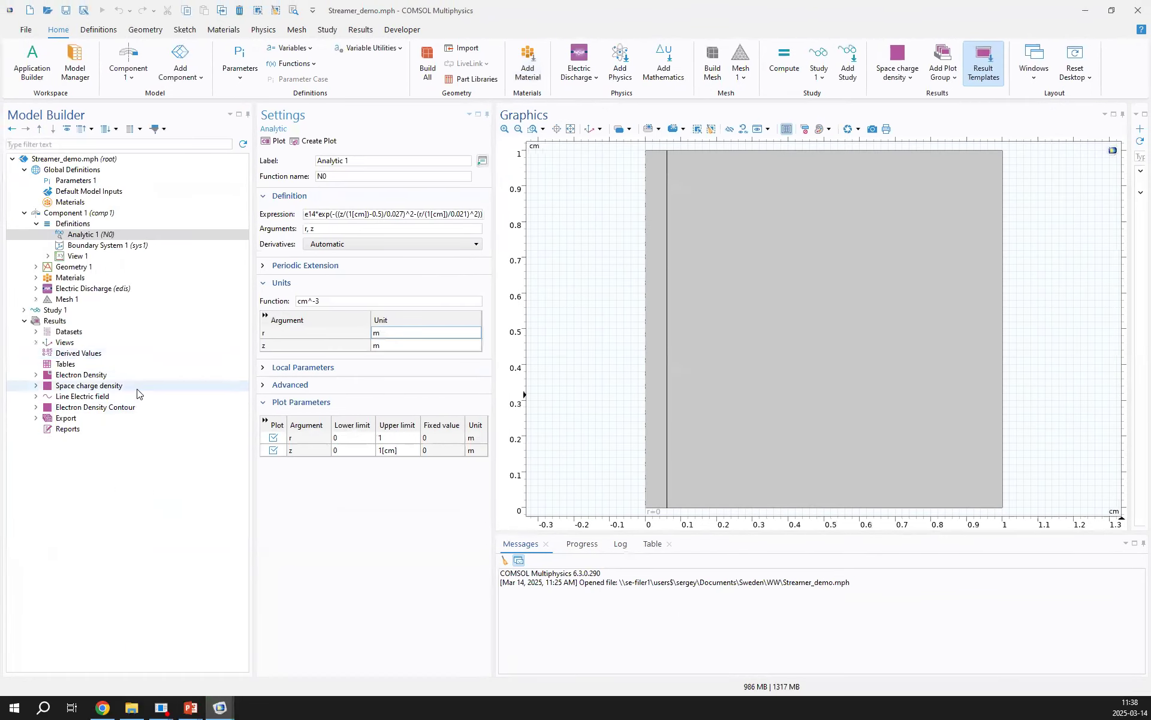
In the Streamer_demo.mph model, display the Electron Density and Space charge density plots and open the latter's Surface 1 settings
{"action": "left_click", "coordinate": [102, 376]}
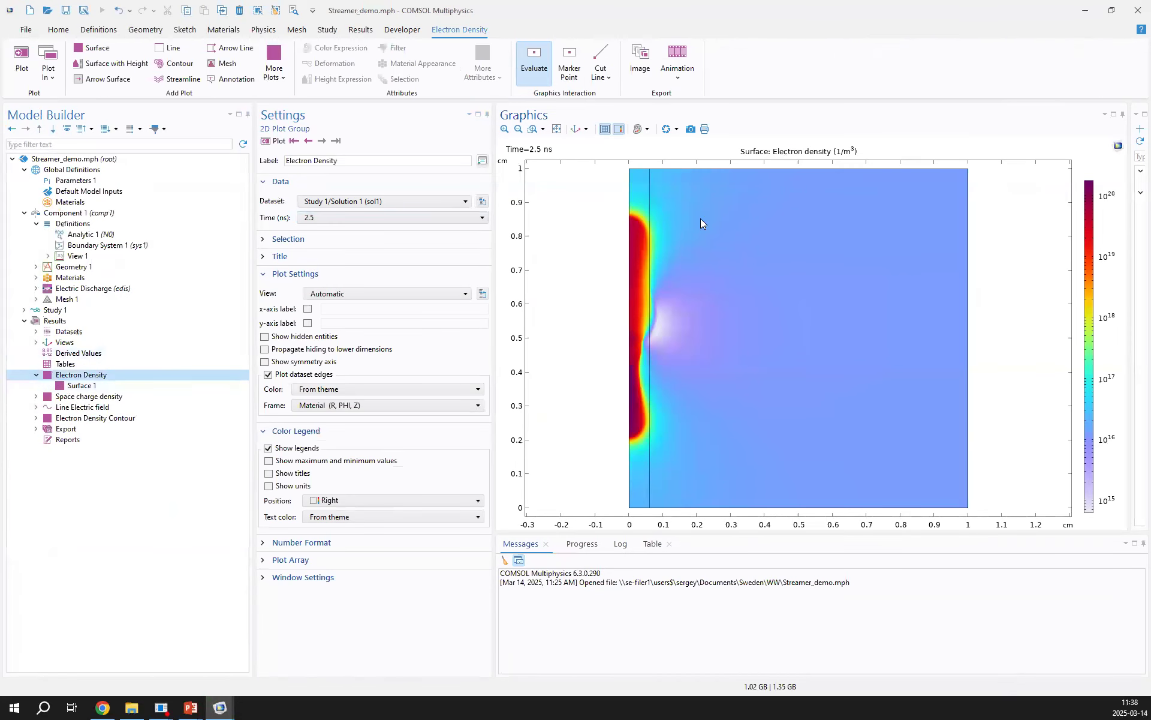
{"action": "left_click", "coordinate": [120, 397]}
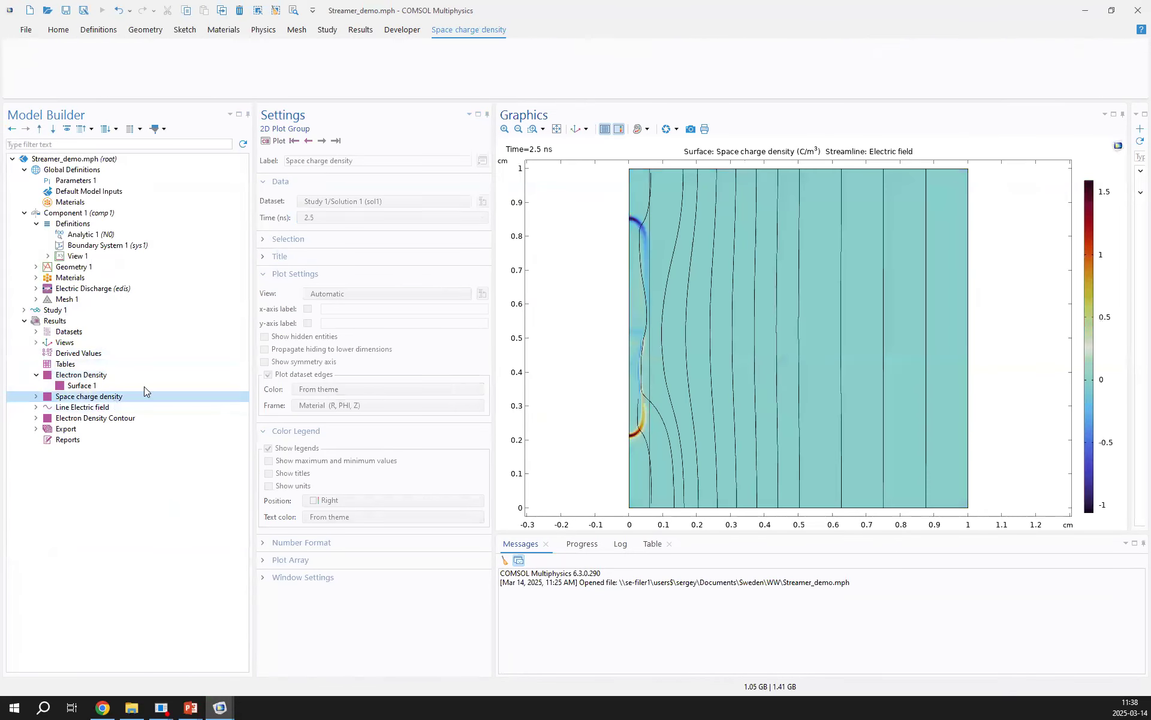
{"action": "left_click", "coordinate": [128, 406]}
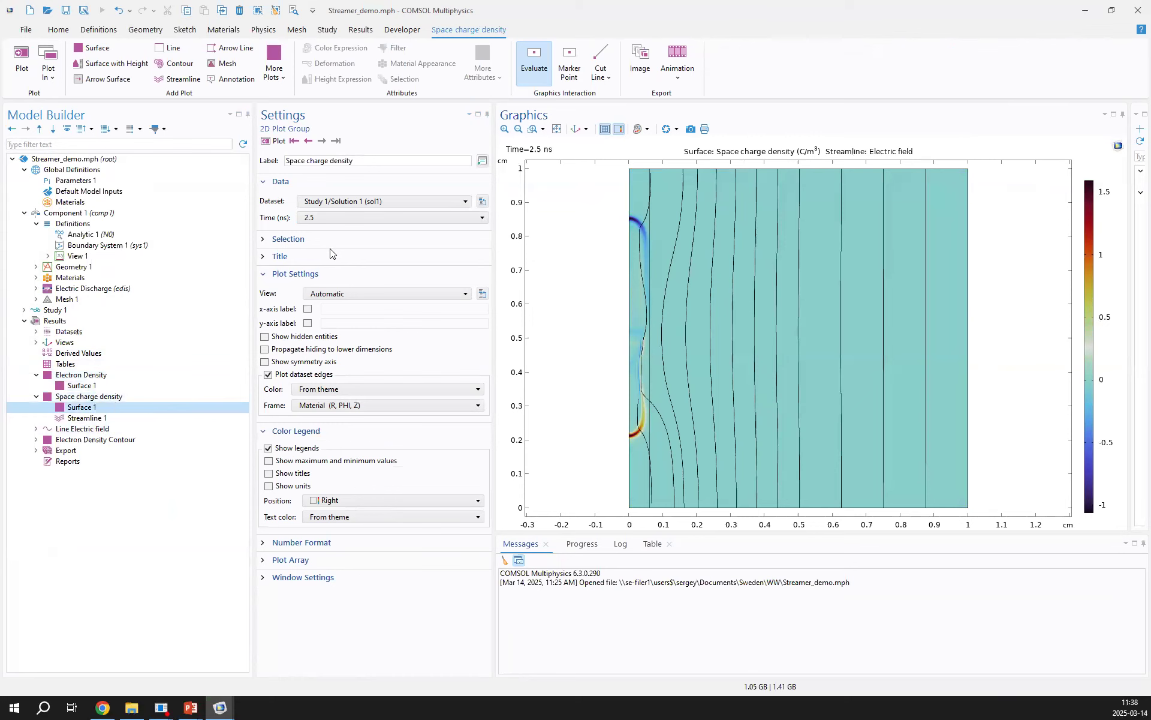
{"action": "left_click", "coordinate": [288, 256]}
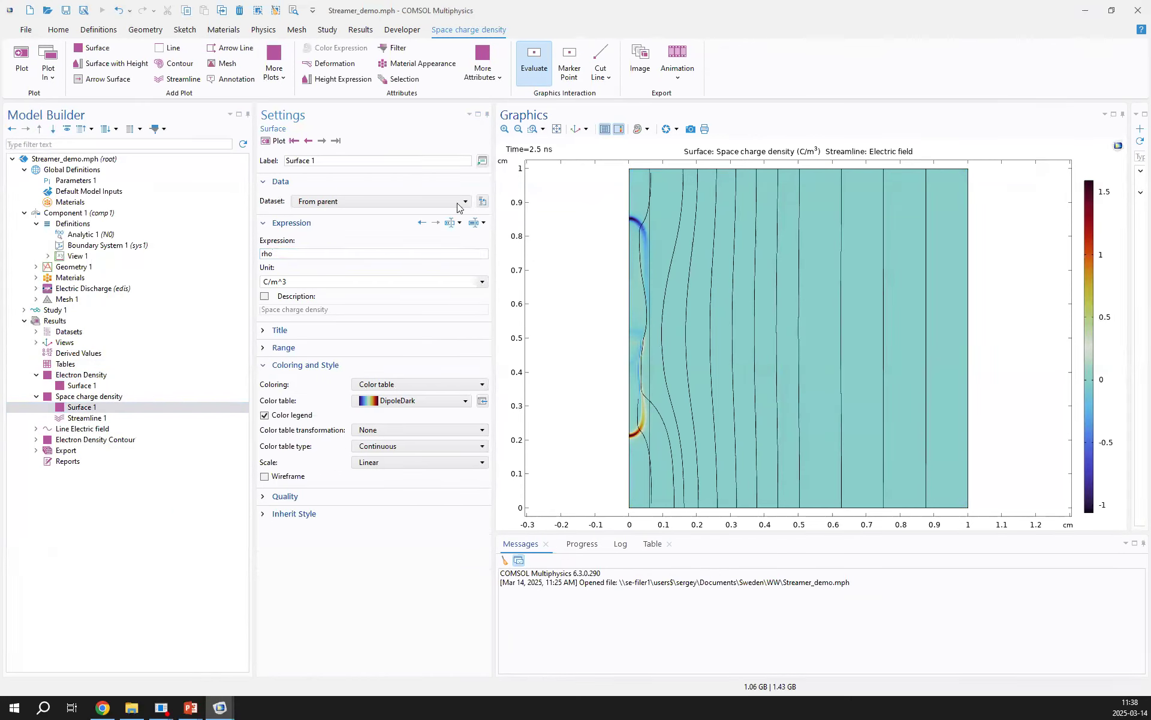
Step the Space charge density plot through the stored solution times from 0 to 2.5 ns
{"action": "left_click", "coordinate": [322, 141]}
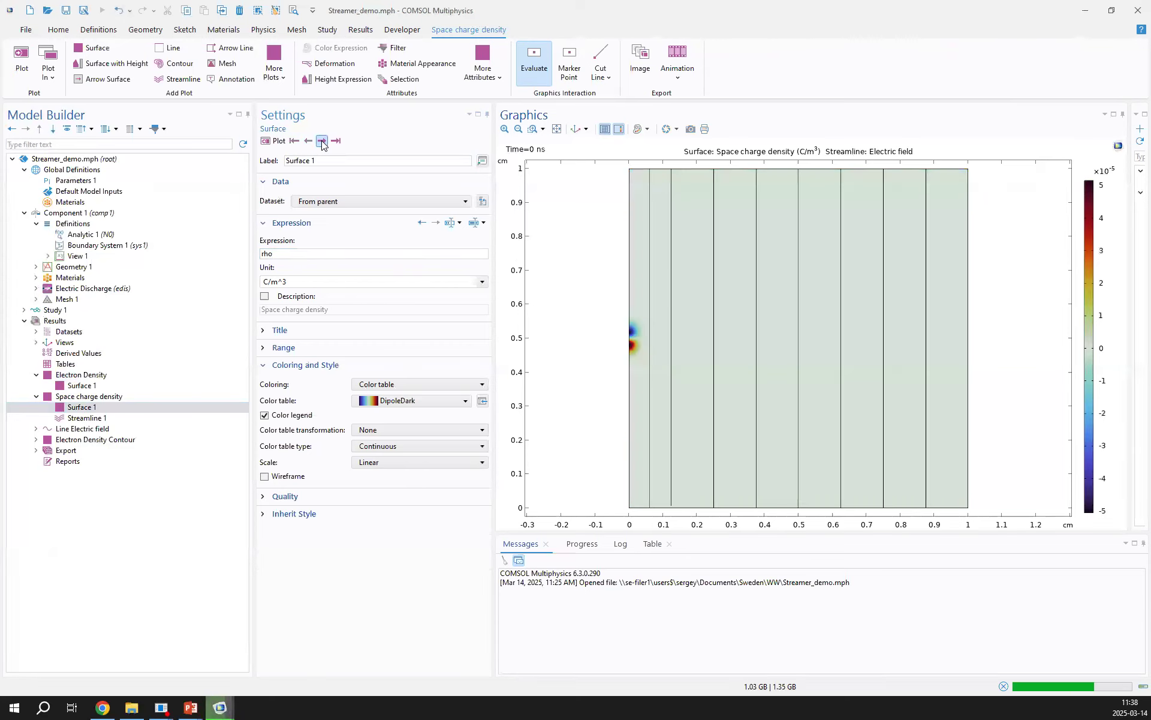
{"action": "left_click", "coordinate": [322, 142]}
{"action": "left_click", "coordinate": [322, 141]}
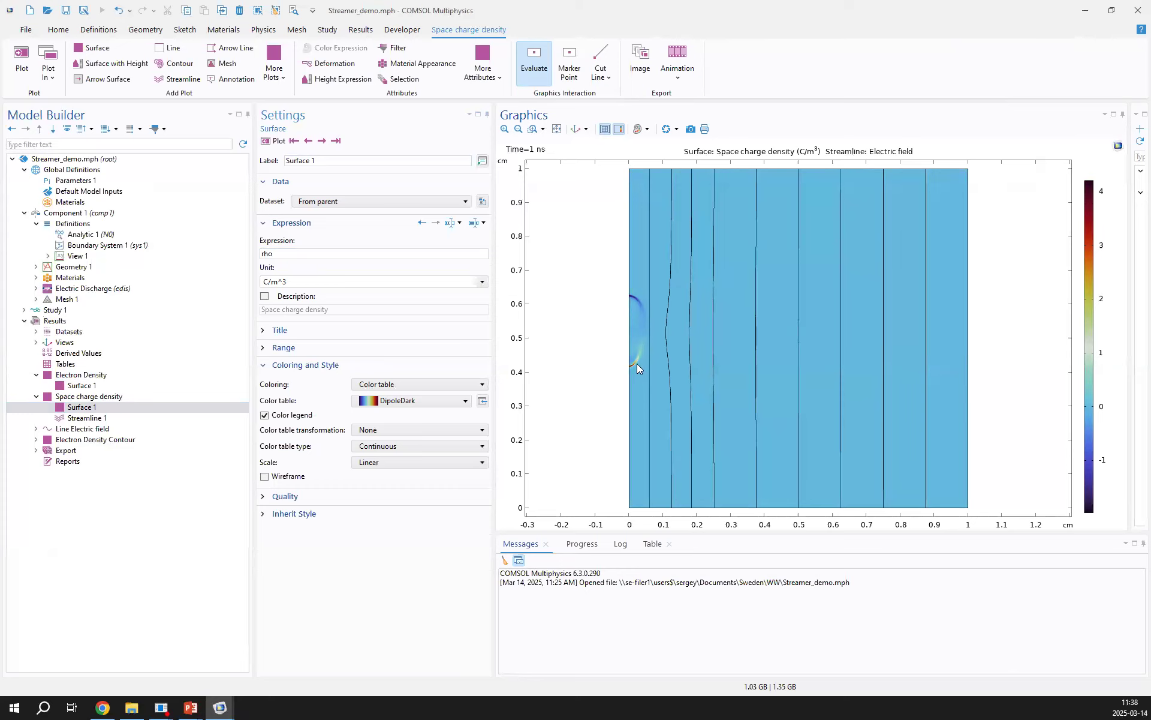
{"action": "left_click", "coordinate": [322, 141]}
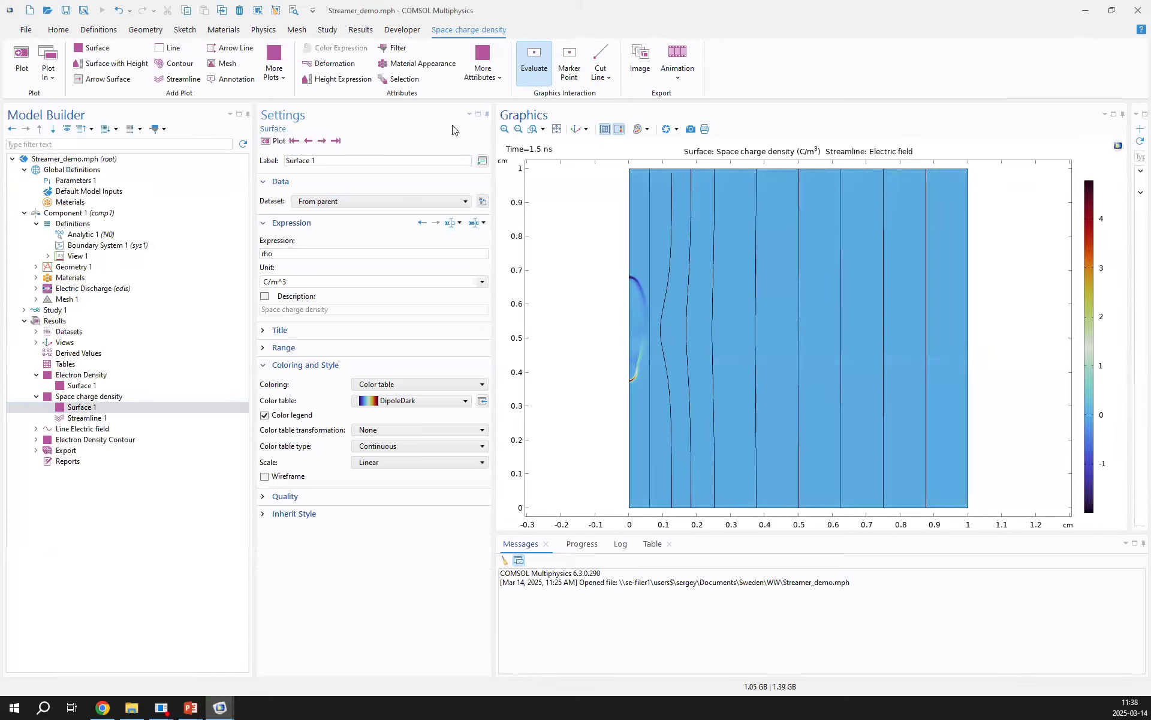
{"action": "left_click", "coordinate": [322, 142]}
{"action": "left_click", "coordinate": [322, 142]}
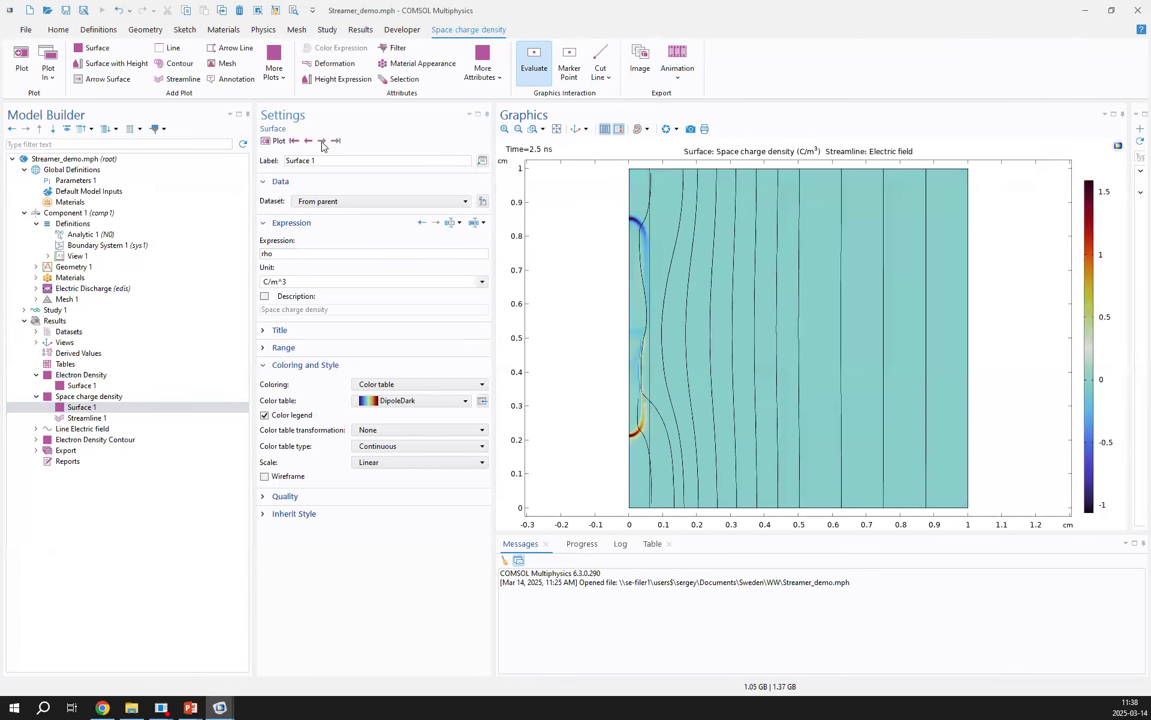
Display the Line Electric field graph and the Electron Density Contour plot, showing the contours at 0 ns
{"action": "left_click", "coordinate": [98, 430]}
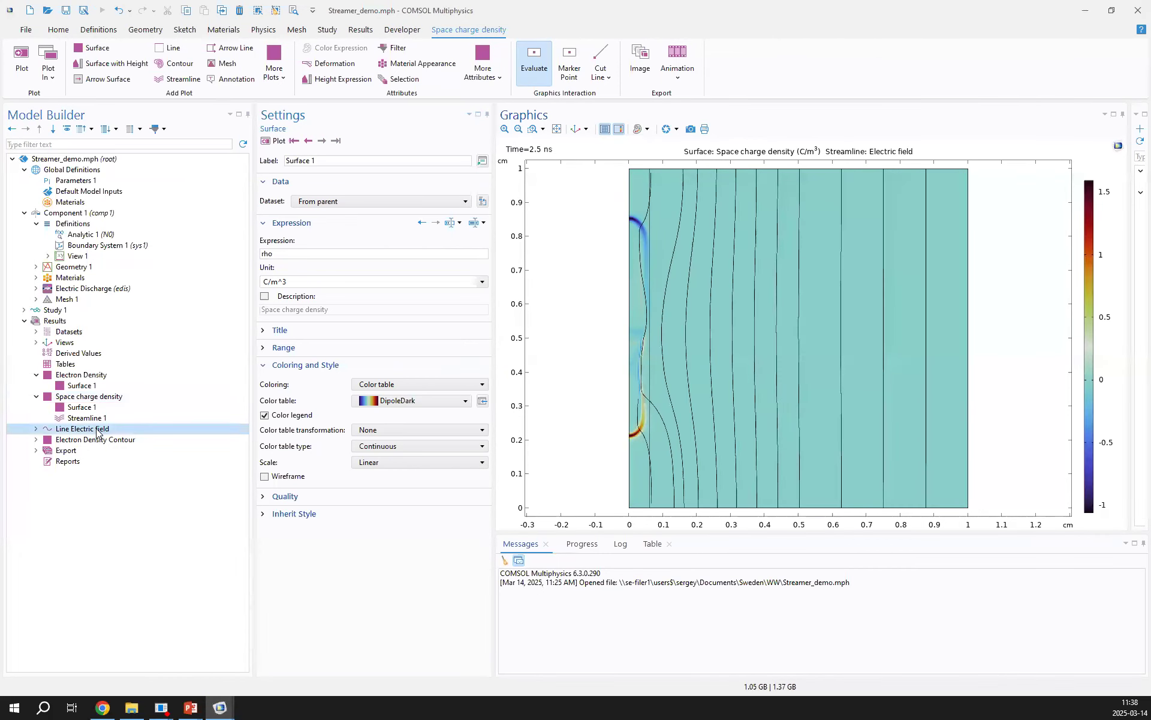
{"action": "double_click", "coordinate": [98, 433]}
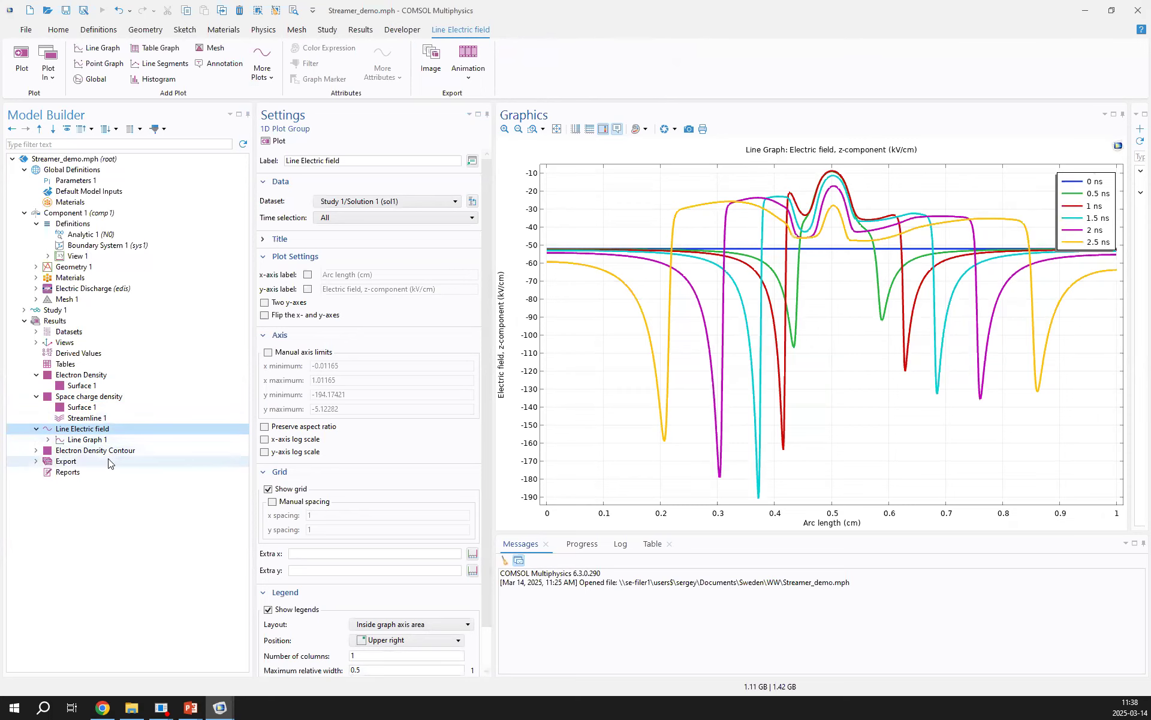
{"action": "left_click", "coordinate": [112, 454]}
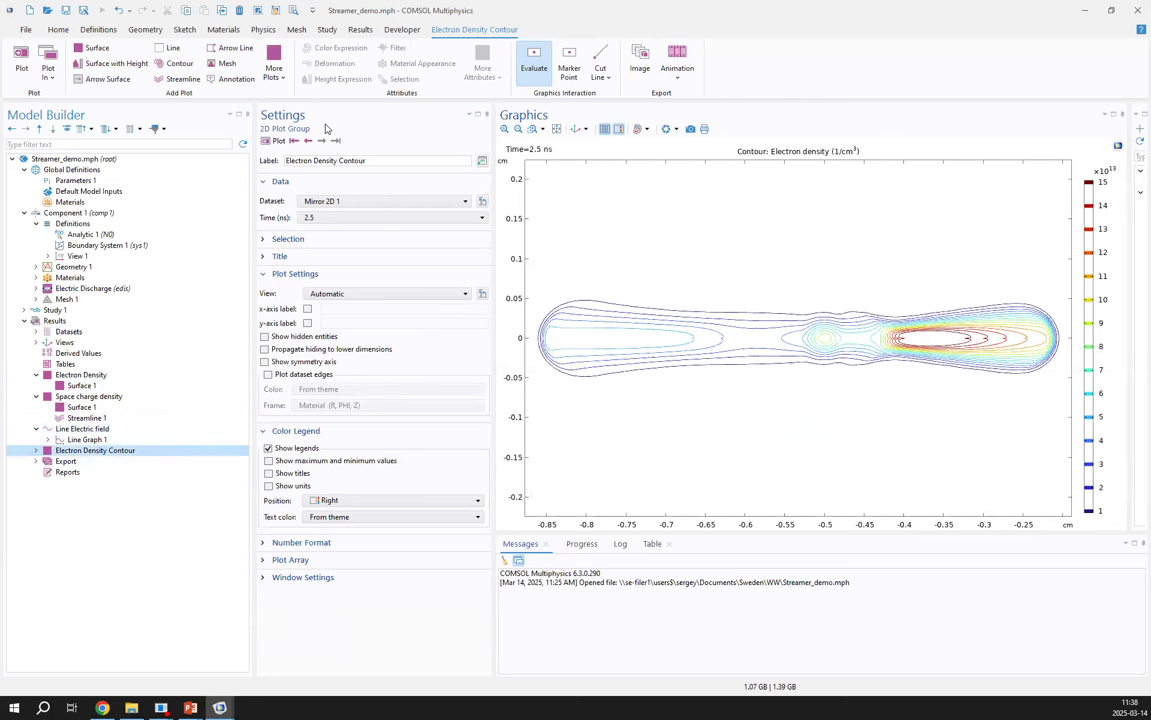
{"action": "left_click", "coordinate": [294, 142]}
Examine the Contour 1 and Transformation 1 settings under Electron Density Contour
{"action": "double_click", "coordinate": [91, 451]}
{"action": "double_click", "coordinate": [90, 460]}
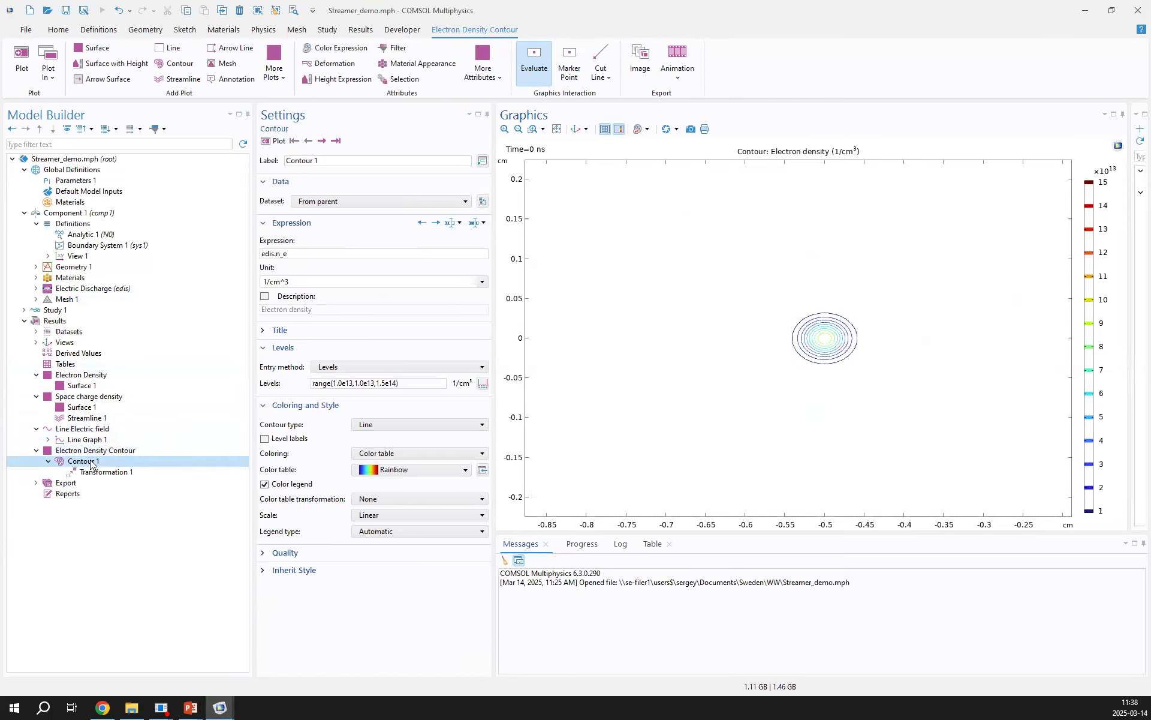
{"action": "left_click", "coordinate": [94, 472]}
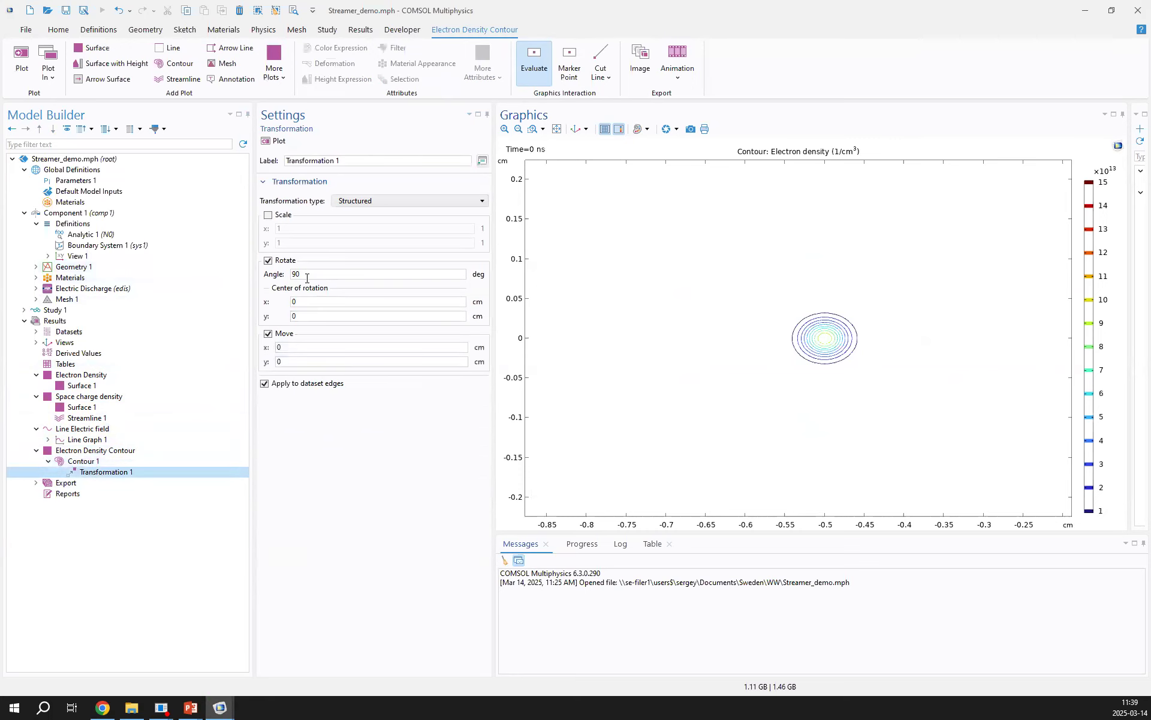
Step the Contour 1 plot forward through the stored solution times to 2.5 ns
{"action": "left_click", "coordinate": [128, 461]}
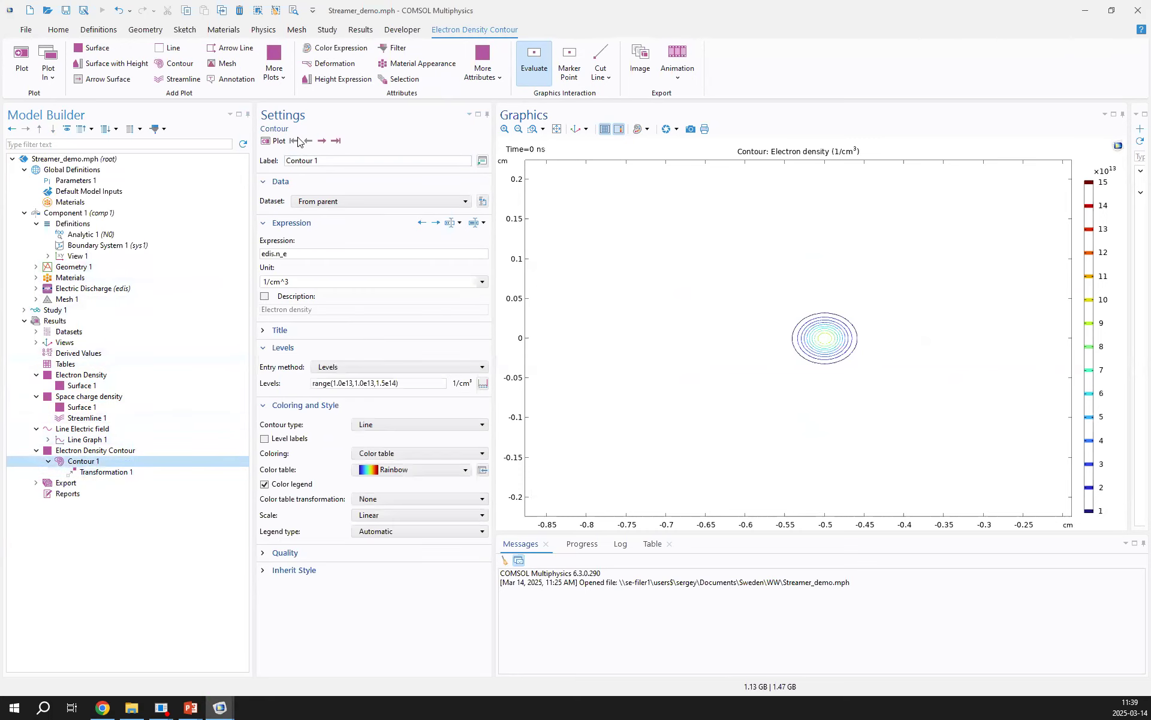
{"action": "left_click", "coordinate": [322, 141]}
{"action": "left_click", "coordinate": [323, 141]}
{"action": "left_click", "coordinate": [322, 141]}
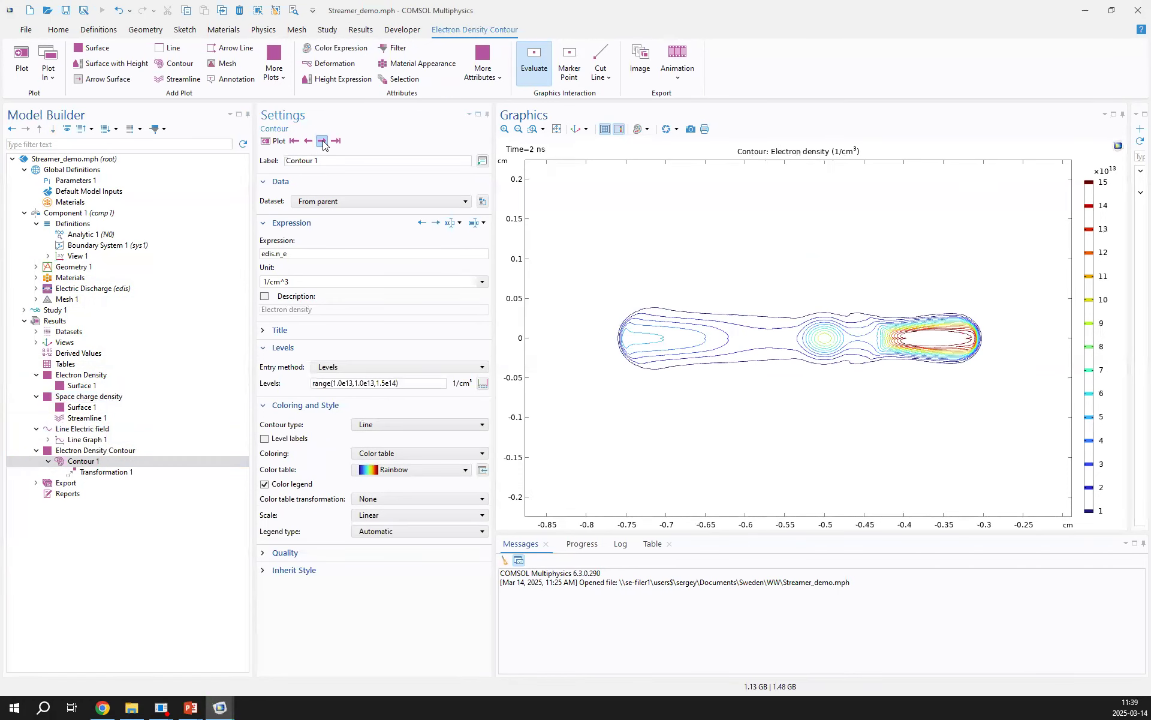
{"action": "left_click", "coordinate": [323, 141]}
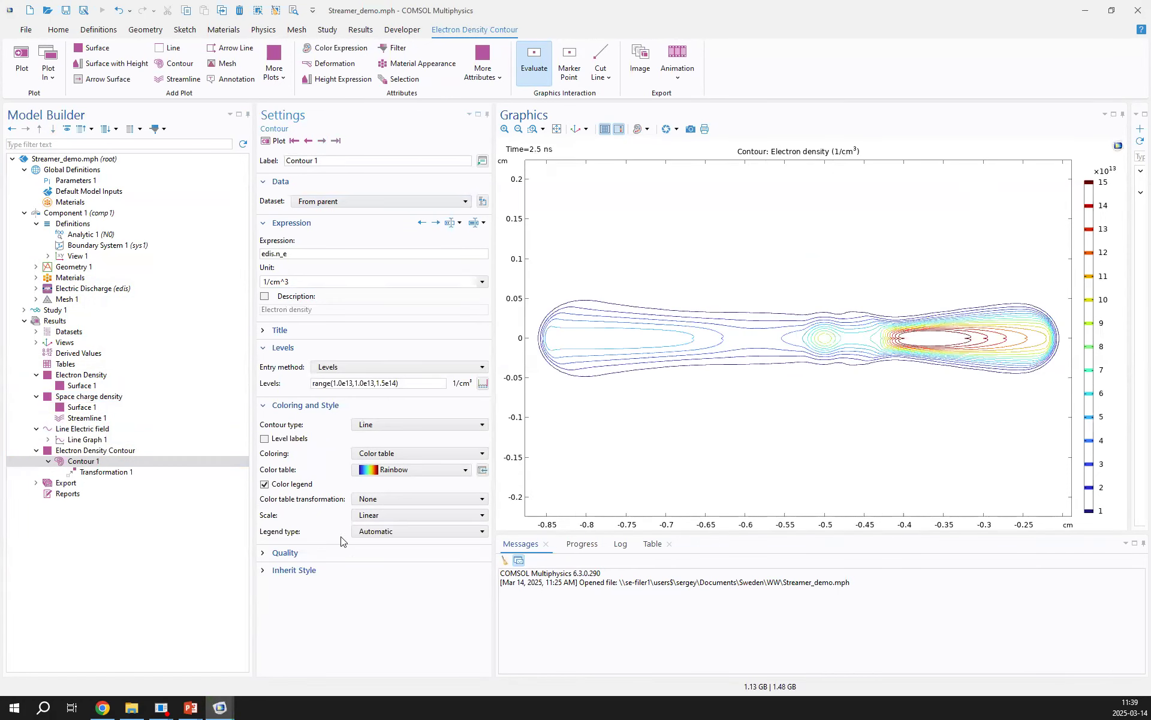
Switch to the running PowerPoint slide show and advance to the slide Simulation of a Free Burning Argon Arc
{"action": "mouse_move", "coordinate": [191, 707]}
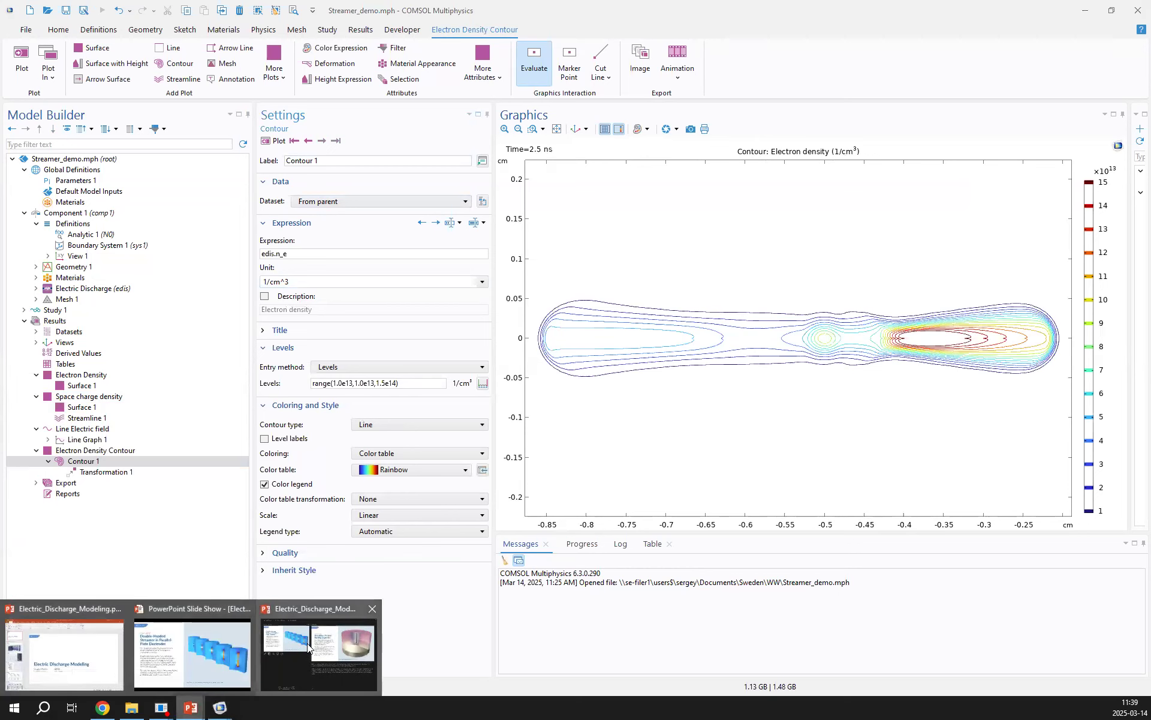
{"action": "left_click", "coordinate": [192, 651]}
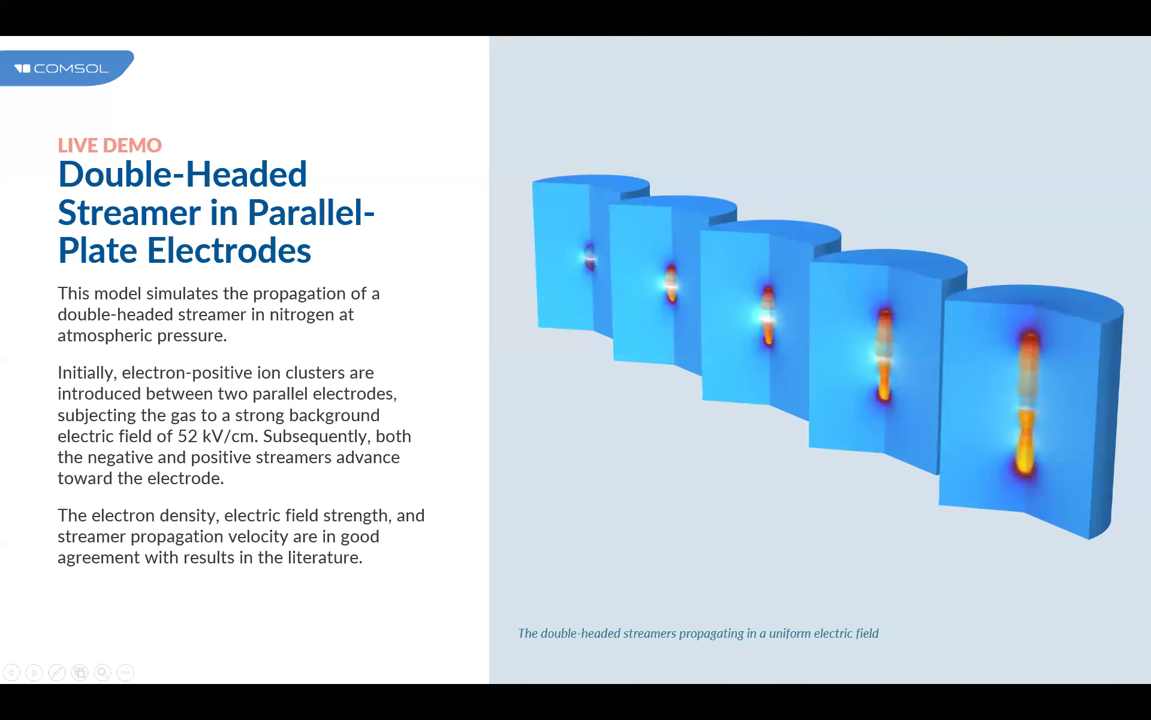
{"action": "key", "text": "Right"}
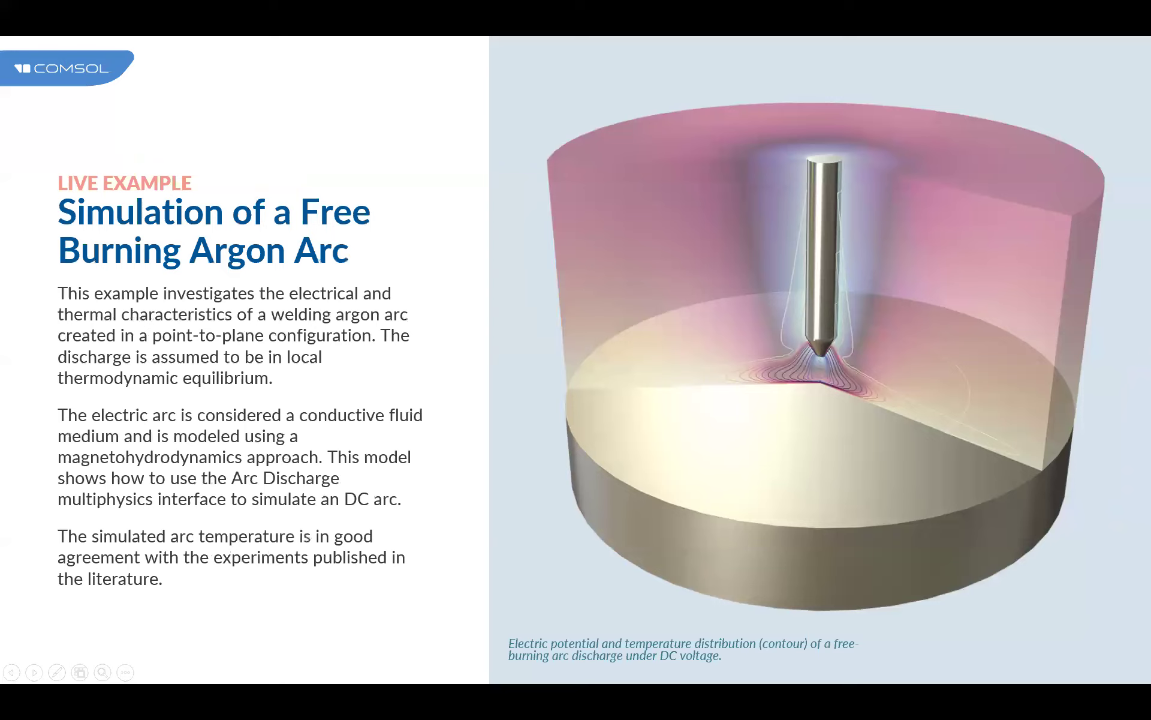
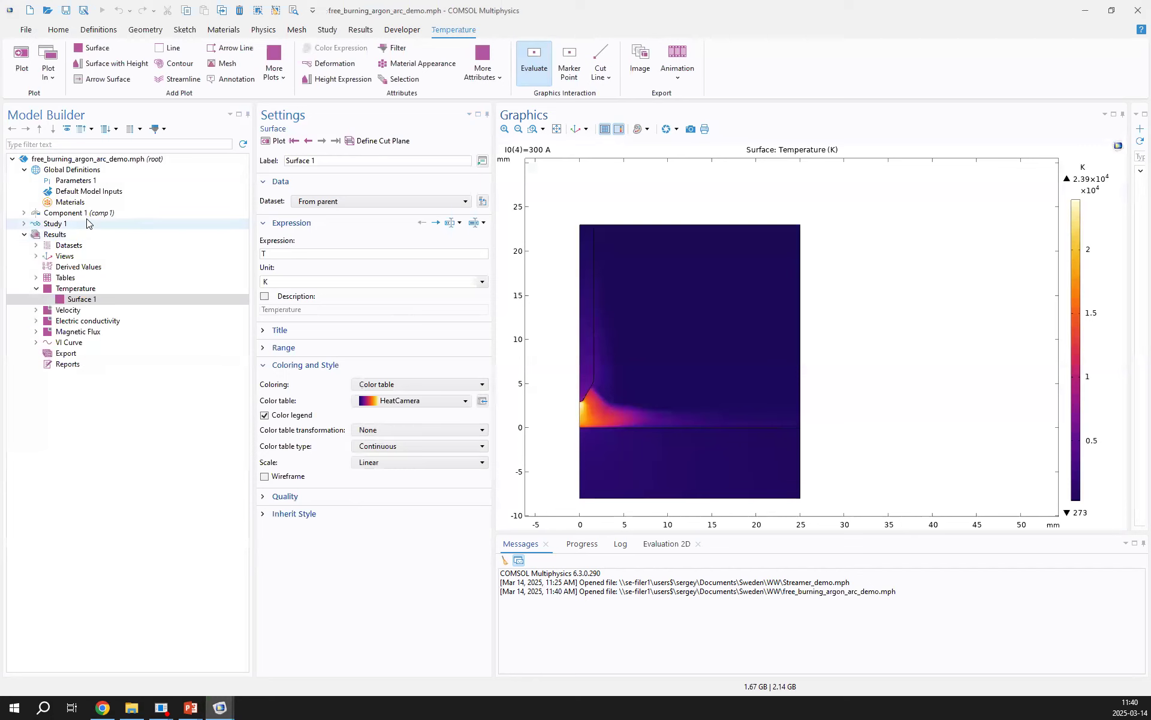
Examine the Magnetic and Electric Fields, Laminar Flow and Heat Transfer in Fluids interfaces of Component 1 and expand their subnodes
{"action": "left_click", "coordinate": [87, 213]}
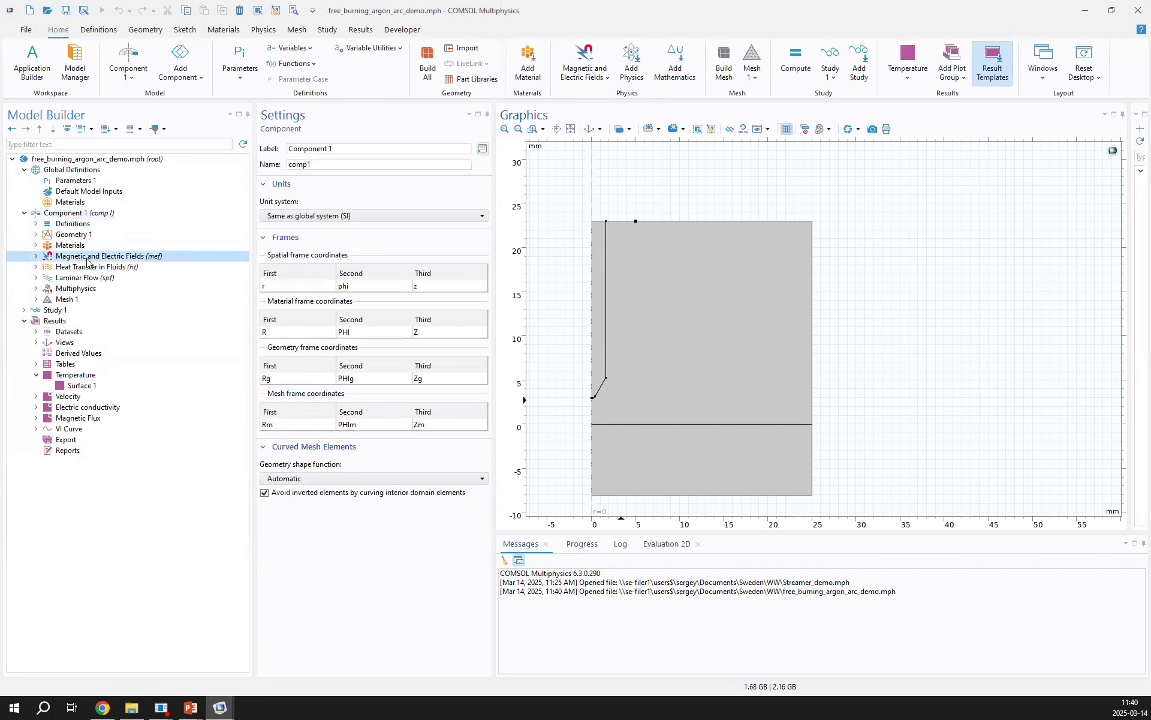
{"action": "left_click", "coordinate": [96, 256]}
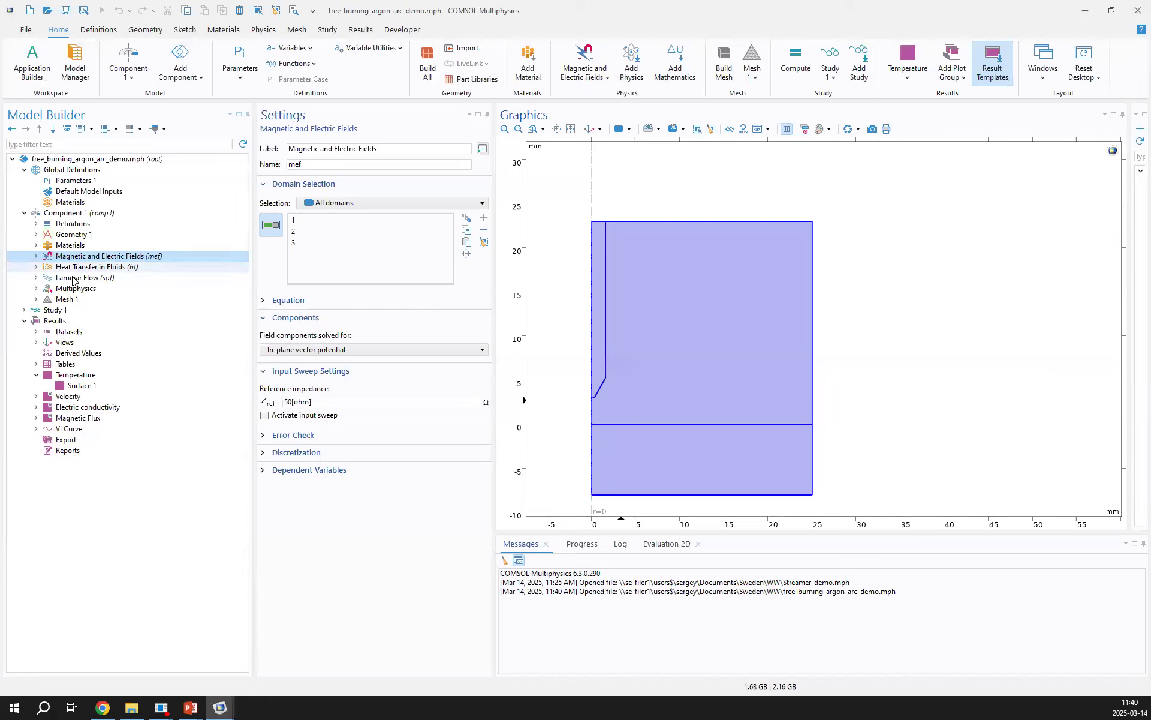
{"action": "left_click", "coordinate": [93, 279]}
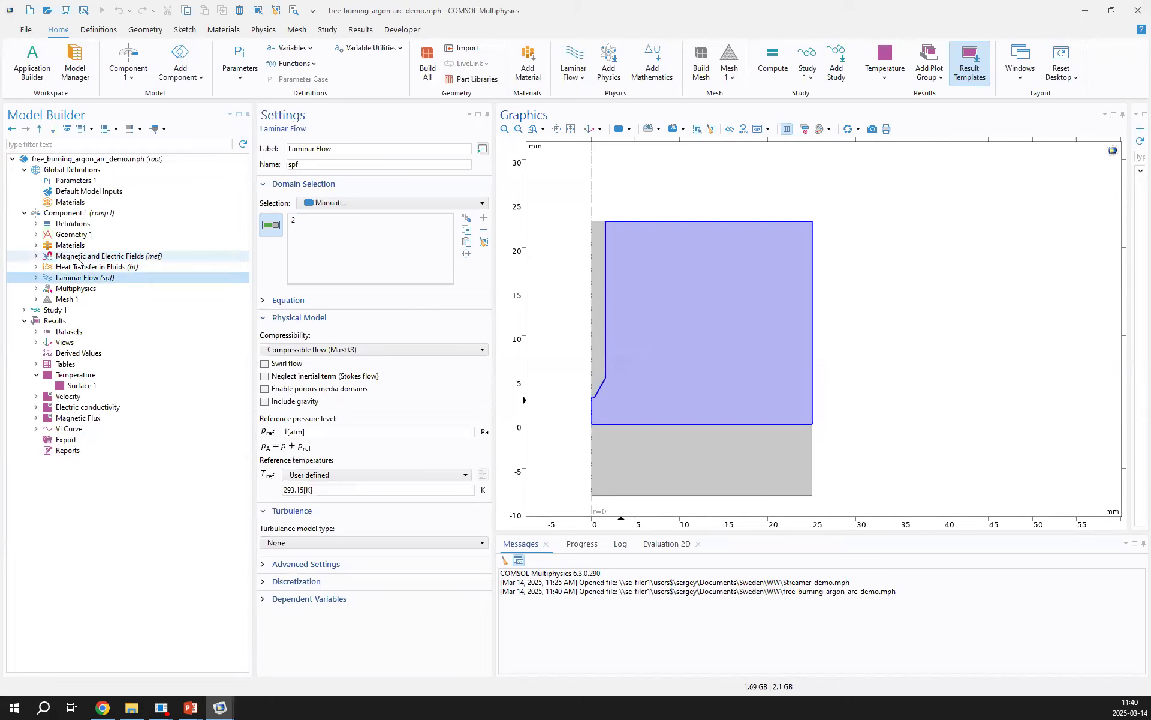
{"action": "double_click", "coordinate": [84, 278]}
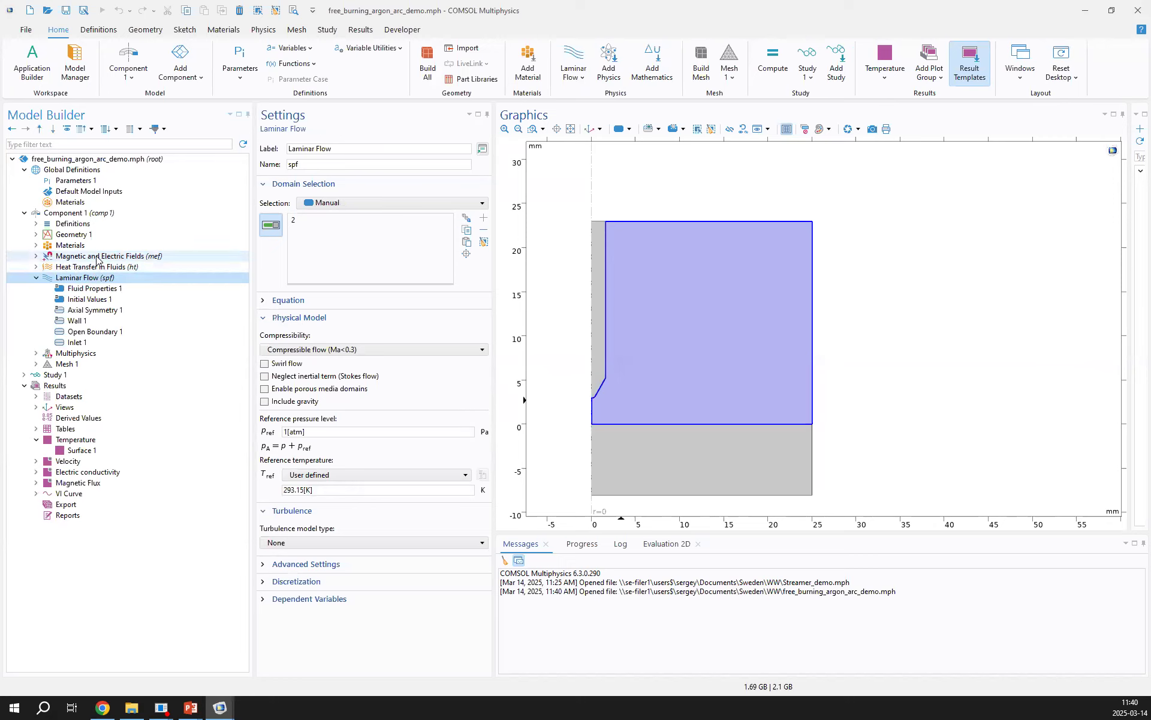
{"action": "double_click", "coordinate": [98, 259]}
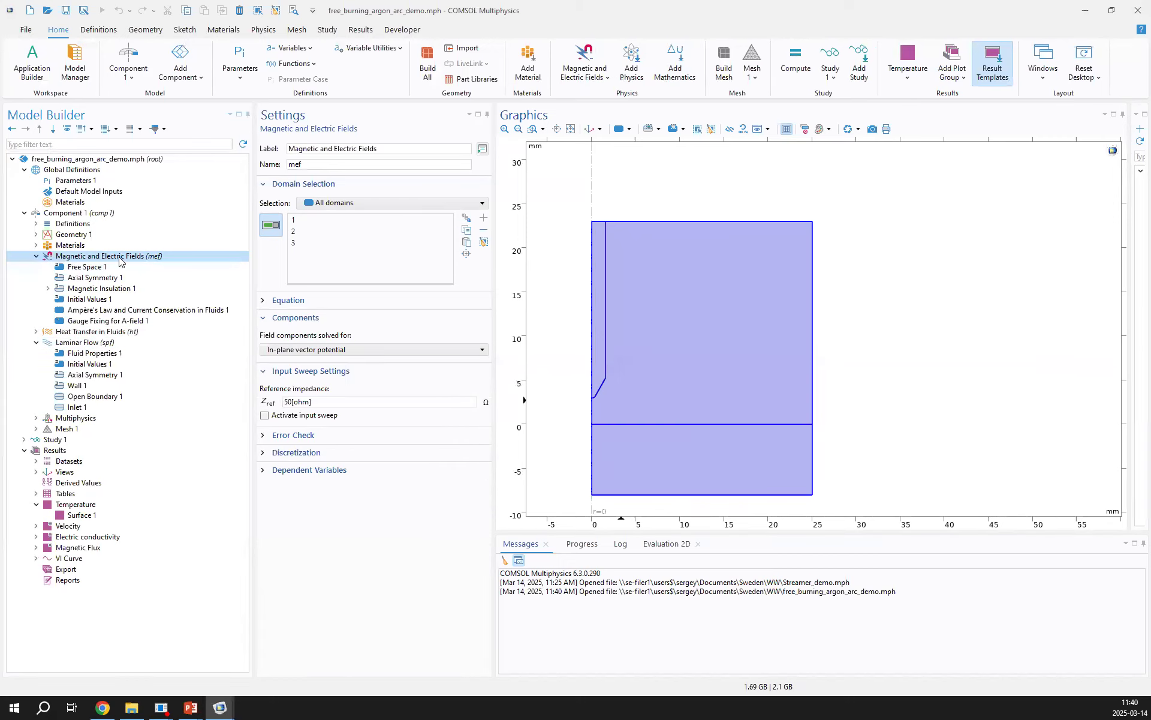
{"action": "double_click", "coordinate": [86, 333]}
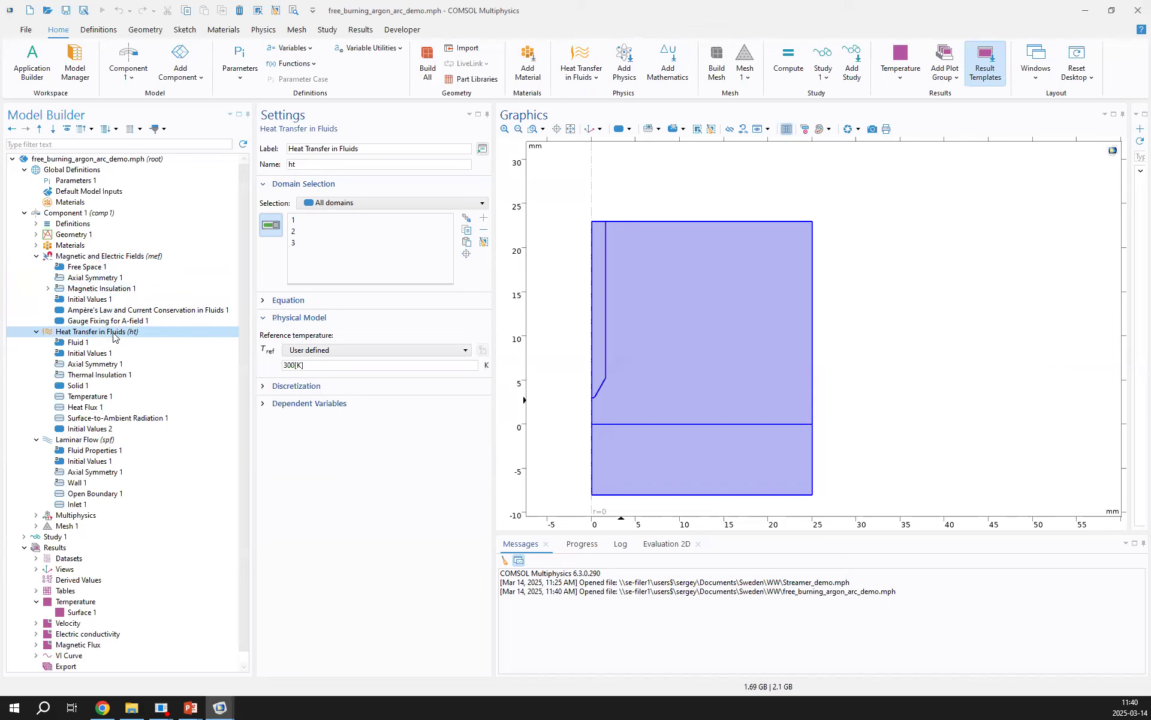
Show the Argon (1[atm]) material's settings and the Equilibrium Discharge materials available in the material library
{"action": "left_click", "coordinate": [36, 245]}
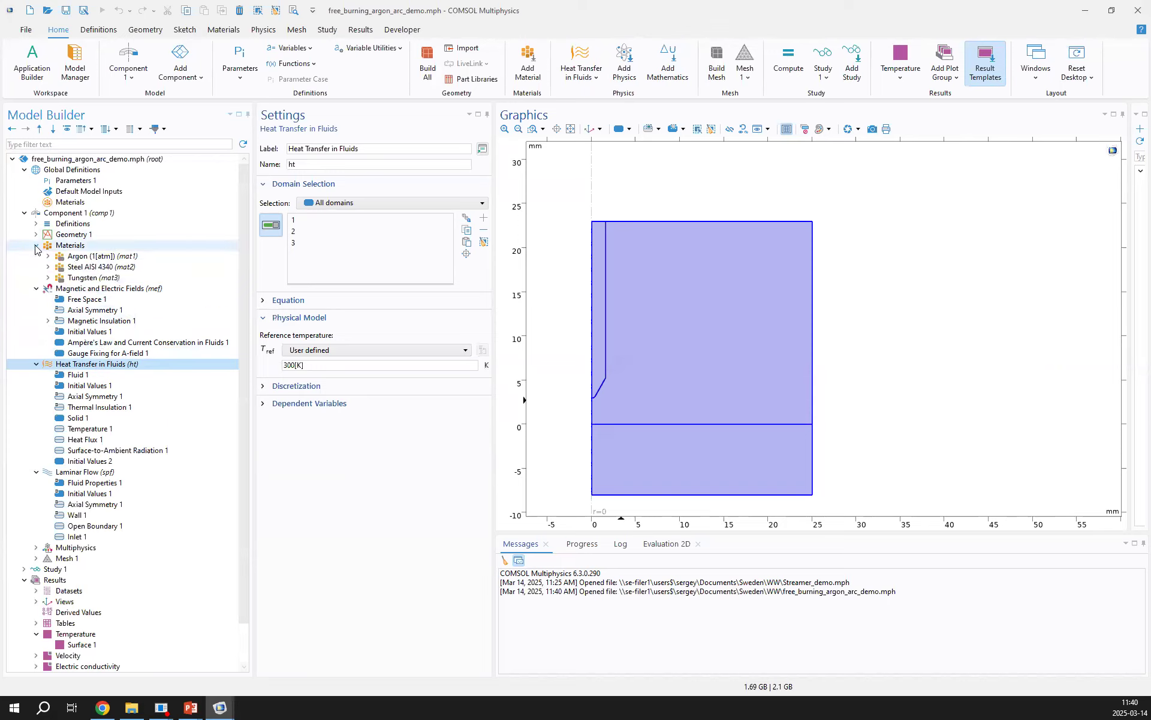
{"action": "left_click", "coordinate": [104, 259]}
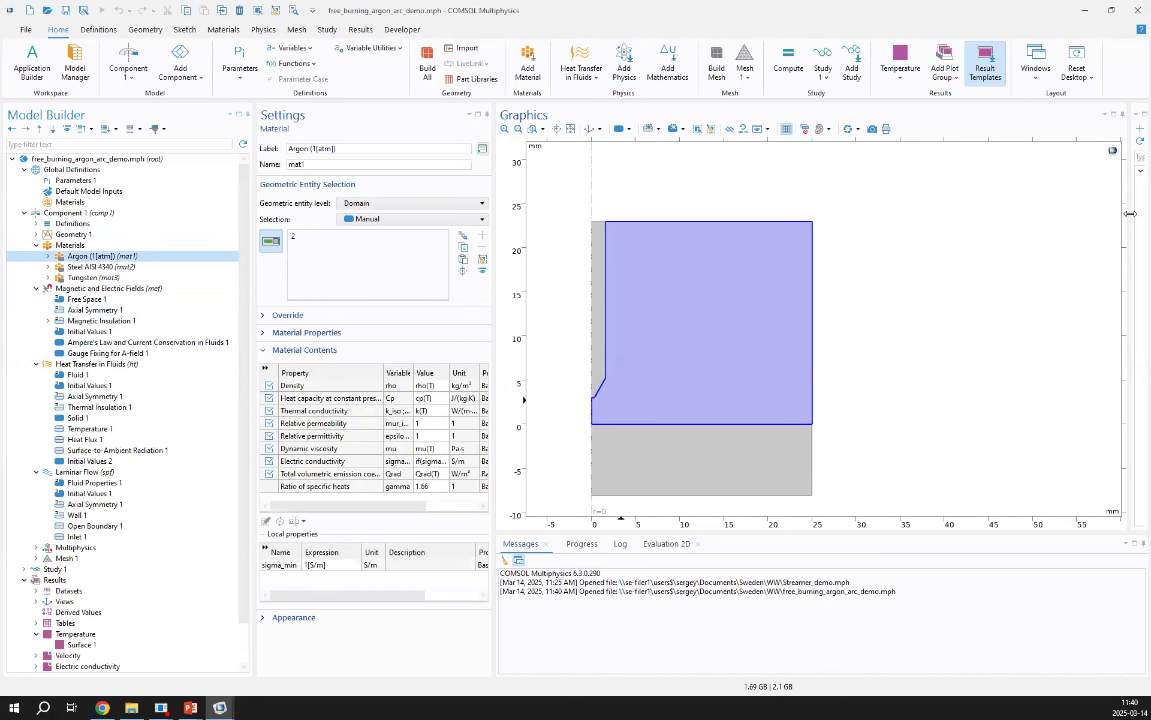
{"action": "left_click_drag", "start_coordinate": [1130, 213], "coordinate": [831, 257]}
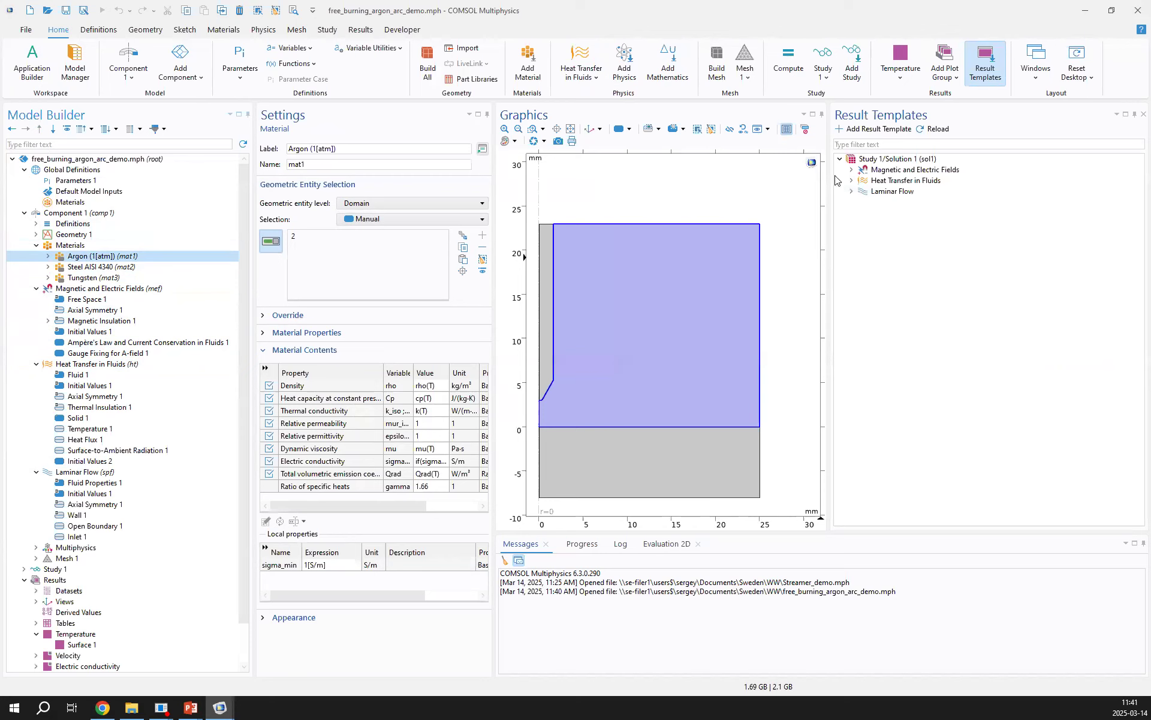
{"action": "left_click", "coordinate": [229, 30]}
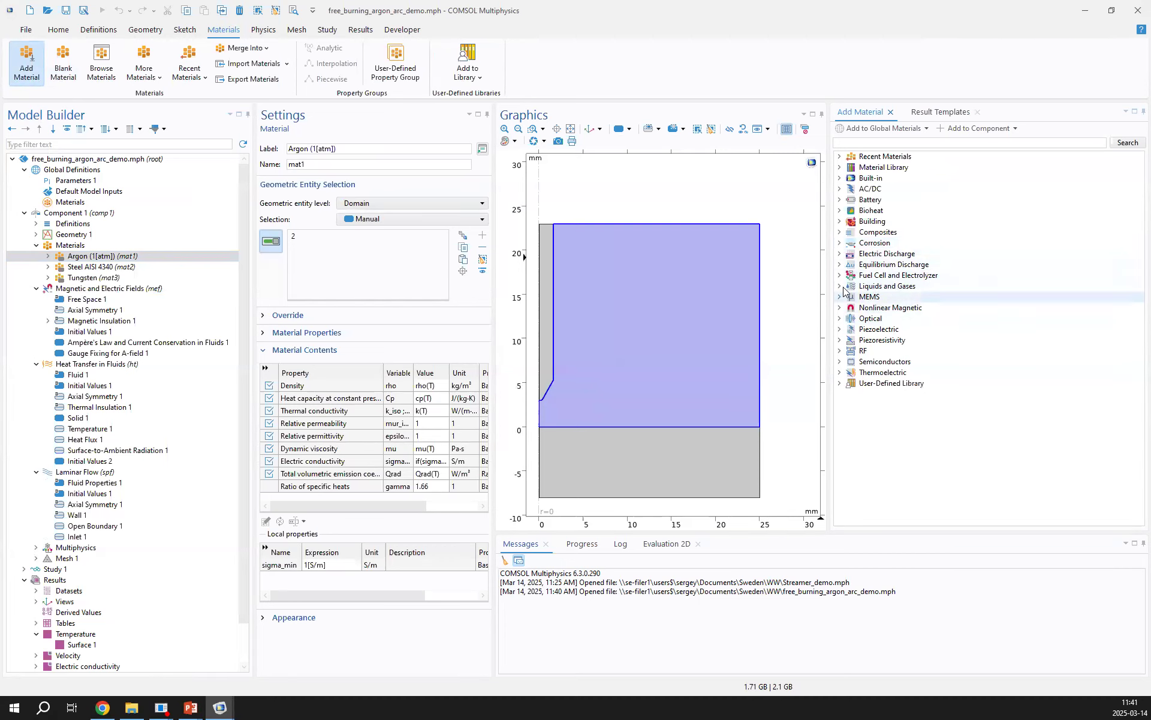
{"action": "double_click", "coordinate": [887, 264]}
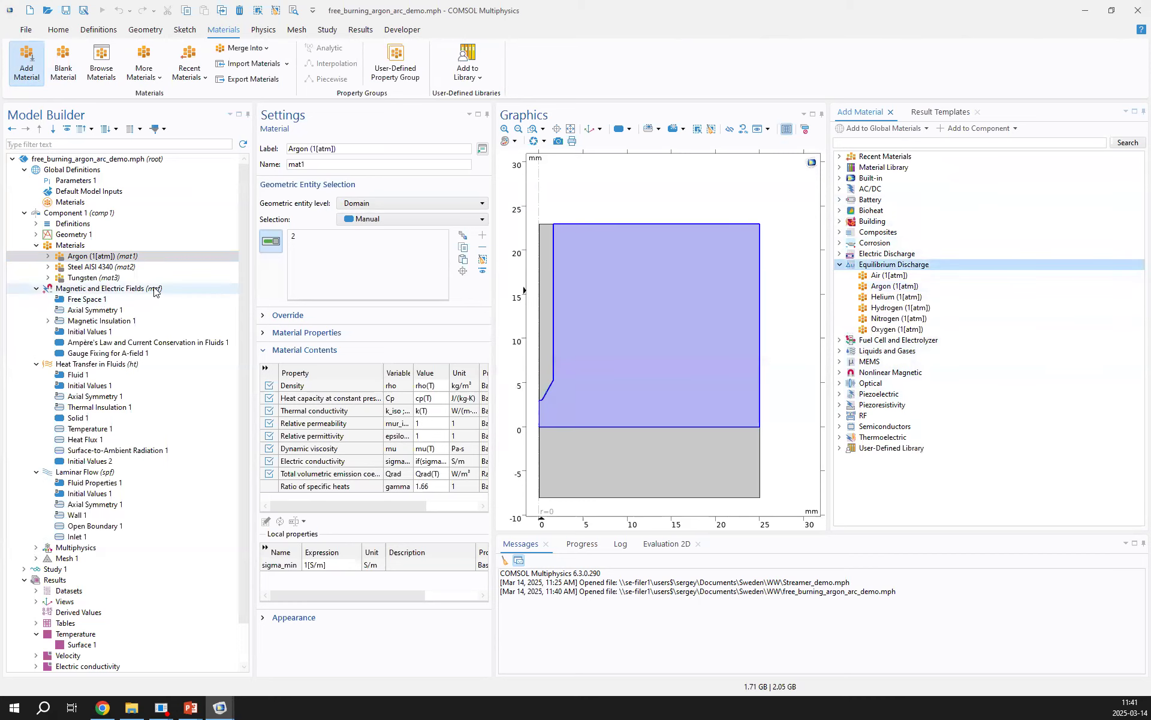
Expand Argon's Basic and Radiation heat transfer property groups, plot the sigma interpolation function and inspect the curve near 5000 K
{"action": "left_click", "coordinate": [48, 256]}
{"action": "left_click", "coordinate": [89, 268]}
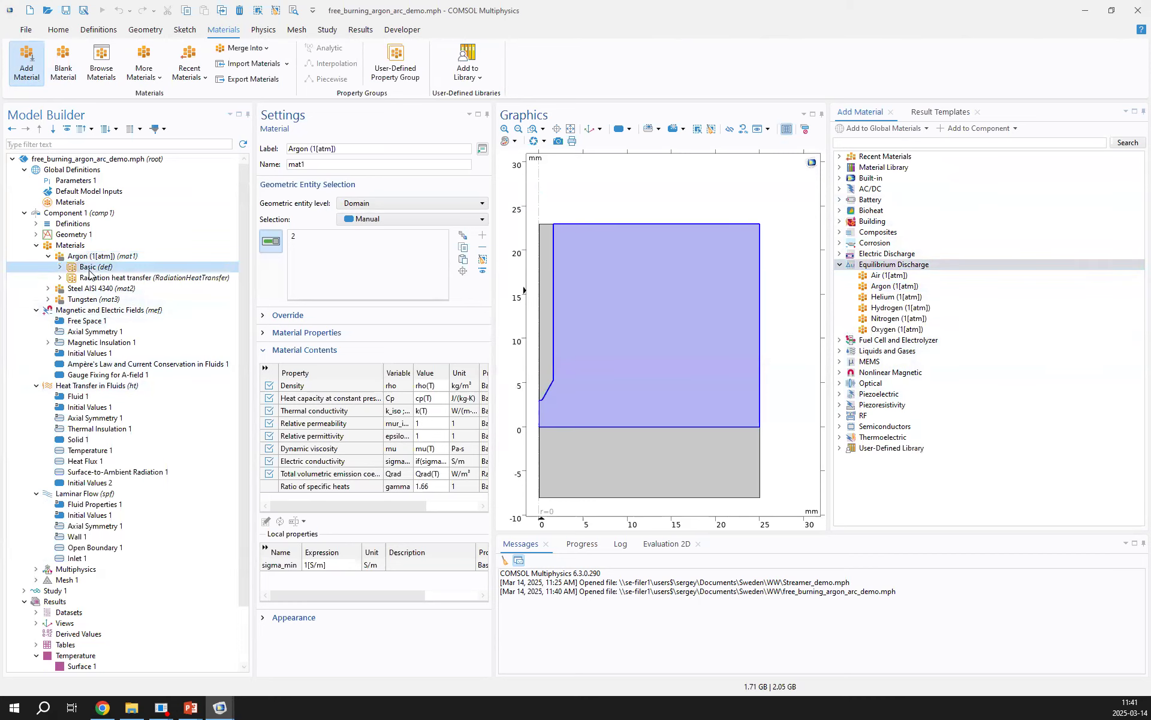
{"action": "double_click", "coordinate": [102, 277]}
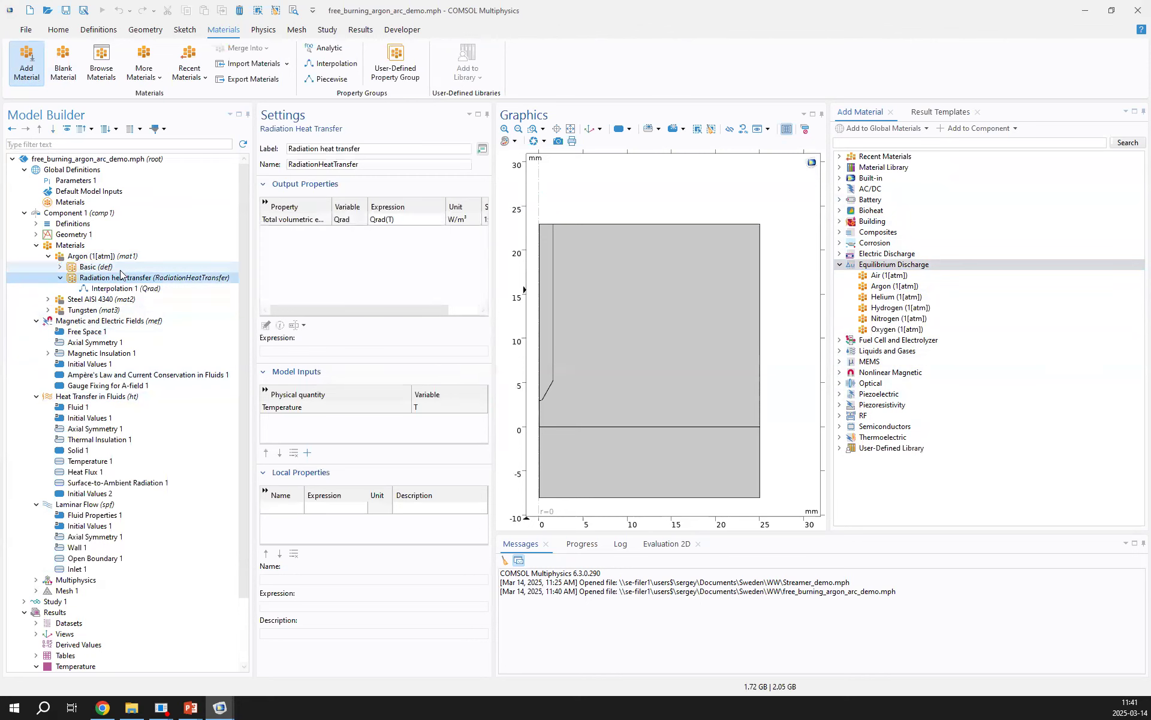
{"action": "left_click", "coordinate": [102, 269]}
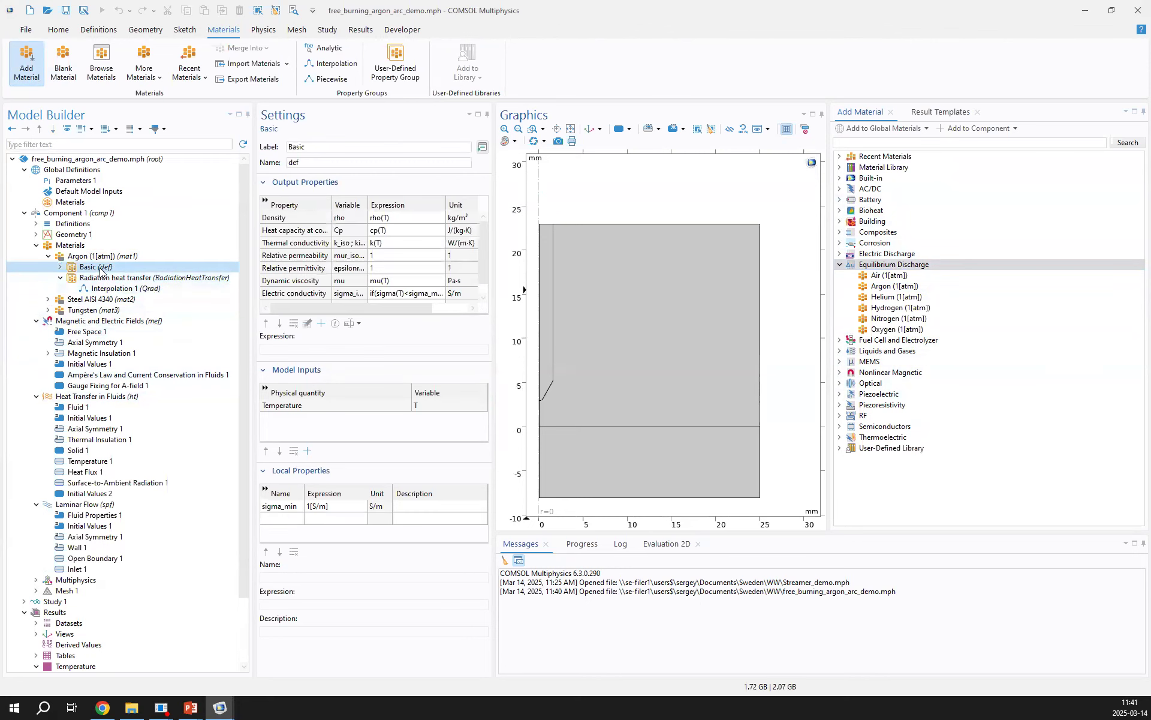
{"action": "double_click", "coordinate": [101, 269]}
{"action": "left_click", "coordinate": [126, 321]}
{"action": "left_click", "coordinate": [273, 146]}
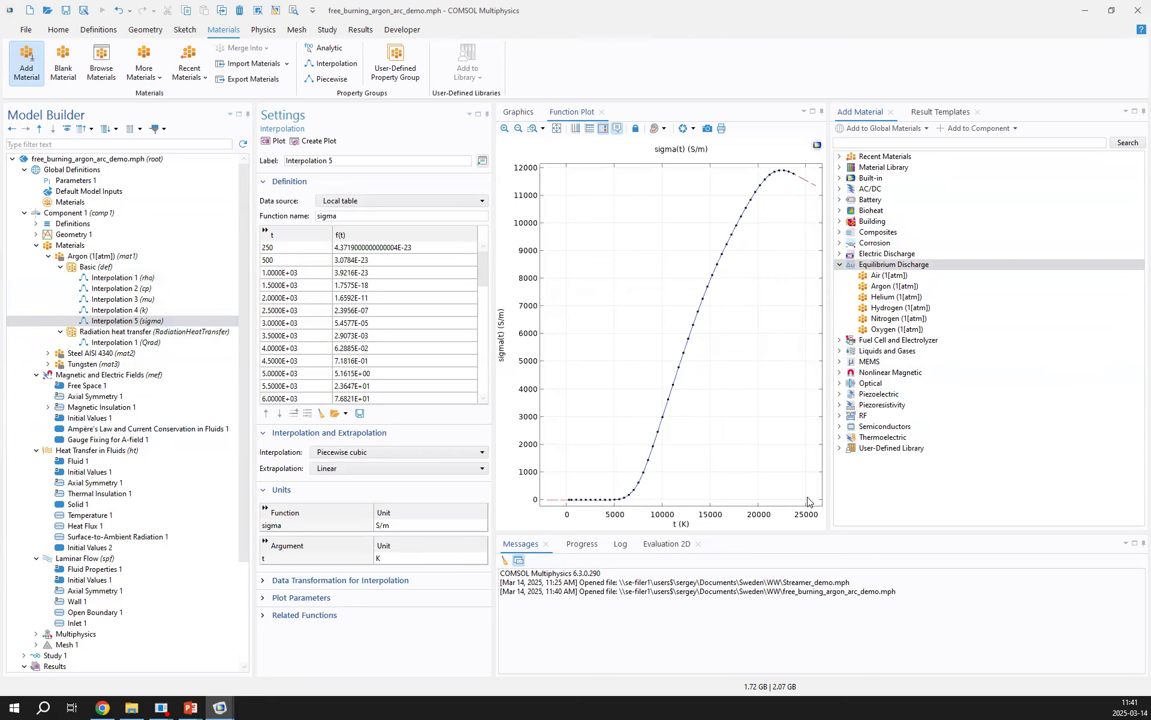
{"action": "mouse_move", "coordinate": [576, 501]}
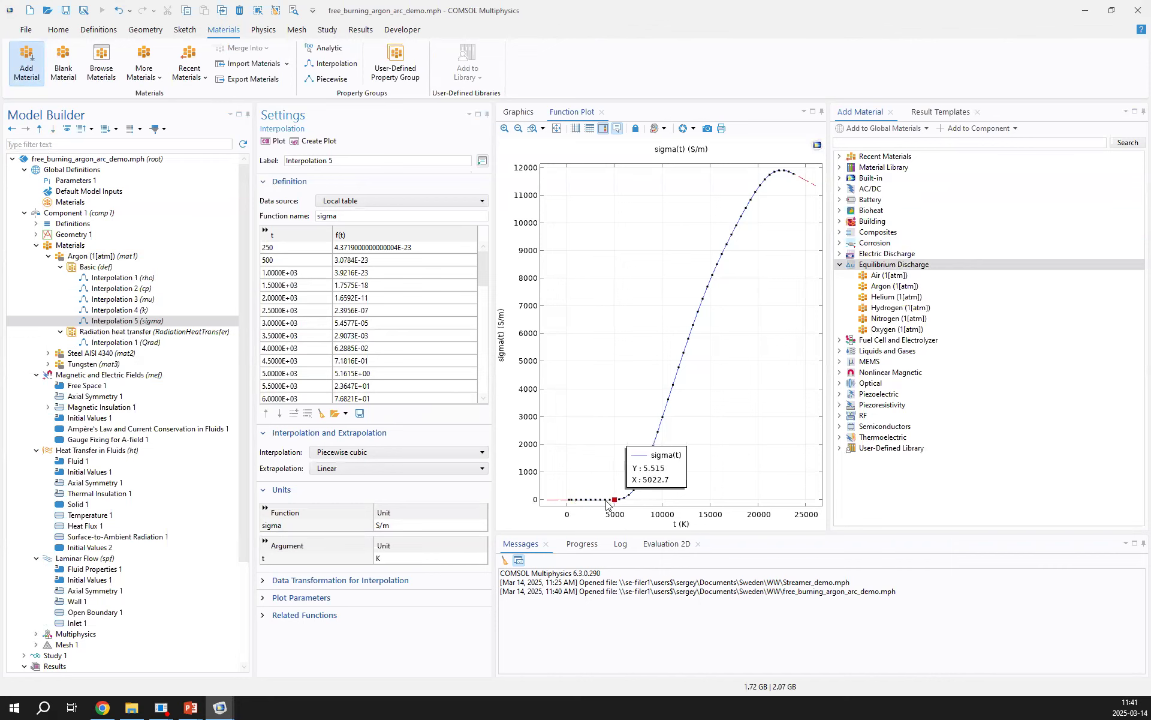
Widen the Argon material's contents table and inspect the sigma_min term in the Electric conductivity expression
{"action": "left_click", "coordinate": [106, 258]}
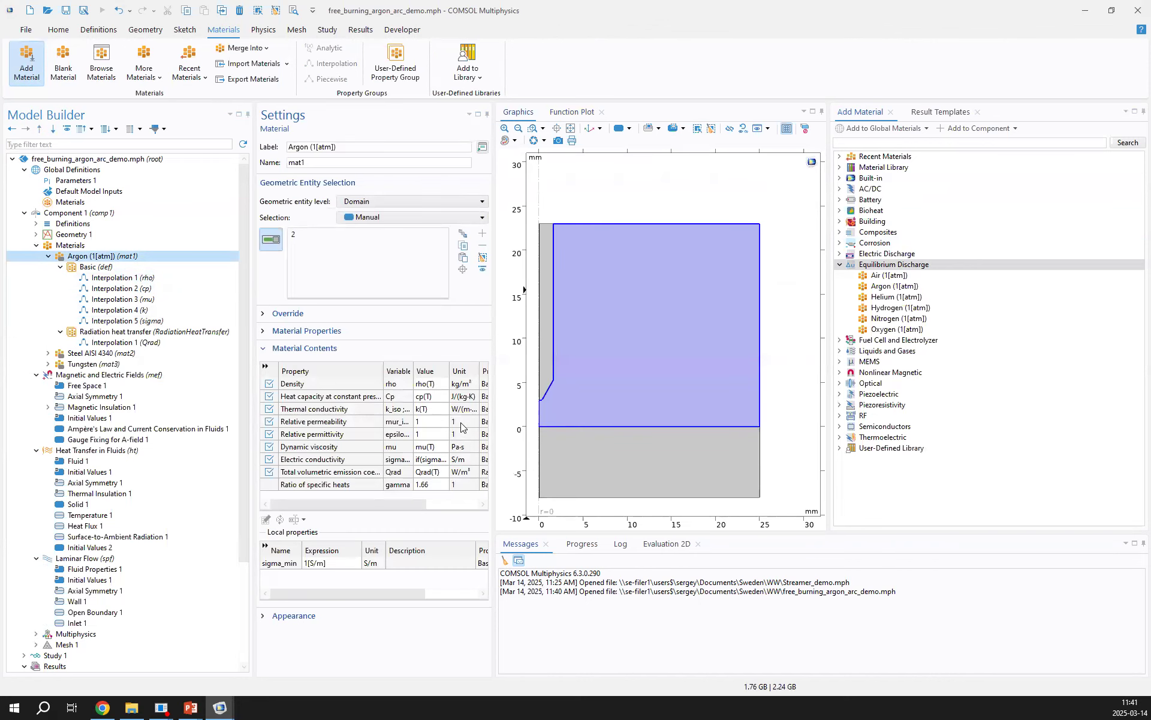
{"action": "left_click_drag", "start_coordinate": [495, 435], "coordinate": [567, 438]}
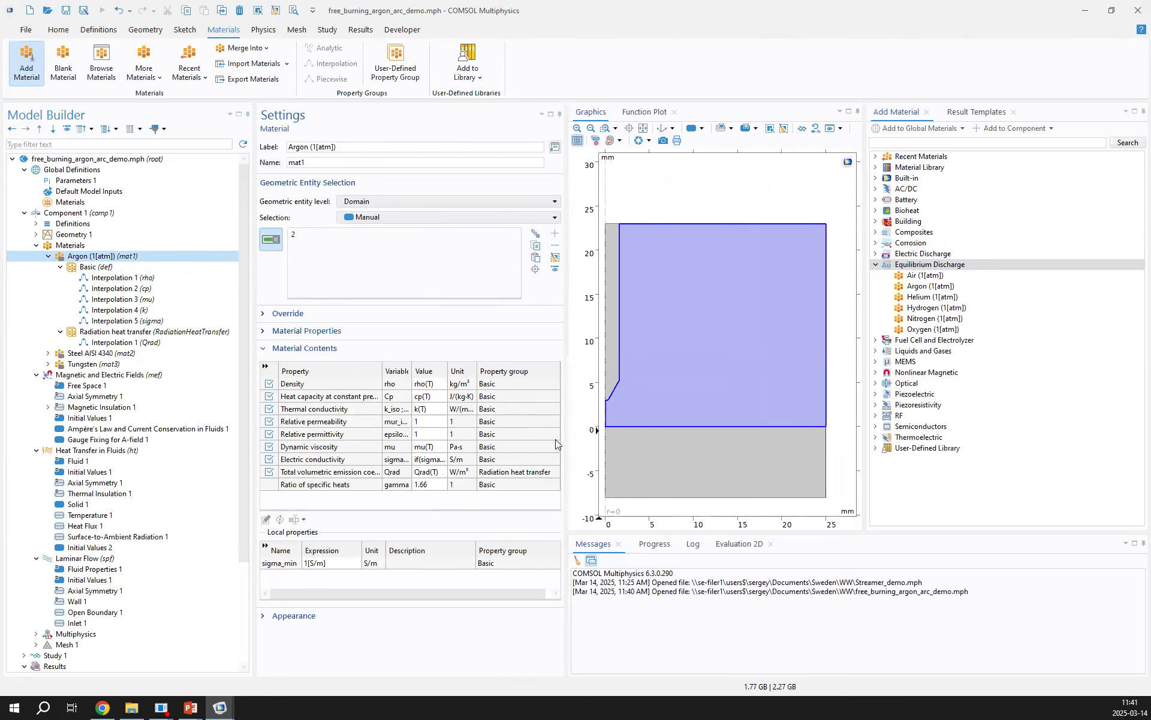
{"action": "left_click_drag", "start_coordinate": [443, 370], "coordinate": [482, 370]}
{"action": "left_click", "coordinate": [470, 460]}
{"action": "double_click", "coordinate": [456, 459]}
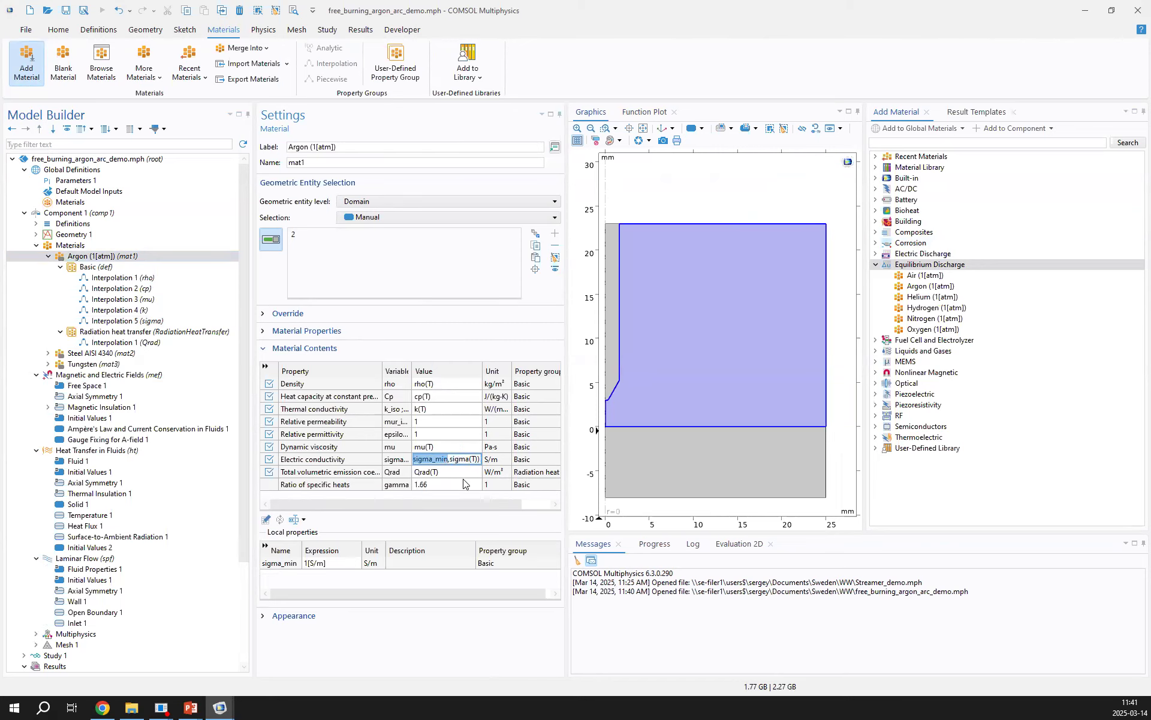
Examine the T0(r) initial temperature in Initial Values 2 and plot its analytic function T0 from the component's definitions
{"action": "left_click", "coordinate": [88, 547]}
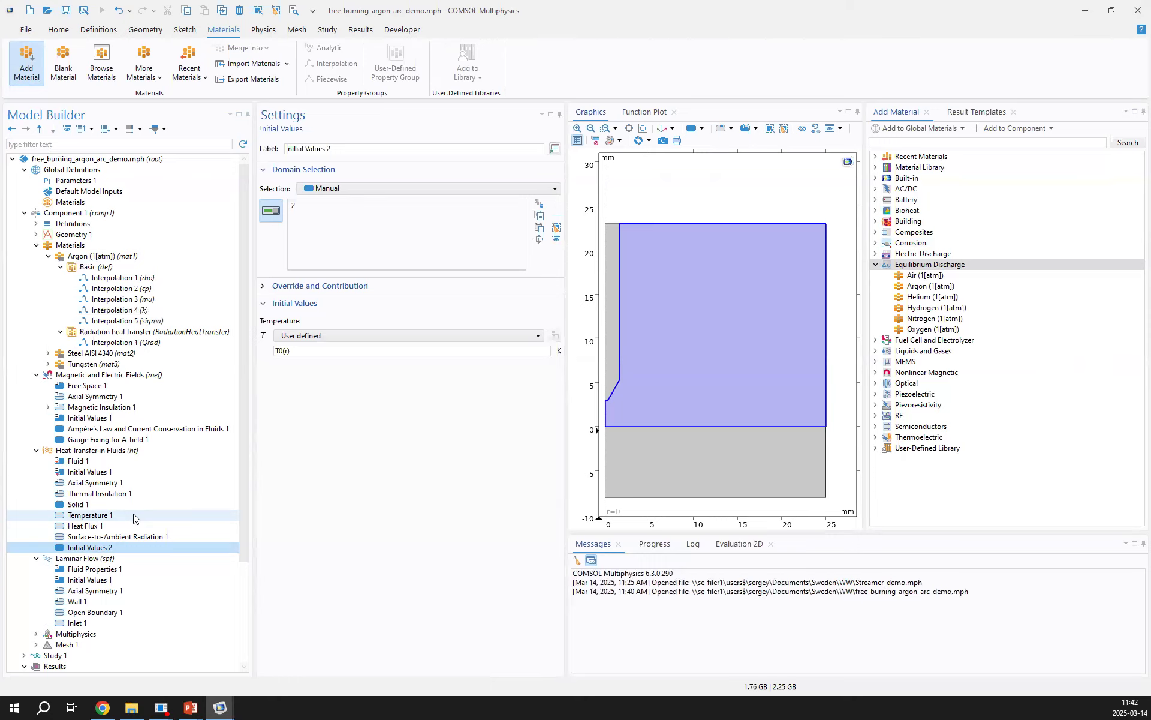
{"action": "left_click", "coordinate": [291, 351]}
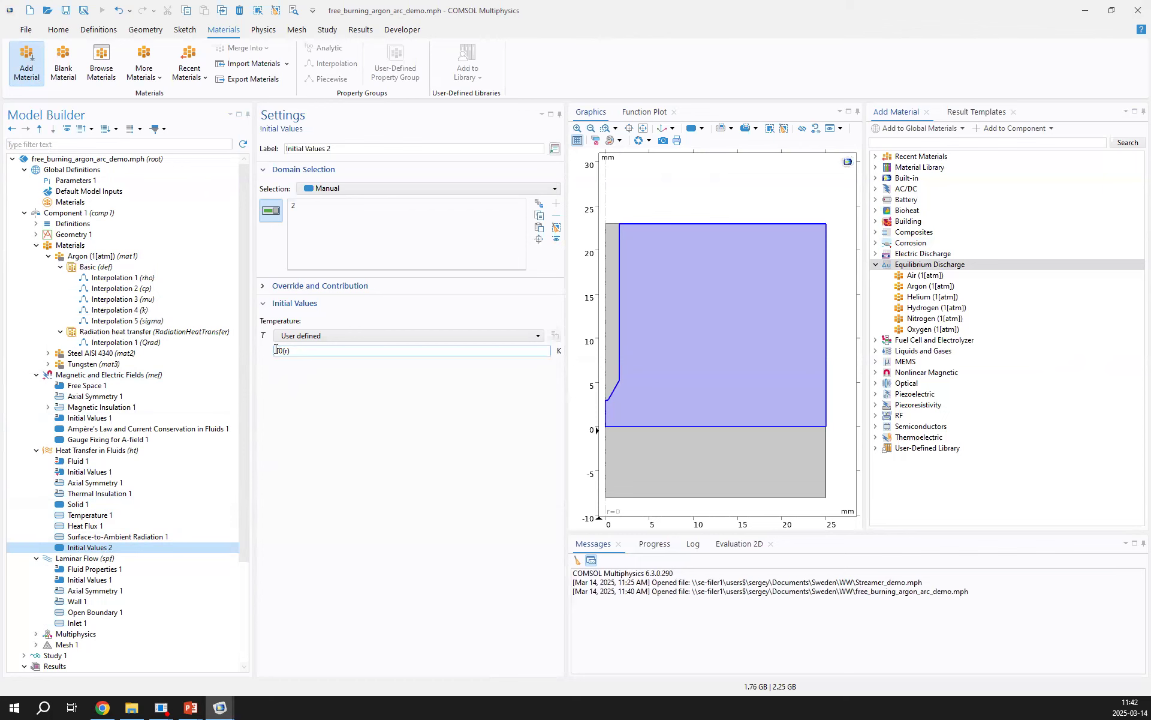
{"action": "left_click", "coordinate": [98, 227]}
{"action": "double_click", "coordinate": [99, 227]}
{"action": "left_click", "coordinate": [98, 234]}
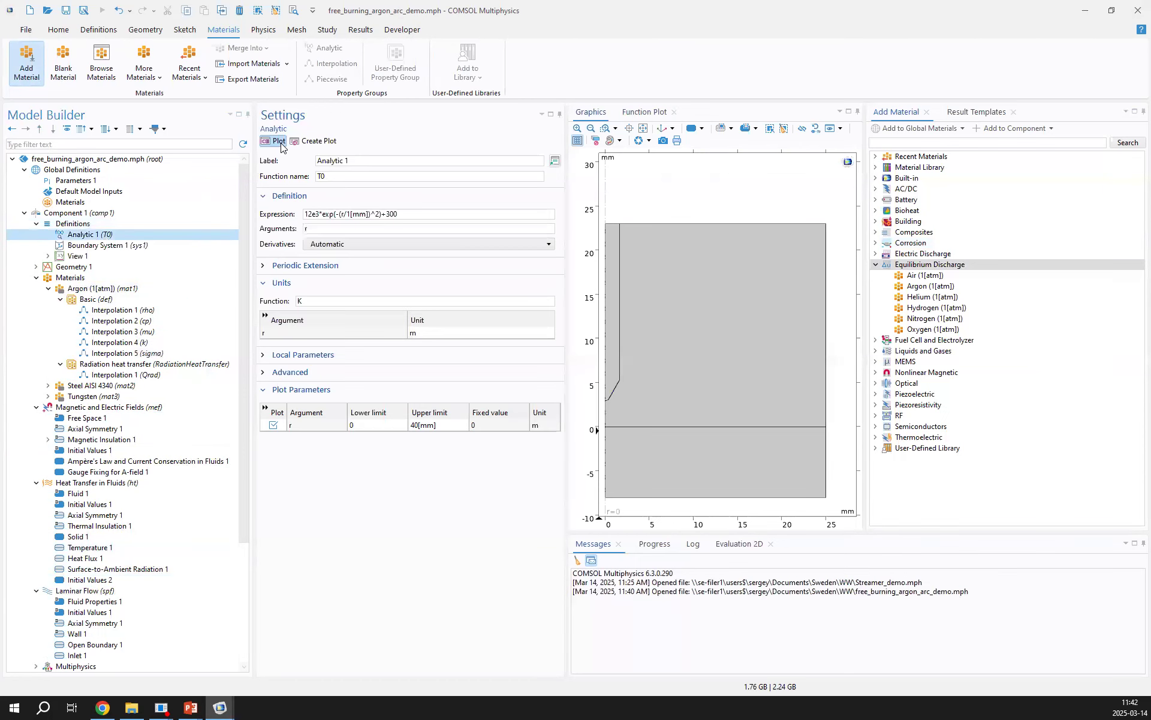
{"action": "left_click", "coordinate": [275, 140]}
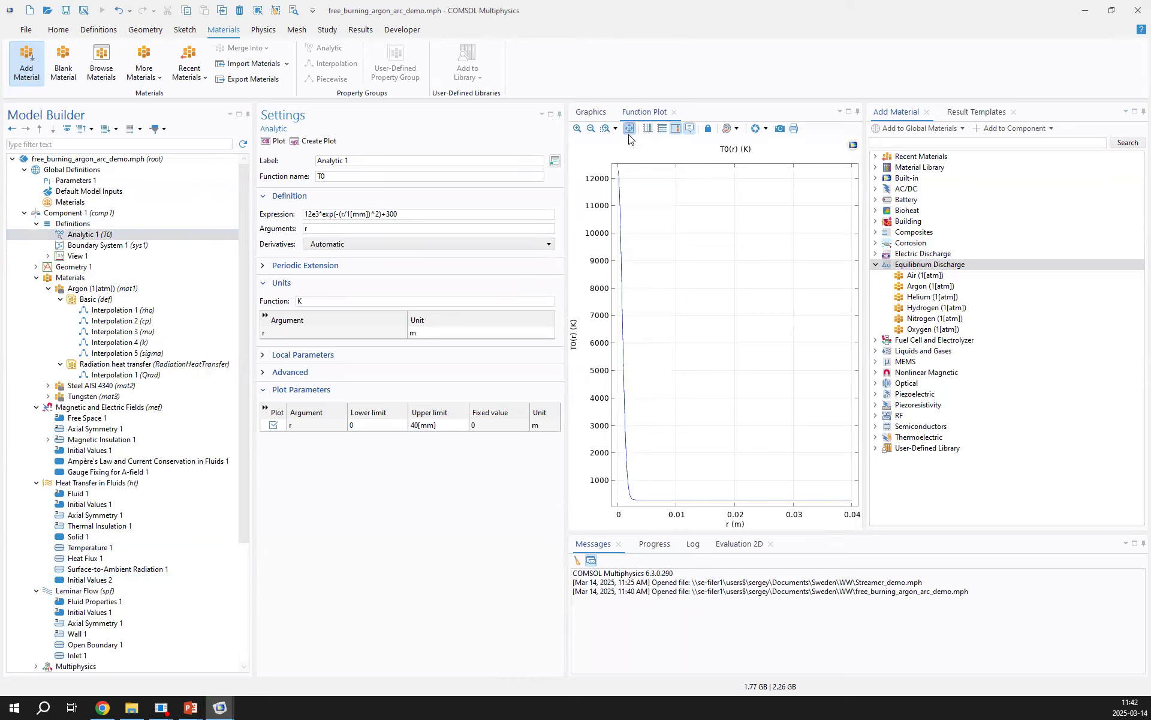
{"action": "mouse_move", "coordinate": [617, 191]}
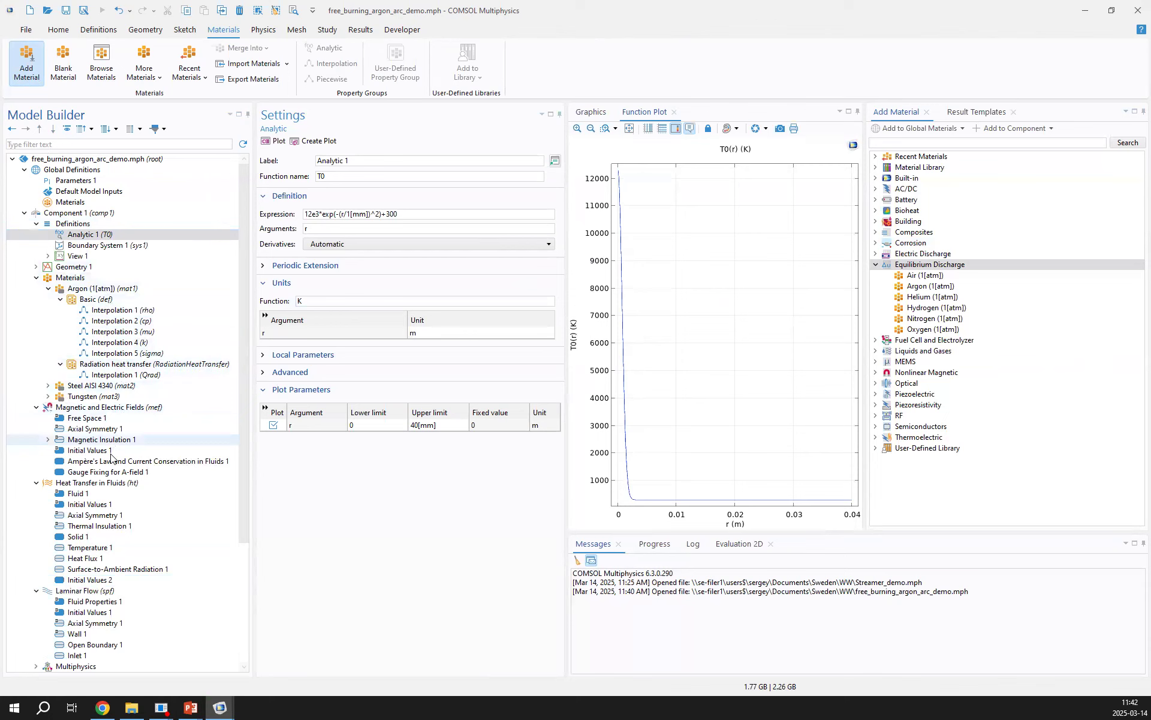
Return to Initial Values 2, replot Argon's sigma interpolation function and read the conductivity near 10000 K
{"action": "left_click", "coordinate": [90, 579]}
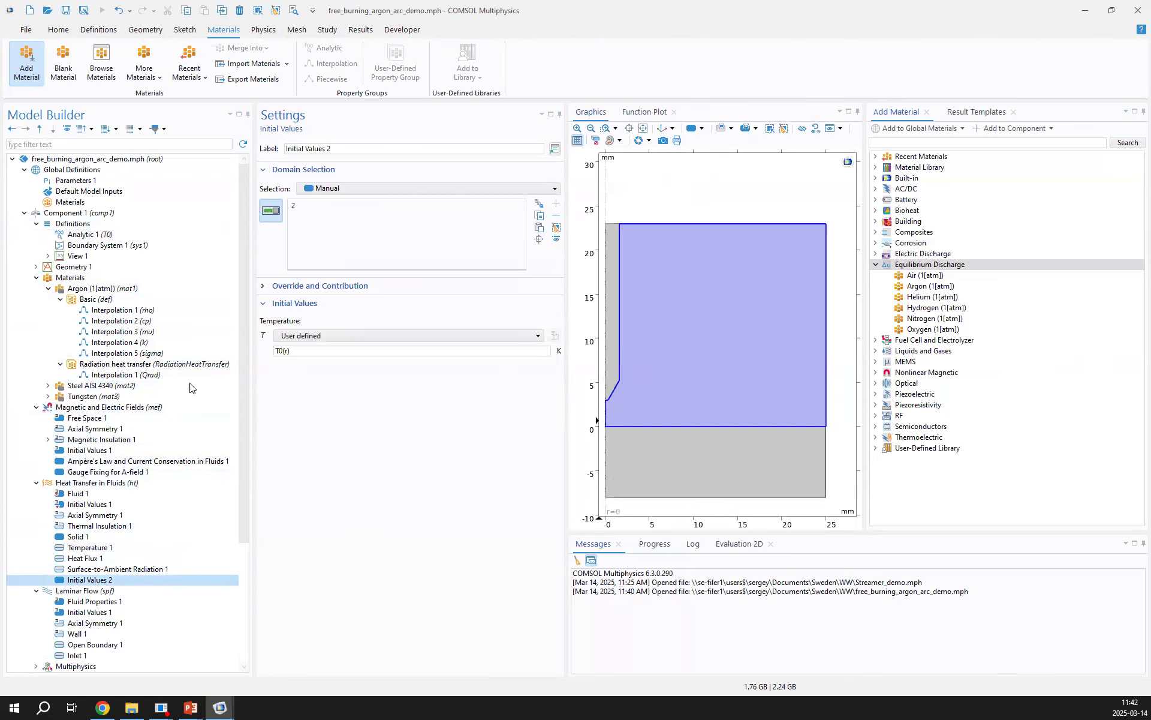
{"action": "left_click", "coordinate": [135, 354]}
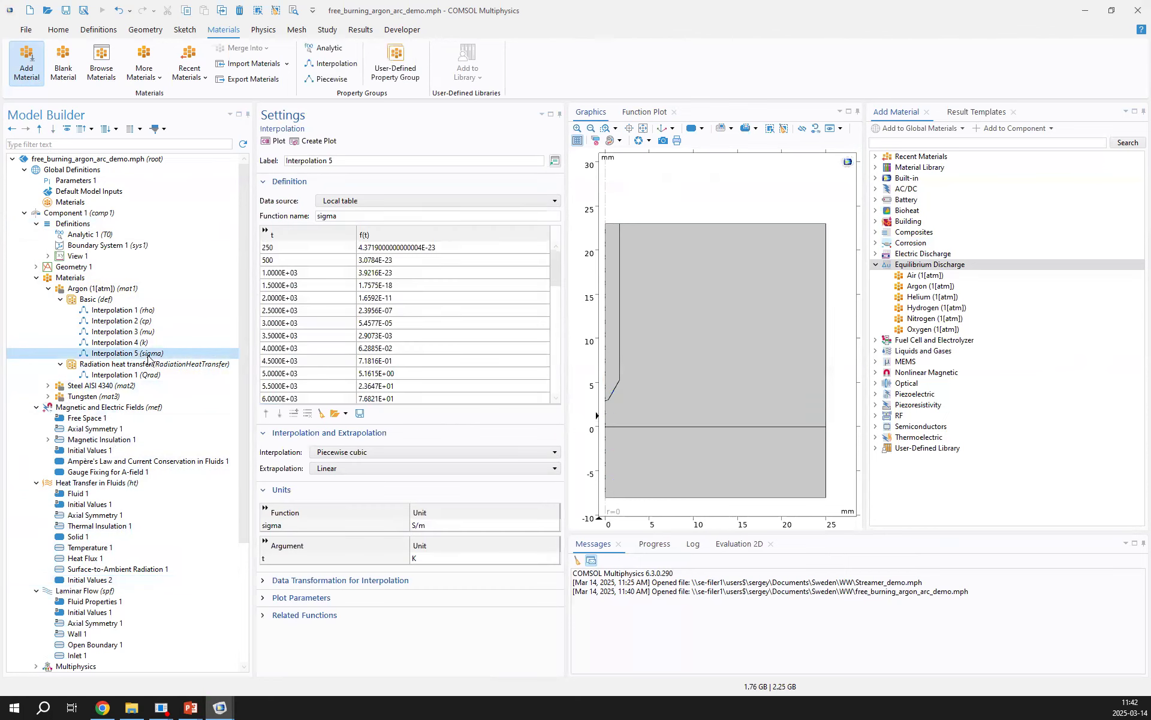
{"action": "left_click", "coordinate": [276, 142]}
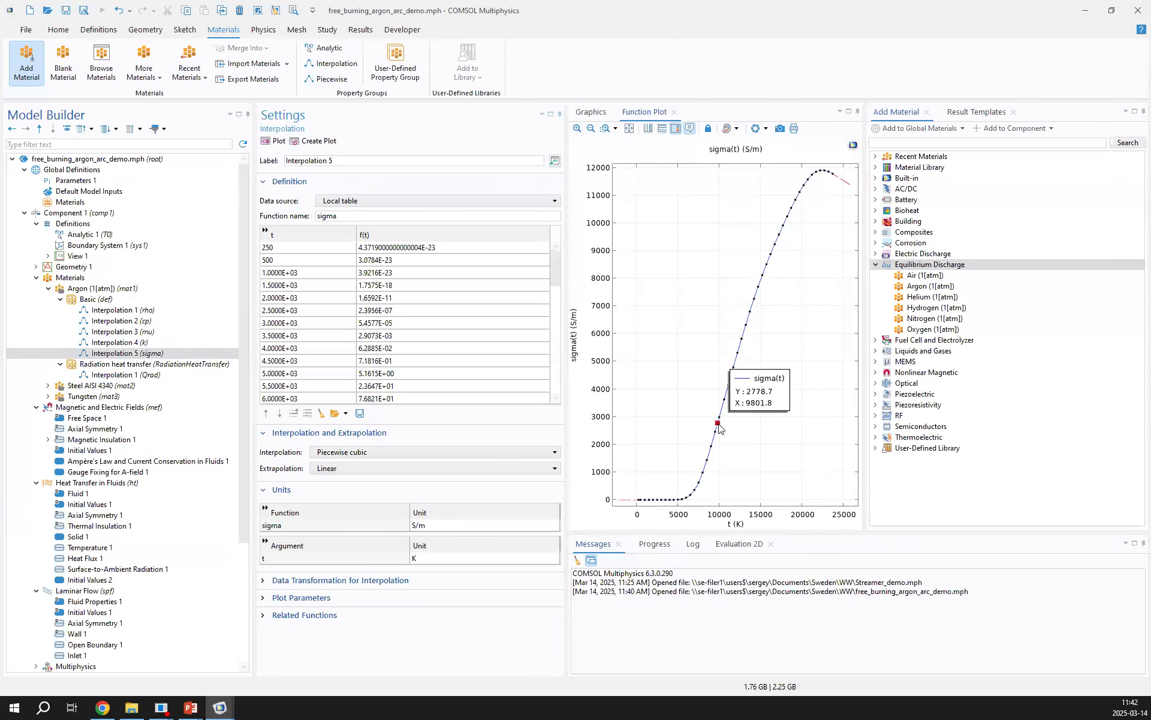
{"action": "mouse_move", "coordinate": [718, 430]}
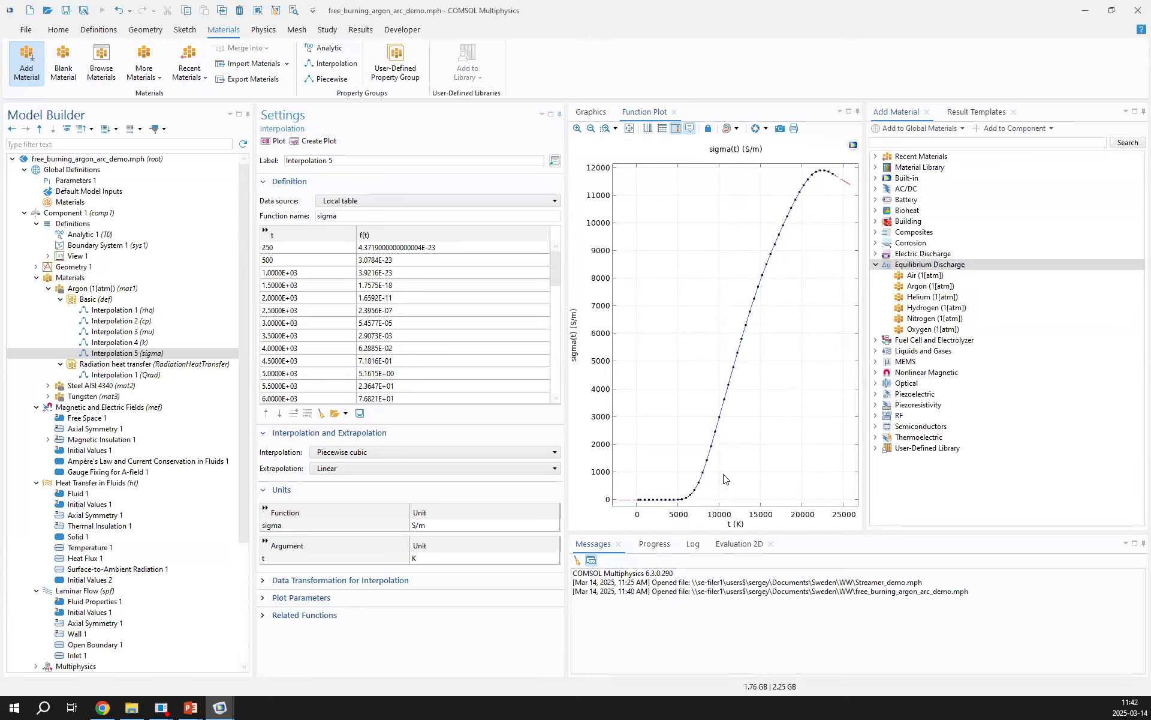
Review the Magnetic and Electric Fields settings and the auxiliary sweep over I0 in Study 1's Stationary step
{"action": "left_click", "coordinate": [84, 408]}
{"action": "scroll", "coordinate": [96, 437], "scroll_direction": "down", "scroll_amount": 5}
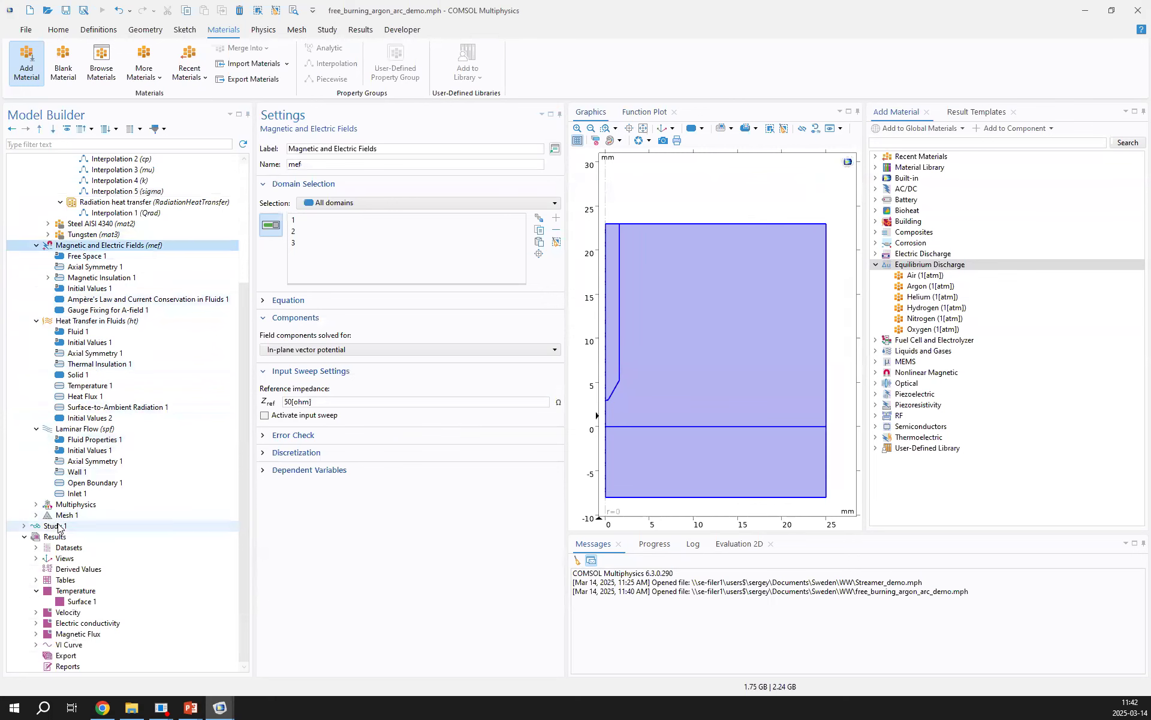
{"action": "double_click", "coordinate": [96, 526]}
{"action": "left_click", "coordinate": [100, 538]}
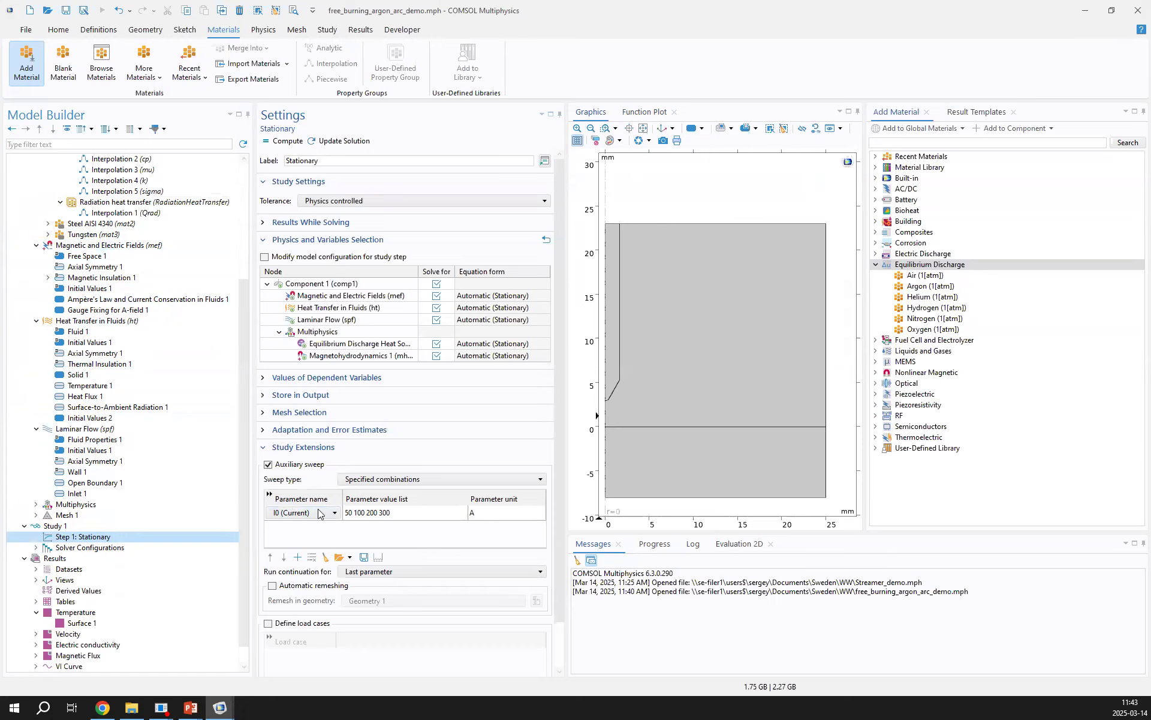
Examine Terminal 1 under Magnetic Insulation 1, bringing its boundary and I0 current setting into view
{"action": "left_click", "coordinate": [96, 277]}
{"action": "left_click", "coordinate": [48, 277]}
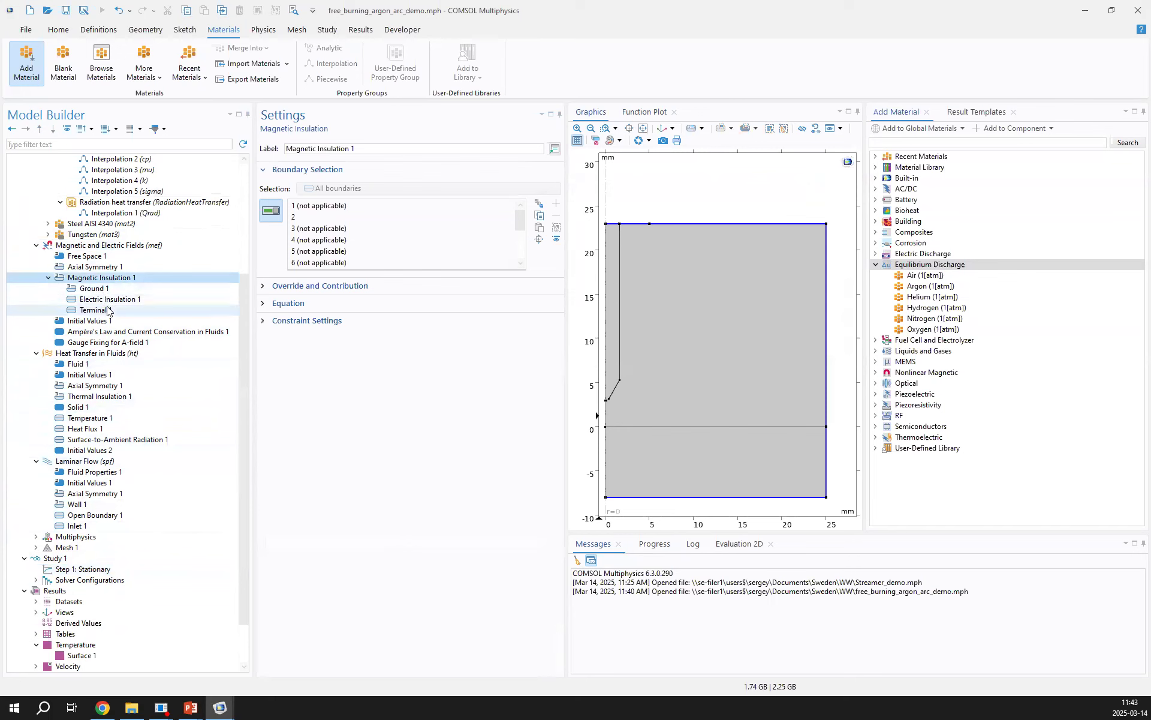
{"action": "left_click", "coordinate": [96, 309]}
{"action": "right_click_drag", "start_coordinate": [665, 204], "coordinate": [719, 208]}
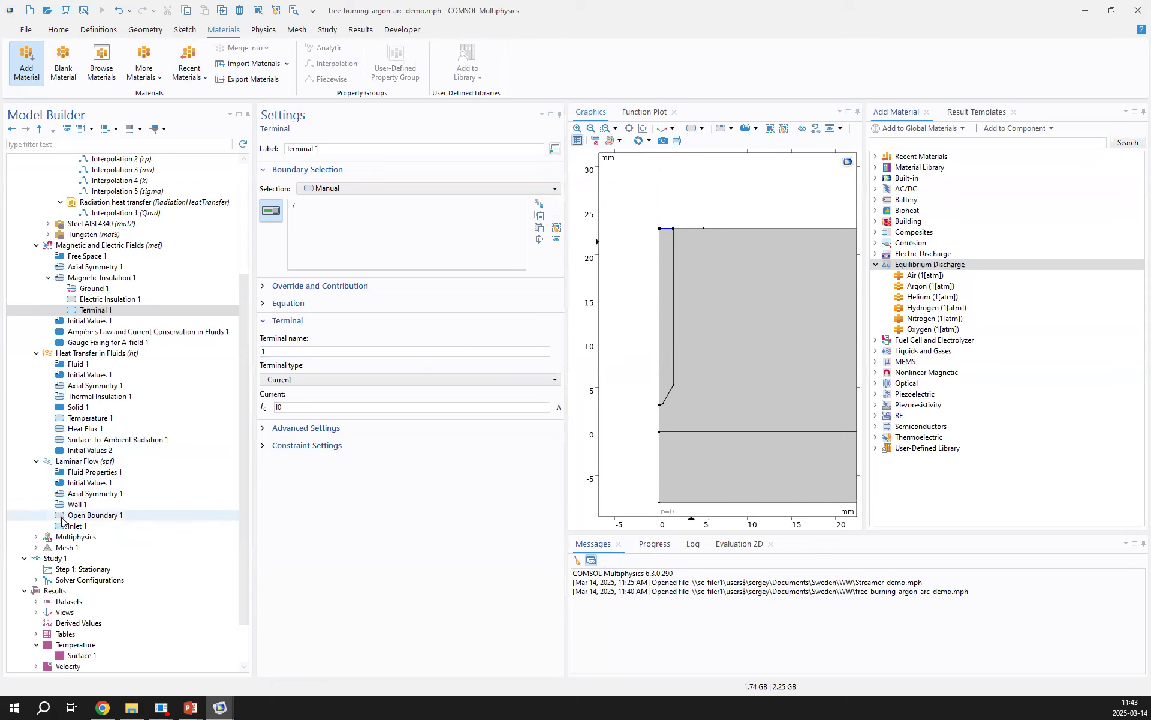
Display the Temperature plot group for I0 = 300 A and enlarge the graphics area
{"action": "scroll", "coordinate": [62, 519], "scroll_direction": "down", "scroll_amount": 2}
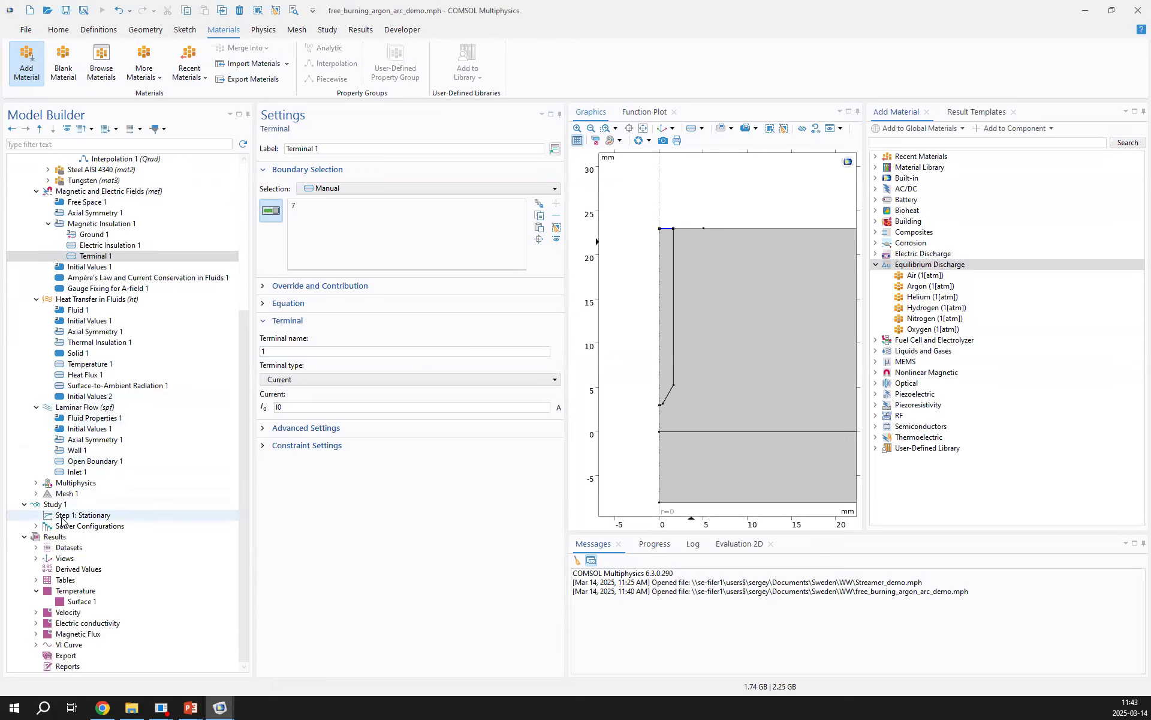
{"action": "left_click", "coordinate": [75, 591]}
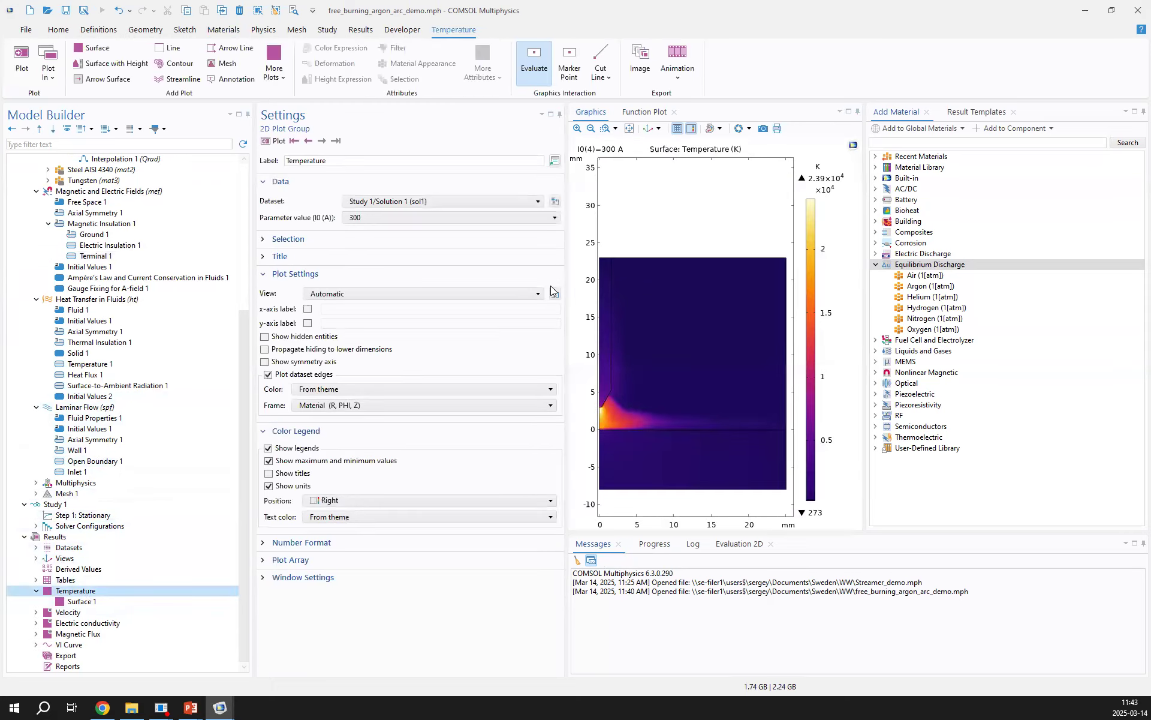
{"action": "left_click_drag", "start_coordinate": [566, 282], "coordinate": [443, 282]}
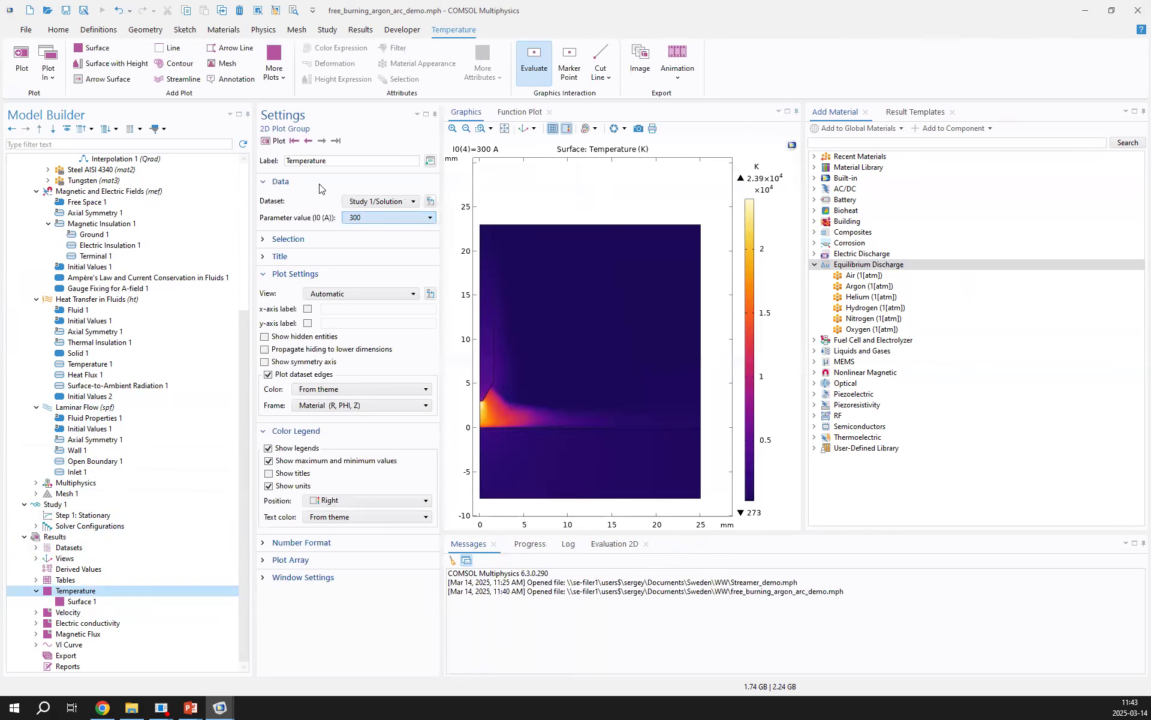
Step the Temperature plot through the successive I0 solutions up to 300 A
{"action": "left_click", "coordinate": [322, 141]}
{"action": "left_click", "coordinate": [323, 141]}
{"action": "left_click", "coordinate": [323, 141]}
{"action": "left_click", "coordinate": [323, 141]}
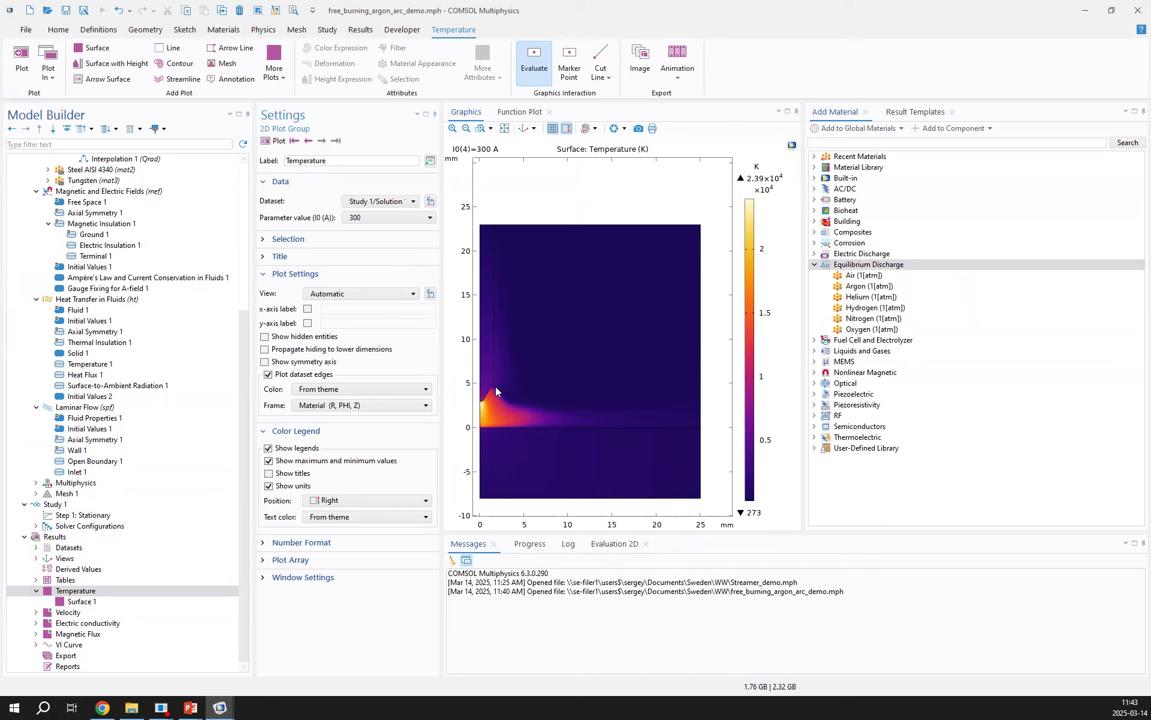
Review the Velocity, Electric conductivity, Magnetic Flux and VI Curve results, returning through Magnetic Flux to the Electric conductivity plot
{"action": "left_click", "coordinate": [121, 612]}
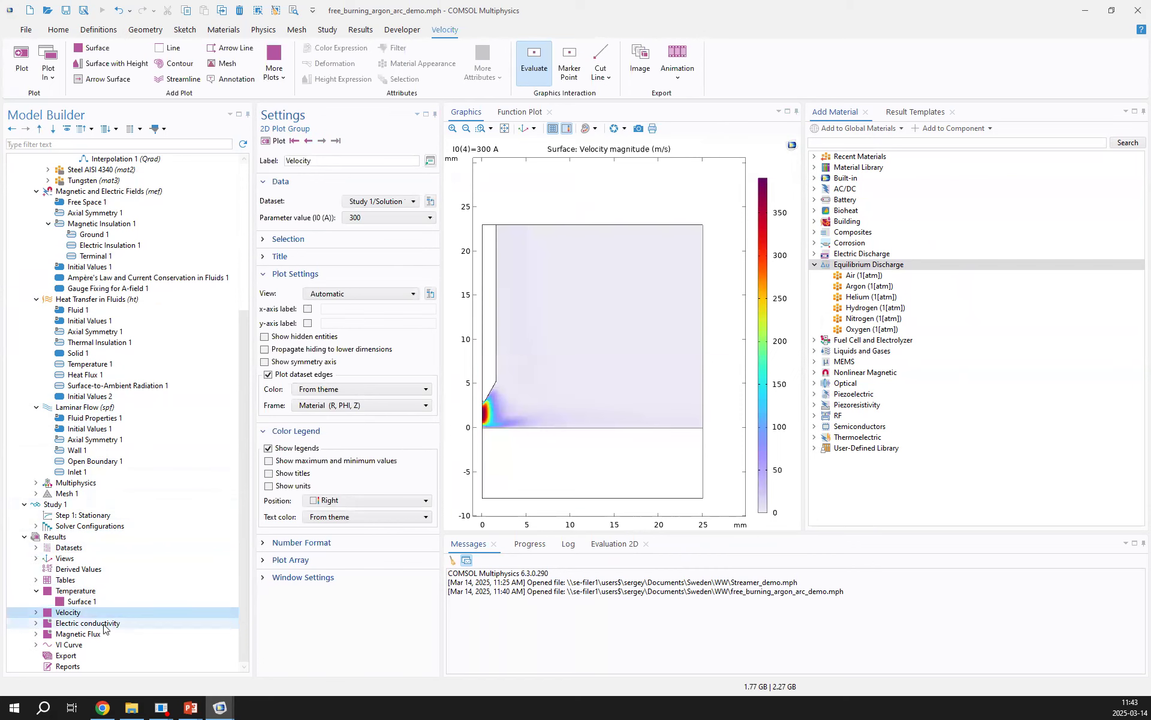
{"action": "left_click", "coordinate": [115, 624]}
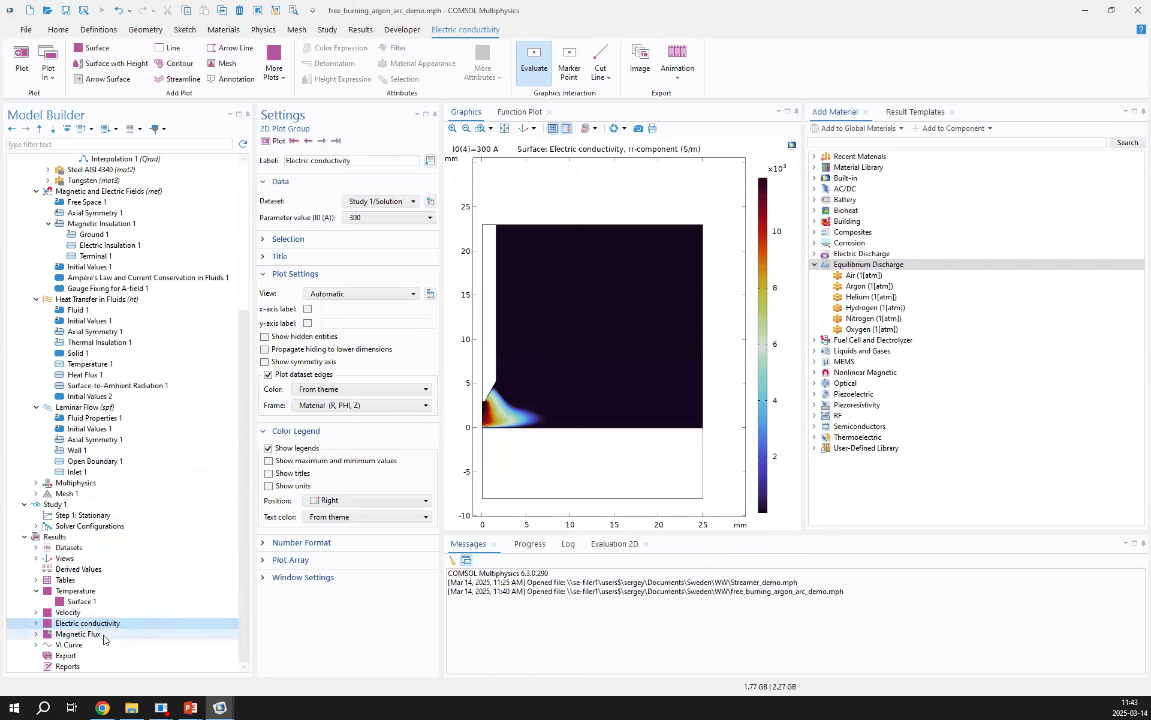
{"action": "left_click", "coordinate": [99, 636]}
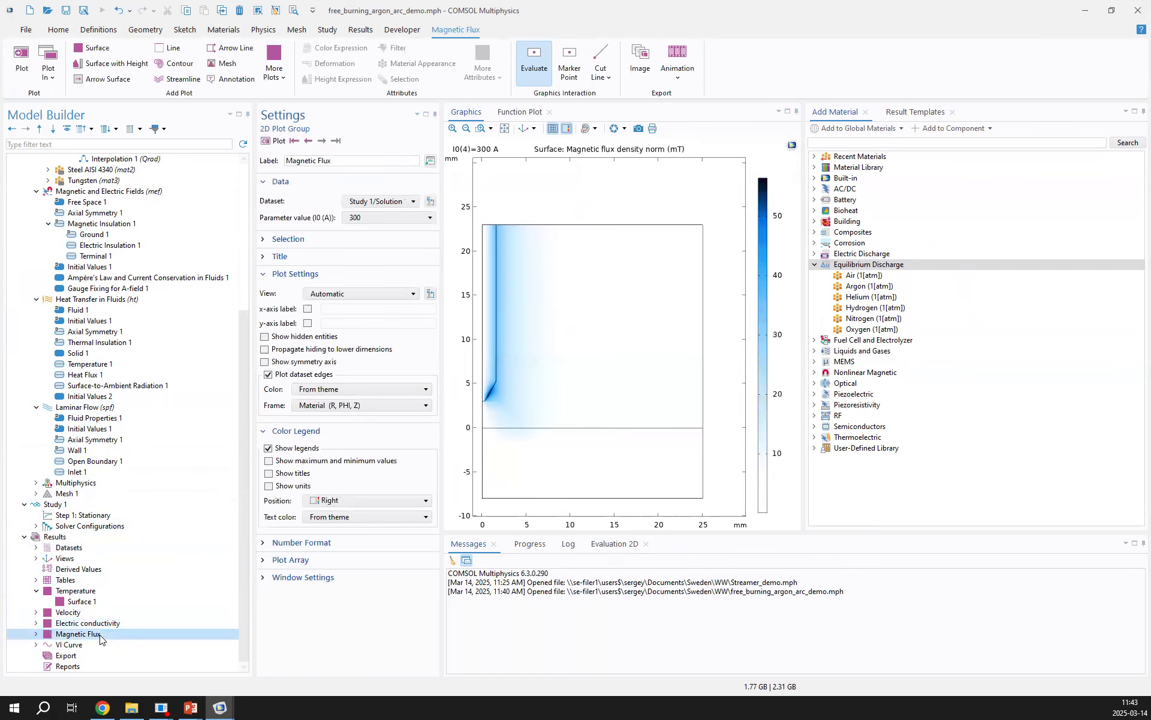
{"action": "left_click", "coordinate": [95, 646]}
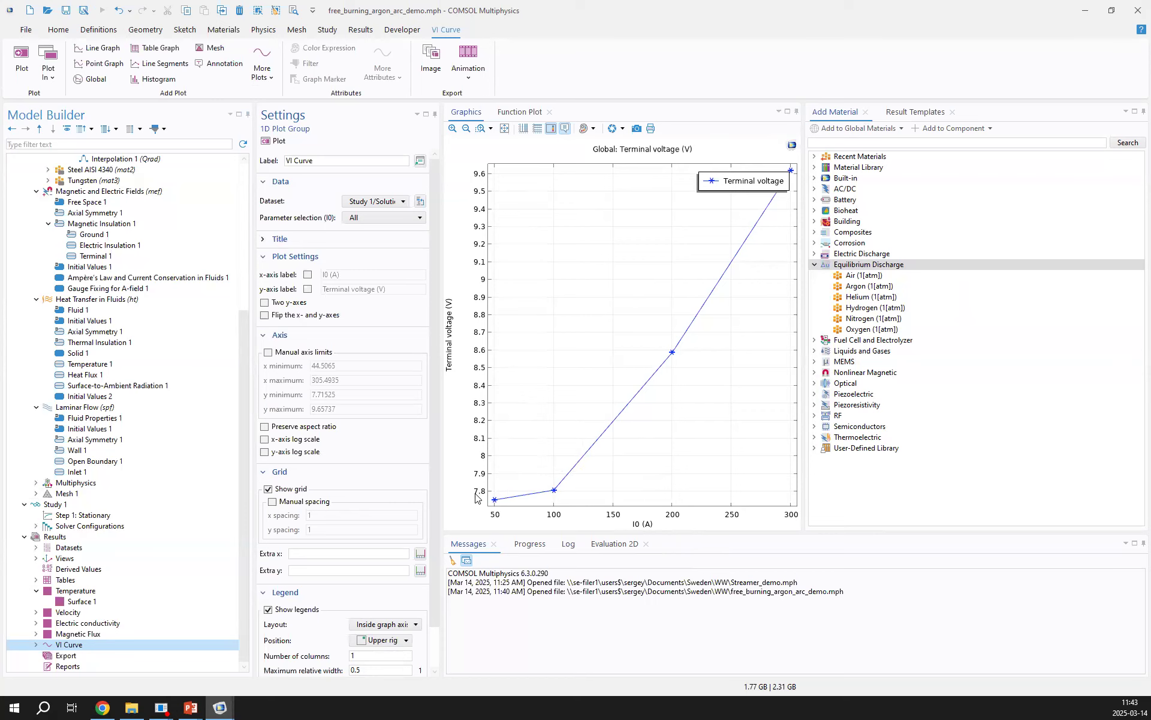
{"action": "left_click", "coordinate": [83, 633]}
{"action": "left_click", "coordinate": [86, 623]}
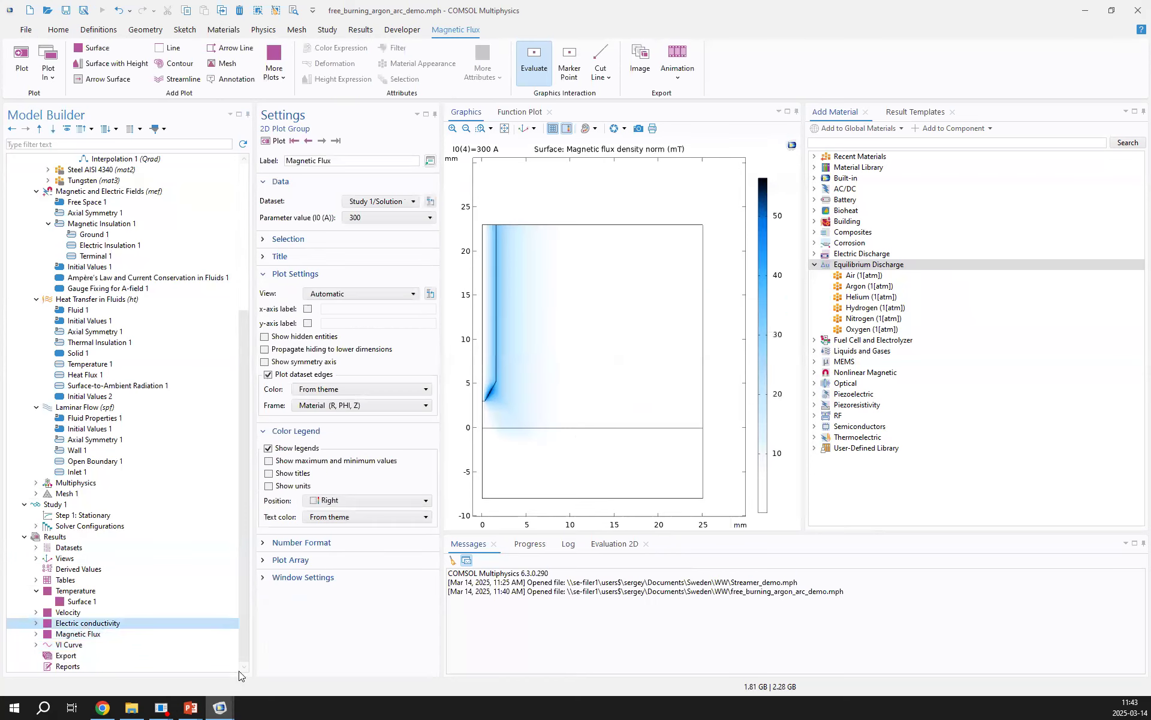
Switch to the running PowerPoint slide show and advance from the argon arc example to the Electric Discharge Module concluding remarks
{"action": "mouse_move", "coordinate": [198, 696]}
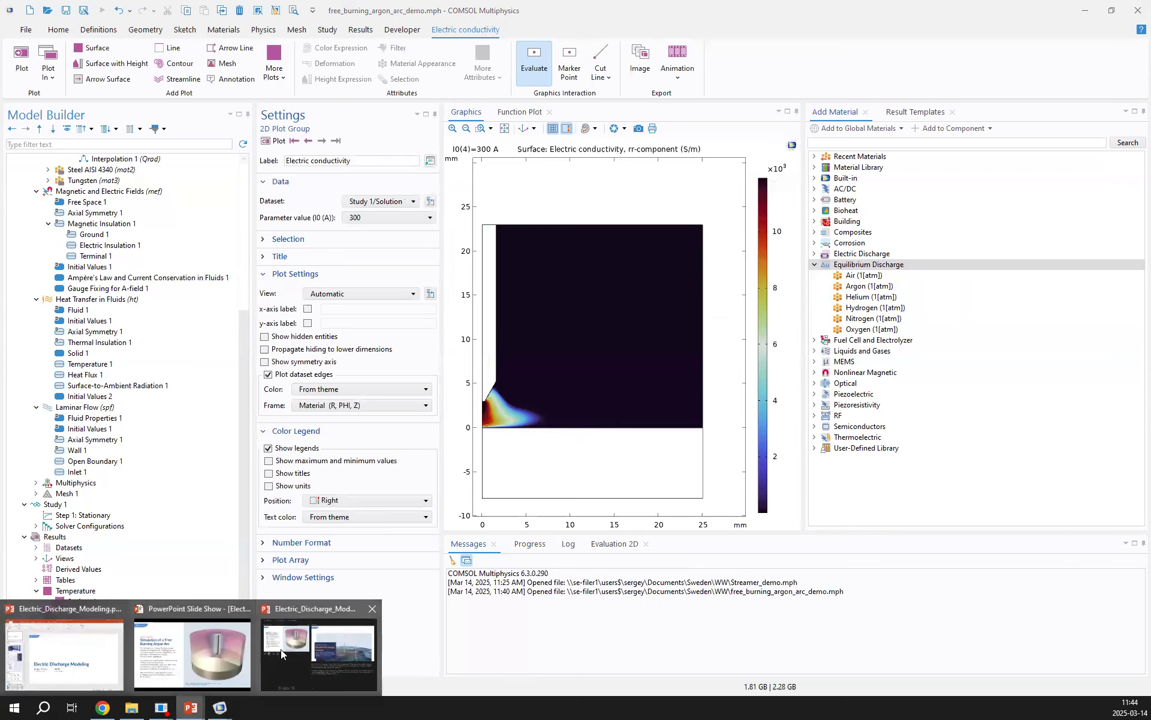
{"action": "left_click", "coordinate": [218, 650]}
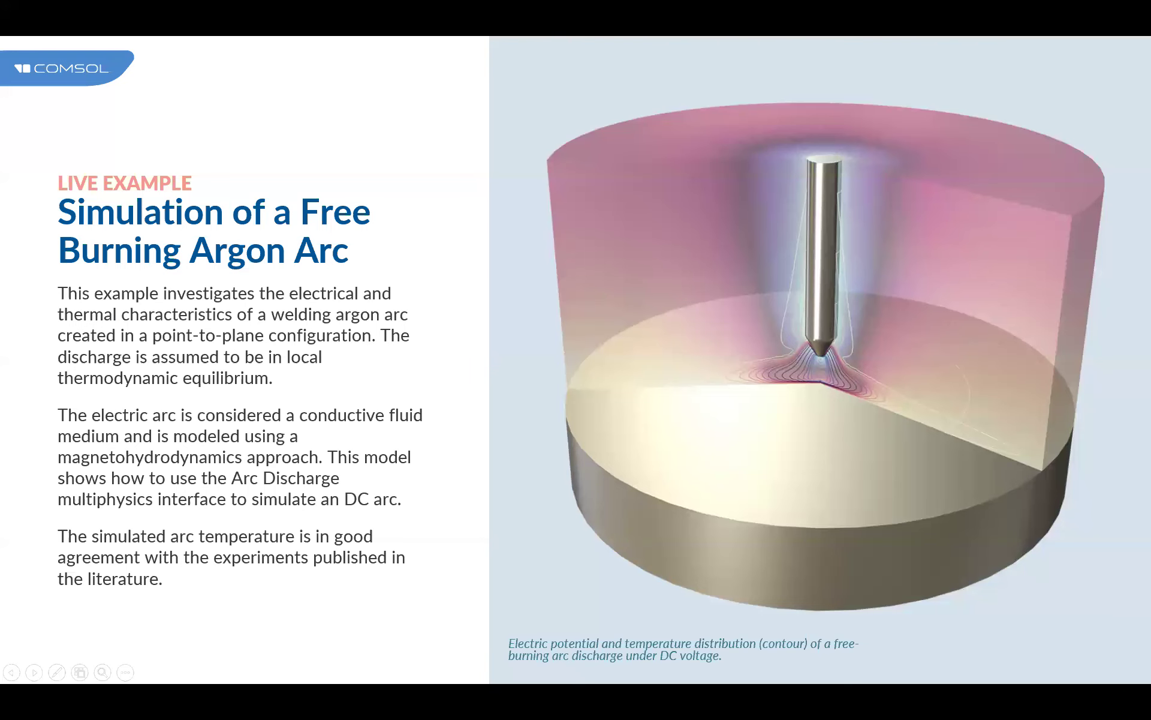
{"action": "key", "text": "Right"}
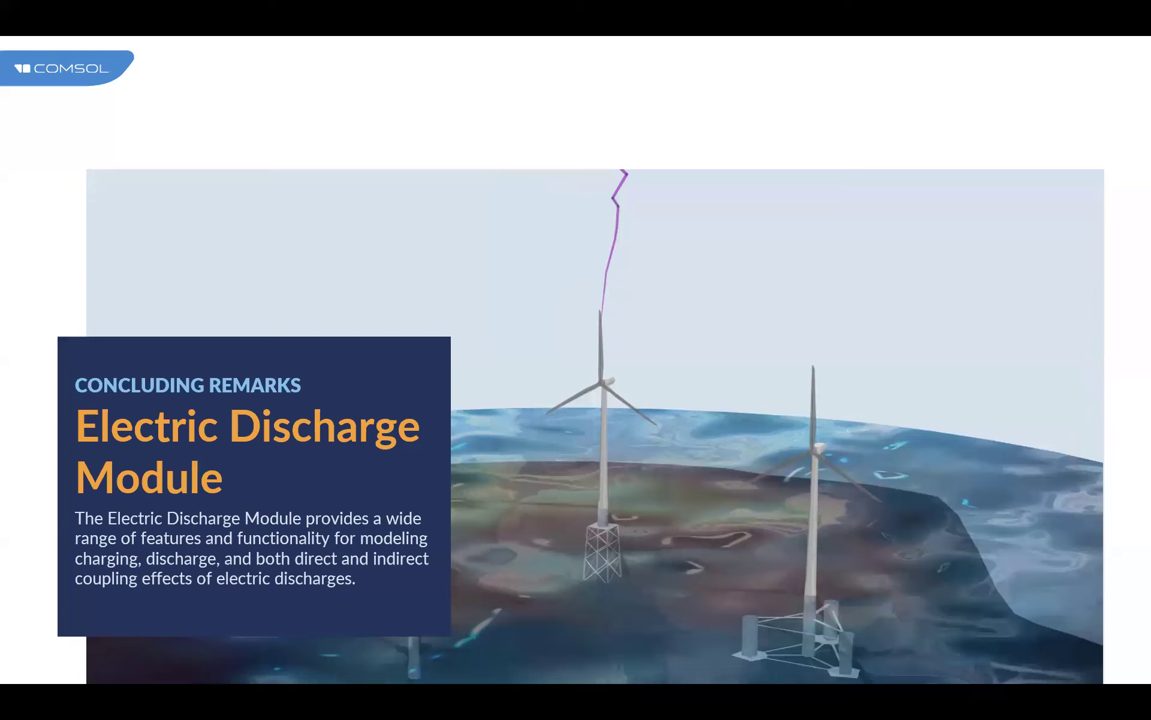